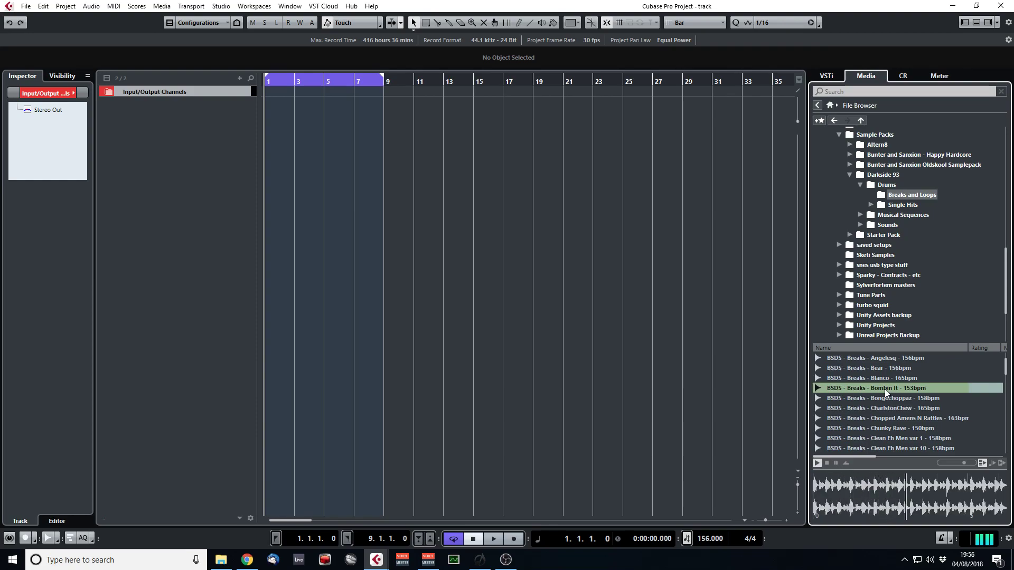
Audition several break loops in the Breaks and Loops folder, including CharlstonChew, Chopped Amens N Rattles, Chunky Rave and Clean Pants.
left_click(826, 464)
scroll(952, 401, "down", 2)
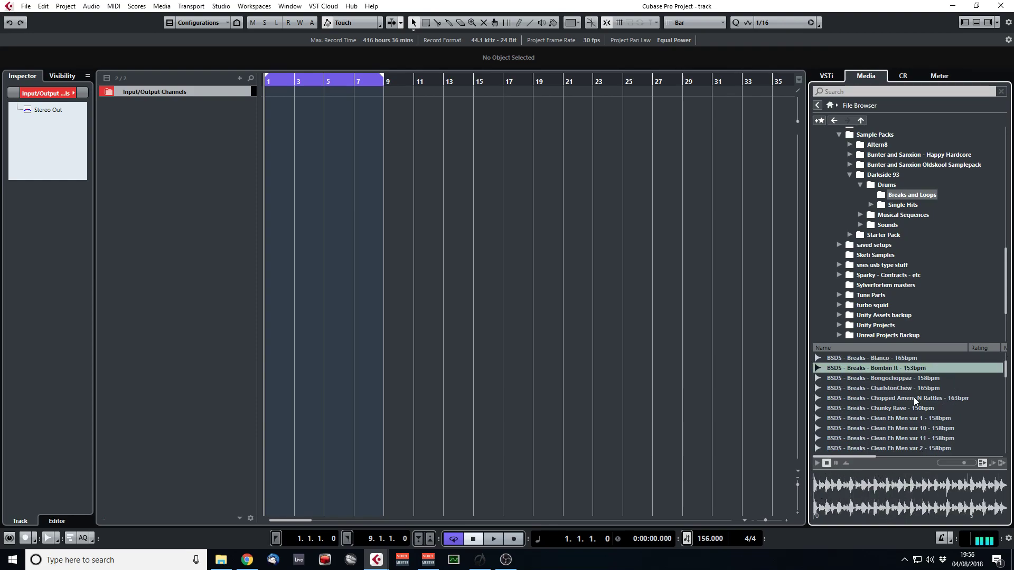
scroll(913, 400, "up", 2)
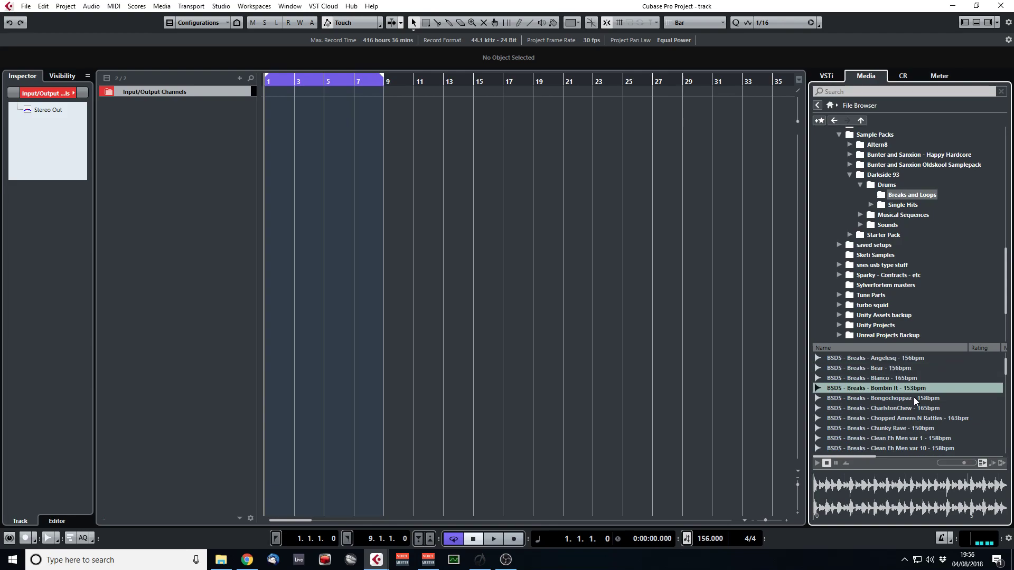
left_click(894, 411)
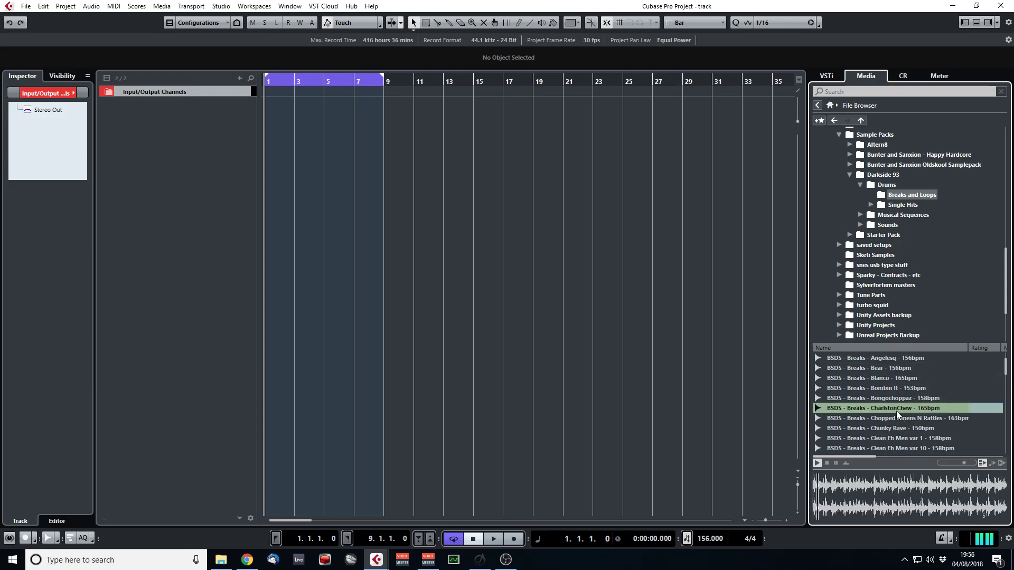
left_click(881, 421)
left_click(886, 429)
scroll(907, 412, "down", 6)
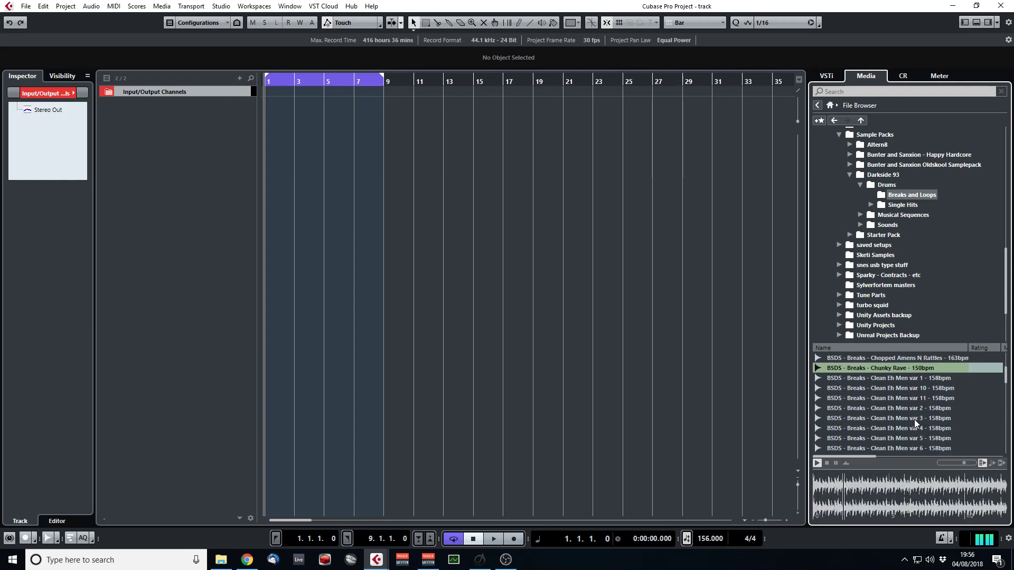
scroll(945, 408, "down", 2)
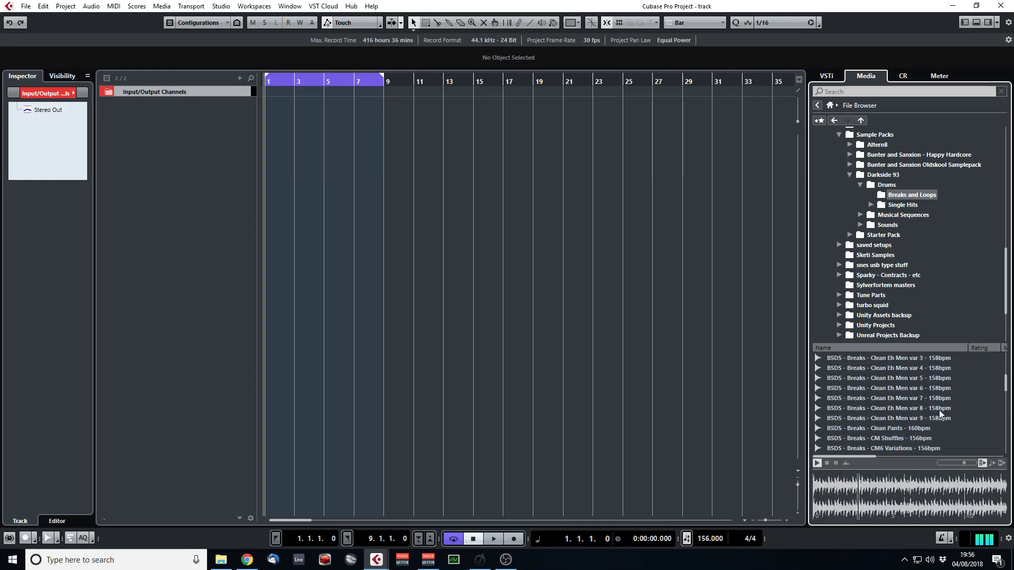
left_click(896, 427)
scroll(934, 414, "down", 2)
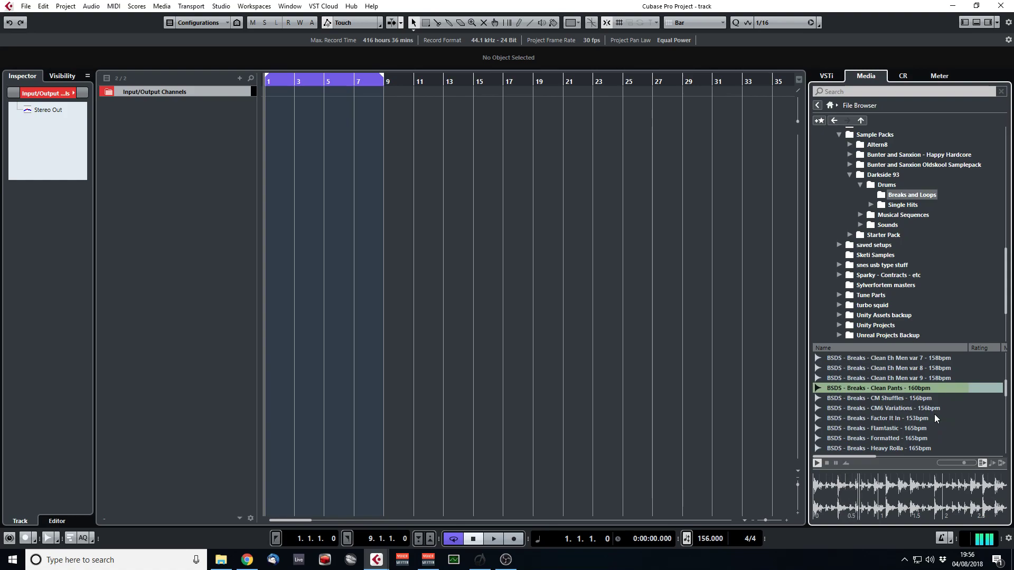
Preview CM Shuffles and CM6 Variations, and import BSDS - Breaks - CM6 Variations - 156bpm, copied to the working directory and converted to 24 bit.
left_click(889, 401)
left_click(889, 408)
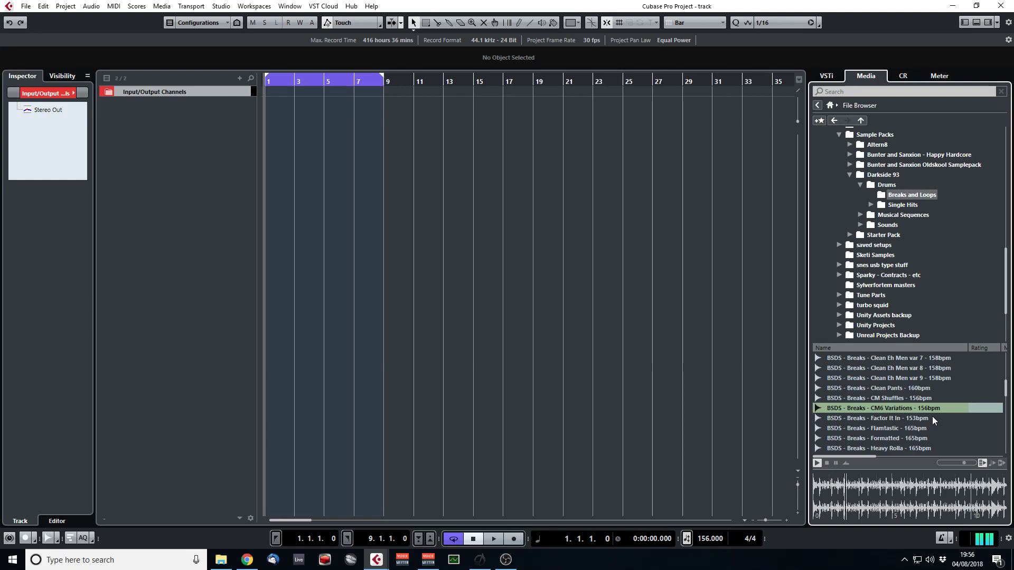
double_click(873, 407)
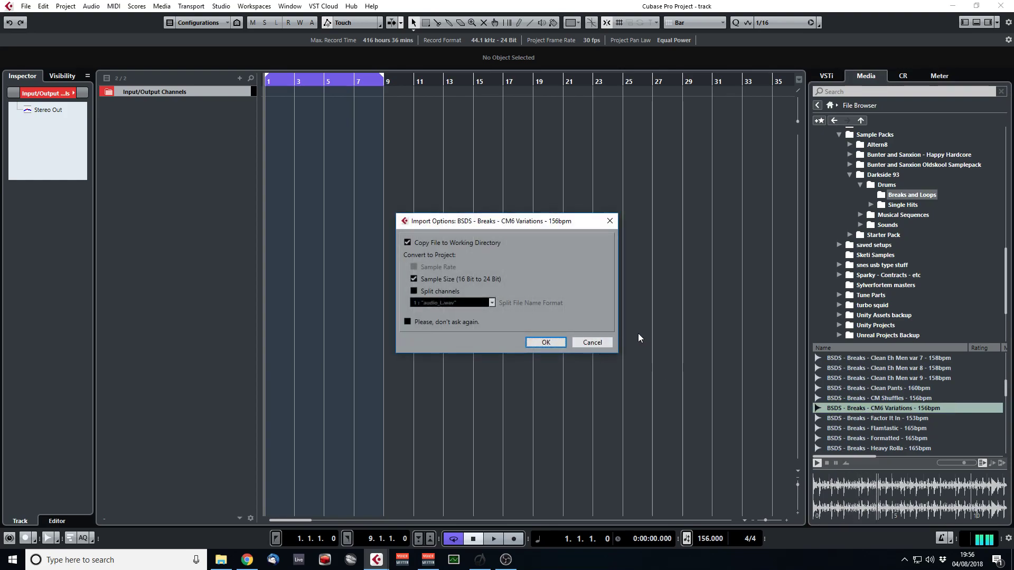
left_click(551, 344)
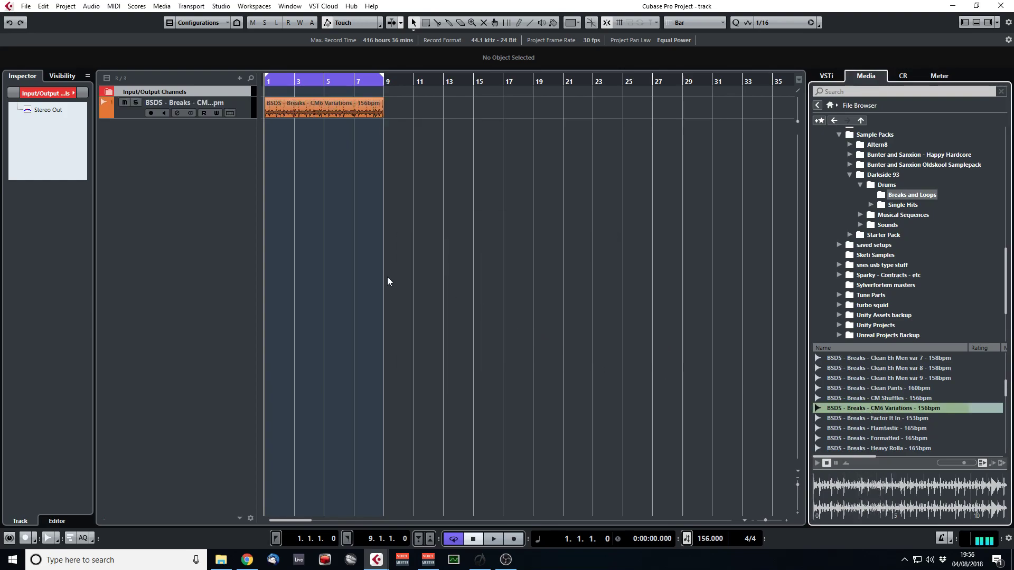
Play the imported CM6 Variations break in the project from bar 1.
left_click_drag(300, 84, 241, 102)
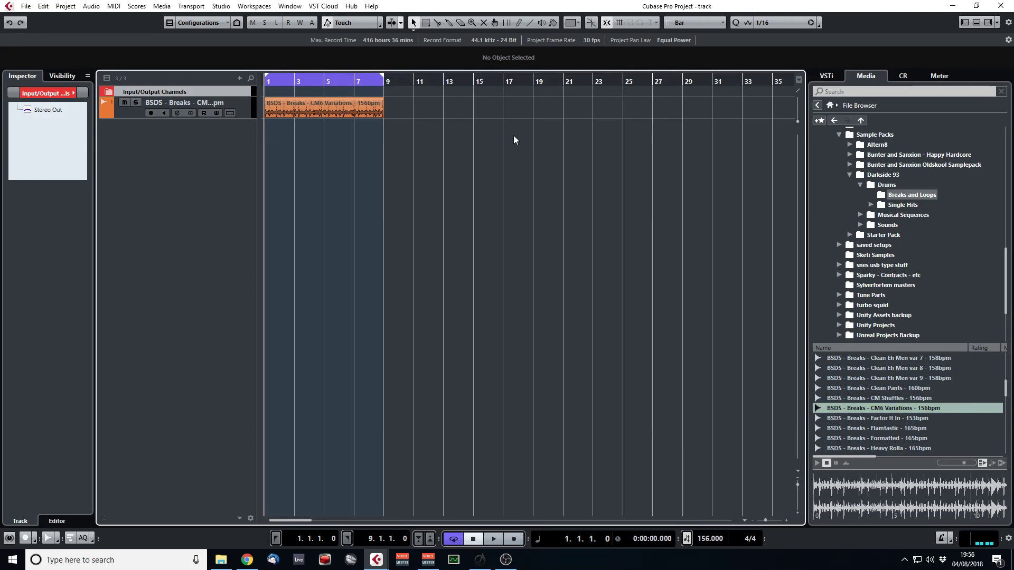
double_click(280, 83)
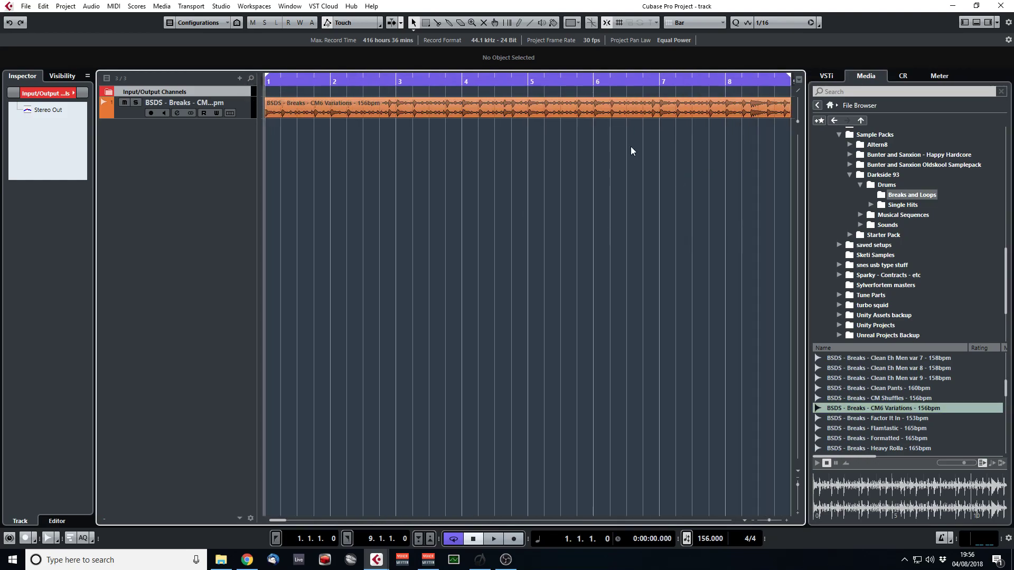
left_click_drag(267, 83, 257, 72)
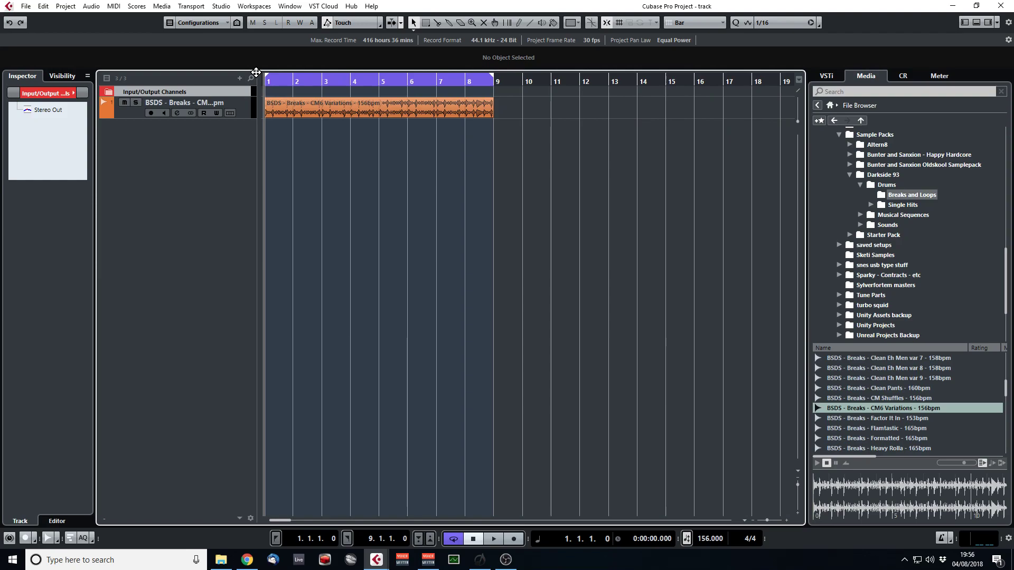
left_click(434, 117)
left_click(575, 236)
left_click_drag(503, 82, 157, 63)
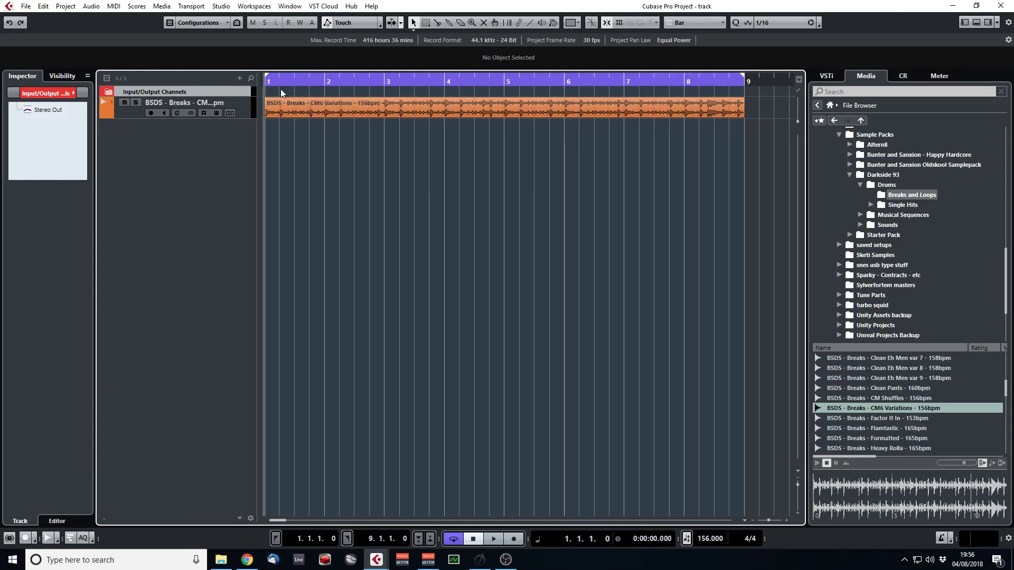
key("space")
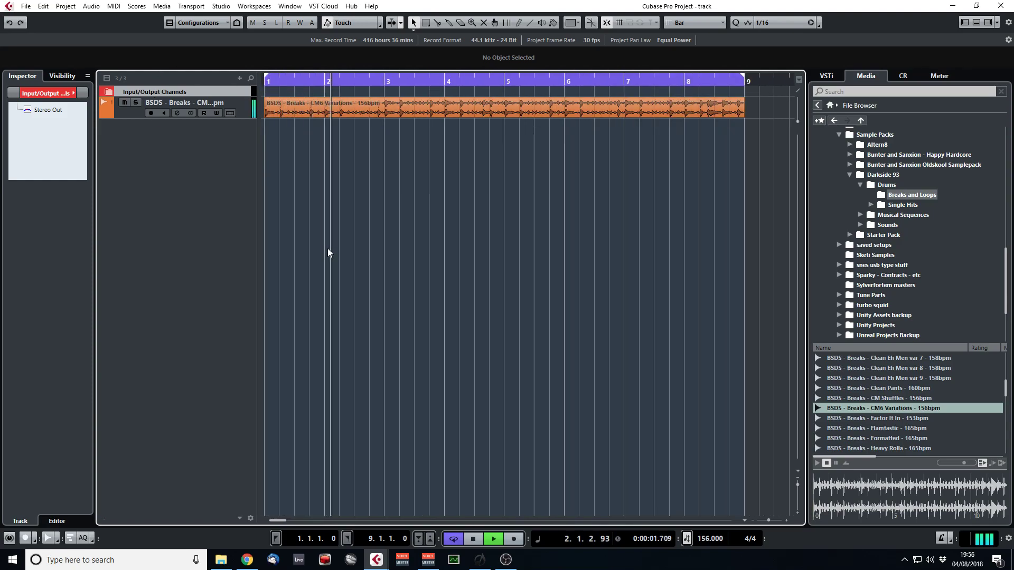
Split the CM6 Variations event at bar 3 and delete the part after the cut.
key("alt+x")
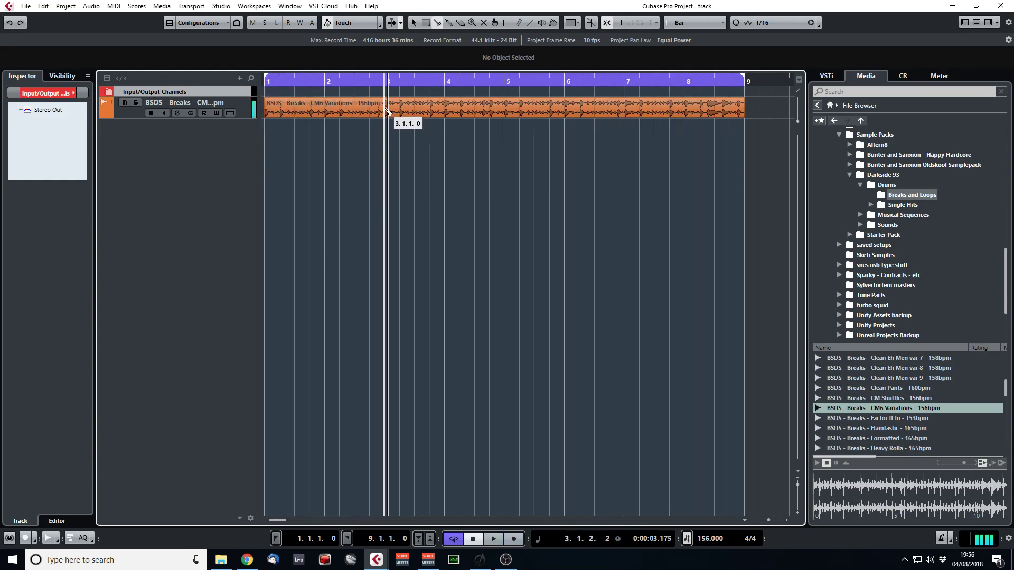
left_click(451, 108)
key("Delete")
Bounce the remaining two-bar CM6 Variations event and replace the original event with the result.
left_click(343, 114)
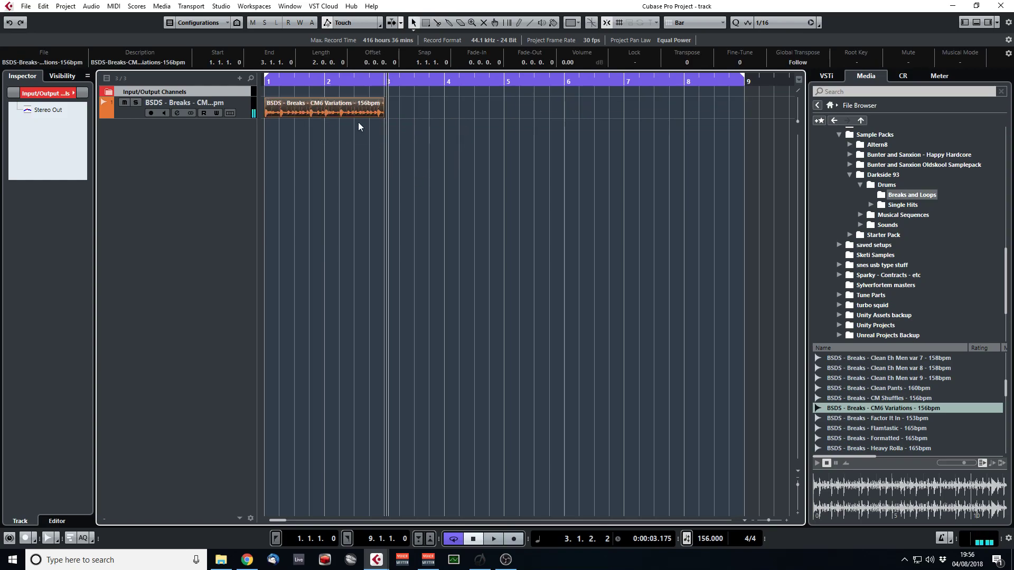
key("ctrl+b")
key("Return")
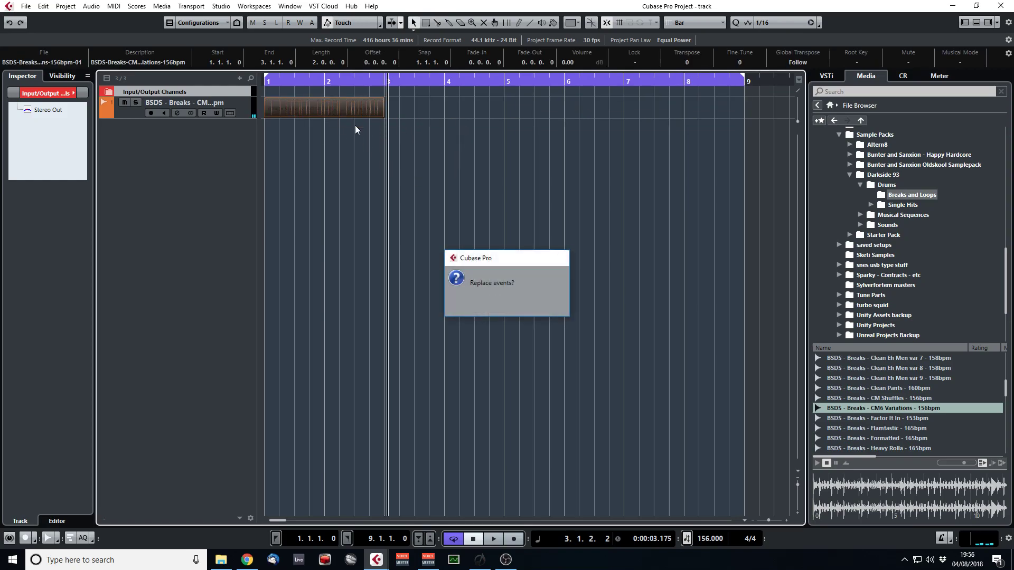
Copy the bounced two-bar event to bar 3 and play it with the cycle range ending at bar 5.
left_click_drag(339, 115, 443, 112)
left_click(508, 84, "alt")
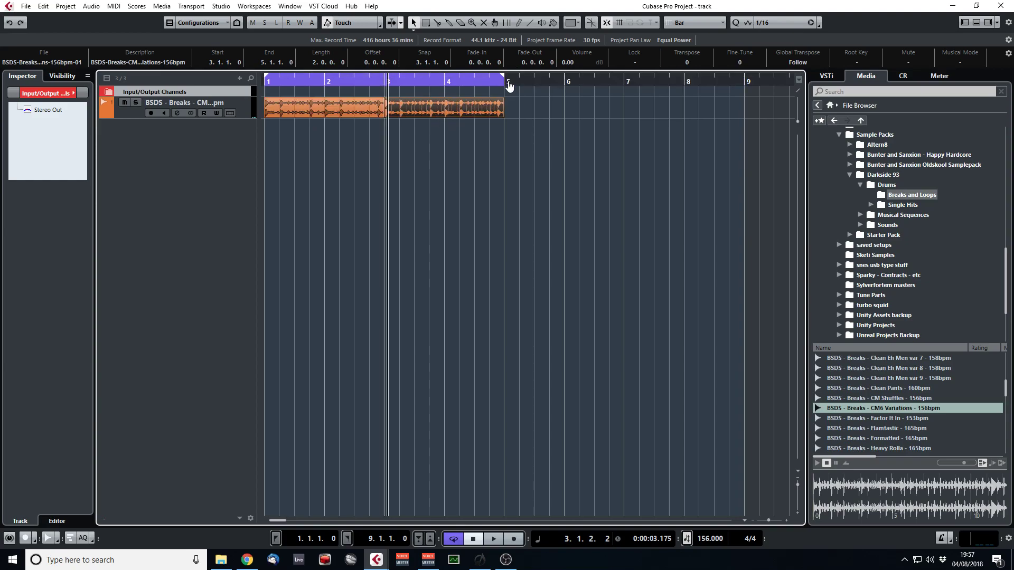
key("Home")
key("space")
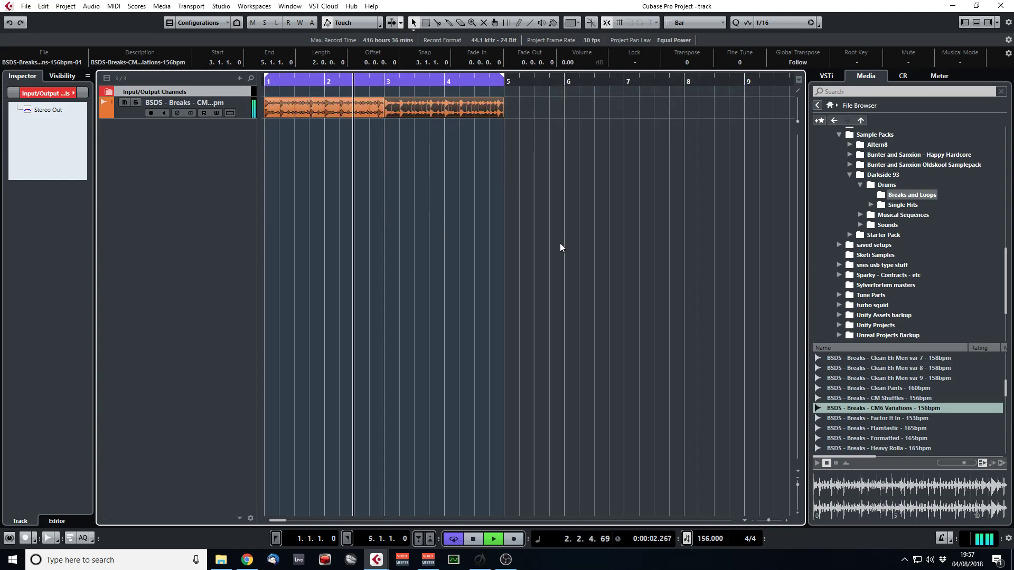
key("space")
Audition further break loops in the sample folder, including Predetor, Pretty Fly, Pushed Amen 1 and Pushed Amen 2.
scroll(908, 412, "down", 5)
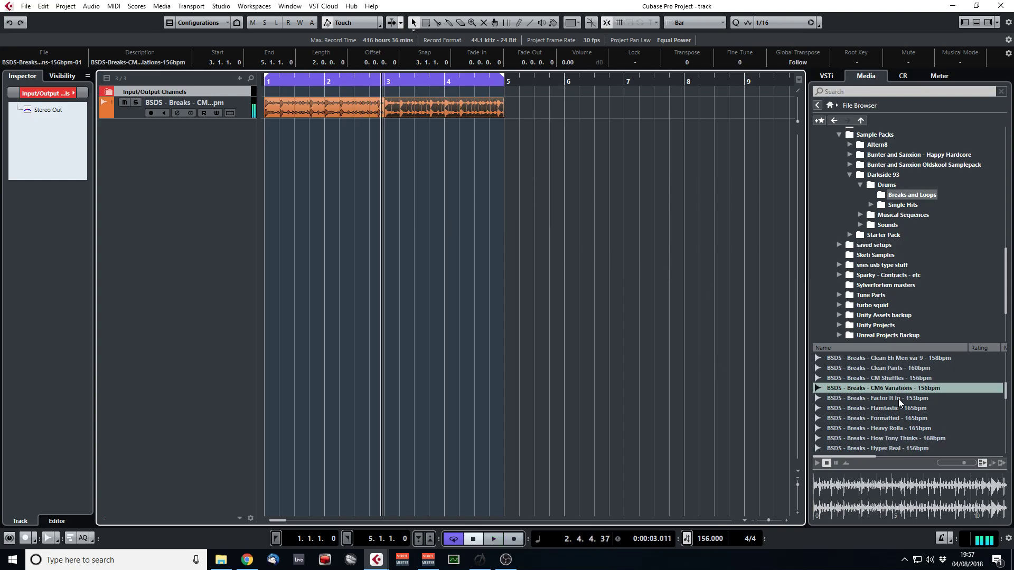
scroll(917, 417, "down", 2)
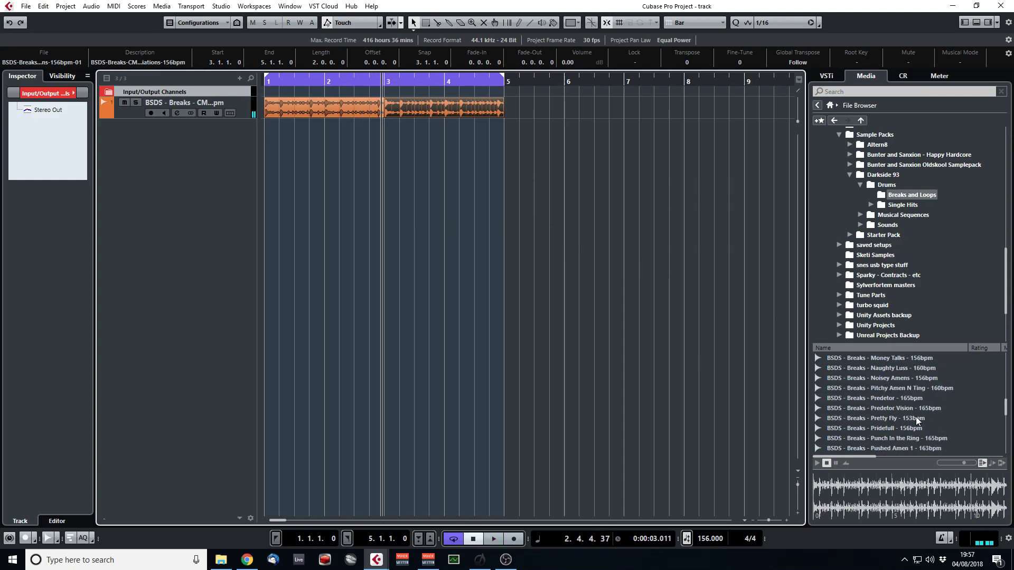
left_click(902, 396)
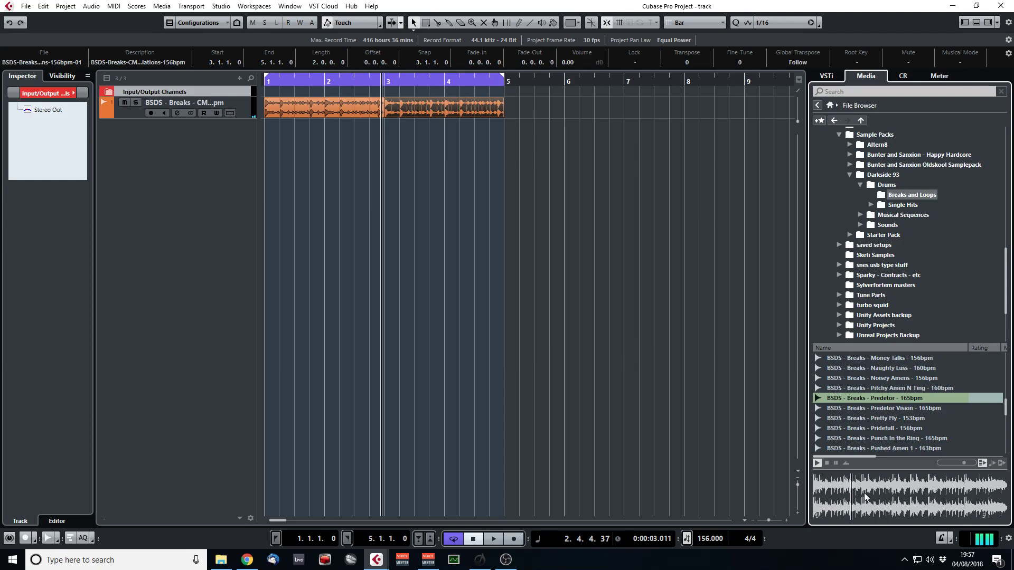
left_click(829, 464)
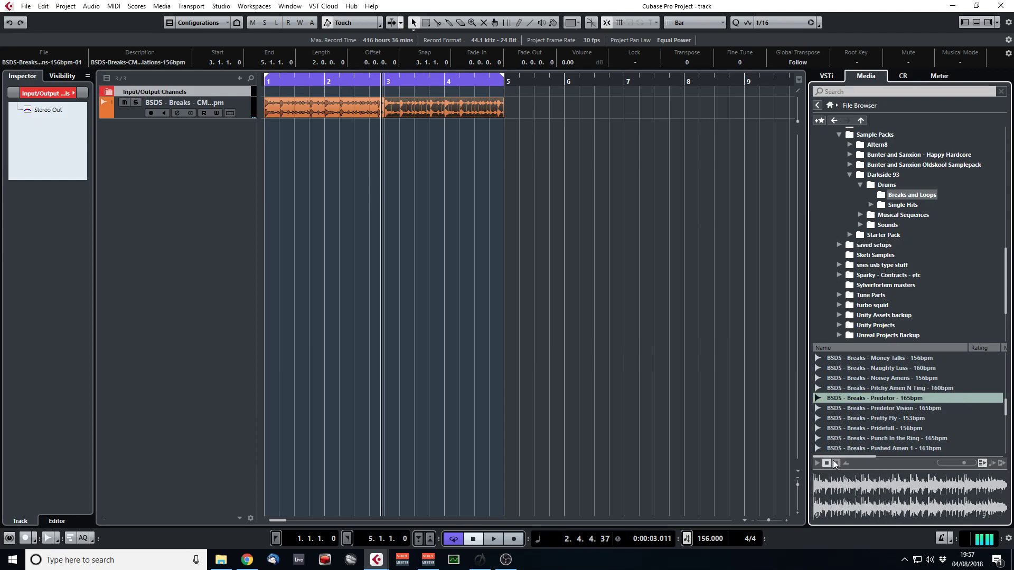
scroll(912, 401, "down", 1)
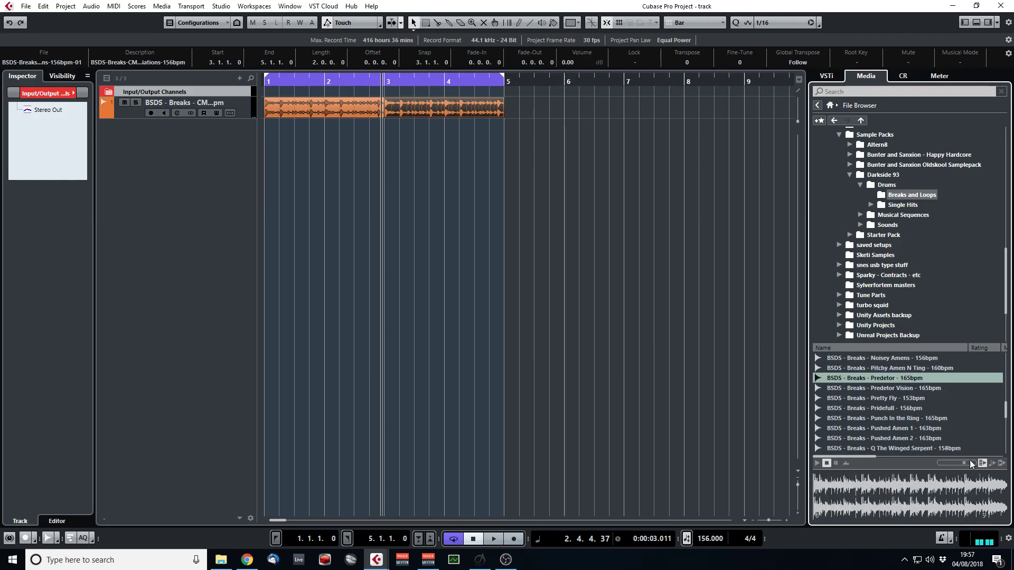
left_click(892, 399)
left_click(894, 428)
left_click(893, 438)
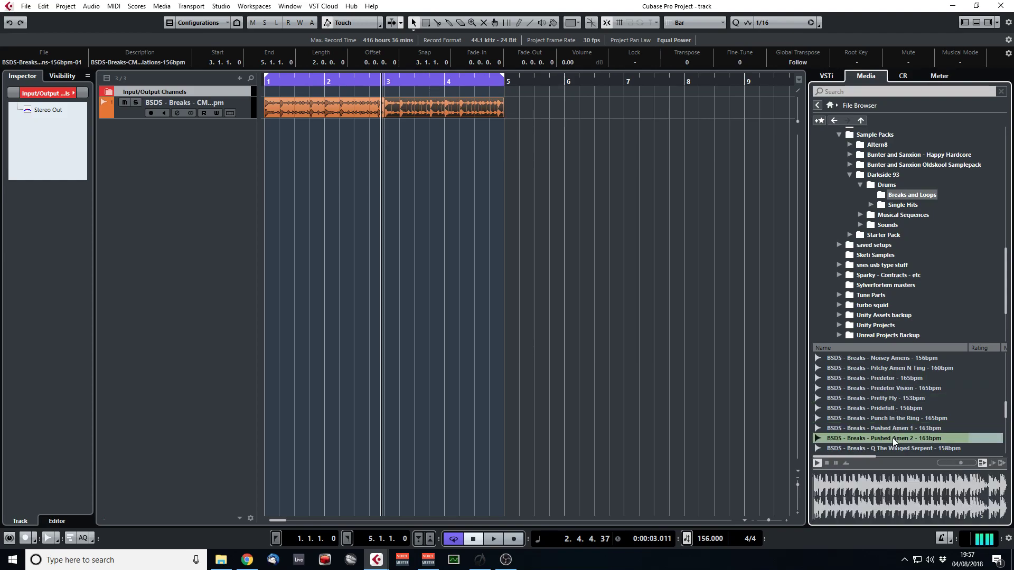
scroll(908, 417, "down", 3)
Preview BSDS - Breaks - Simple Amiga Amen - 160bpm and import it as a new audio track.
left_click(902, 429)
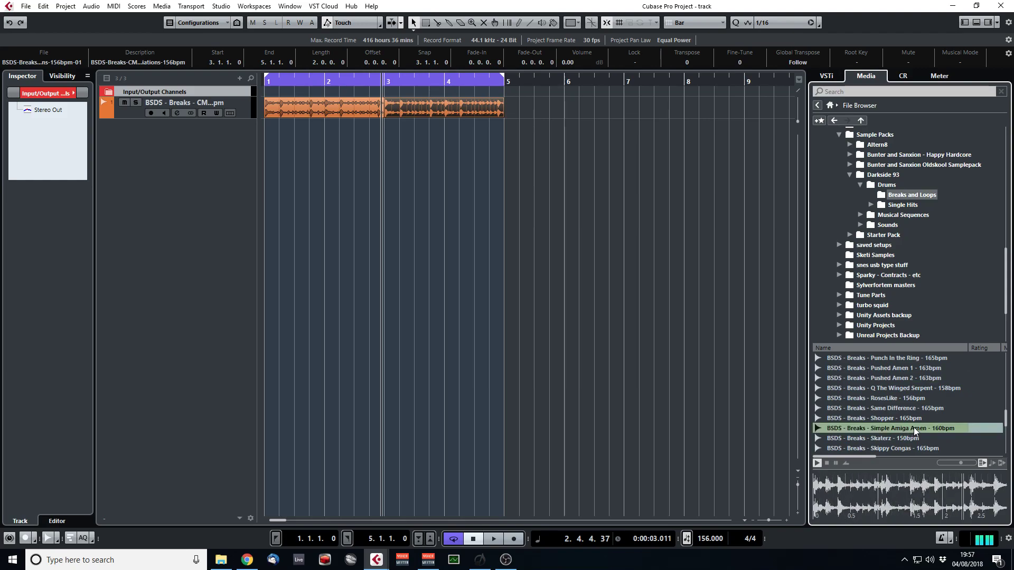
double_click(914, 427)
left_click(554, 346)
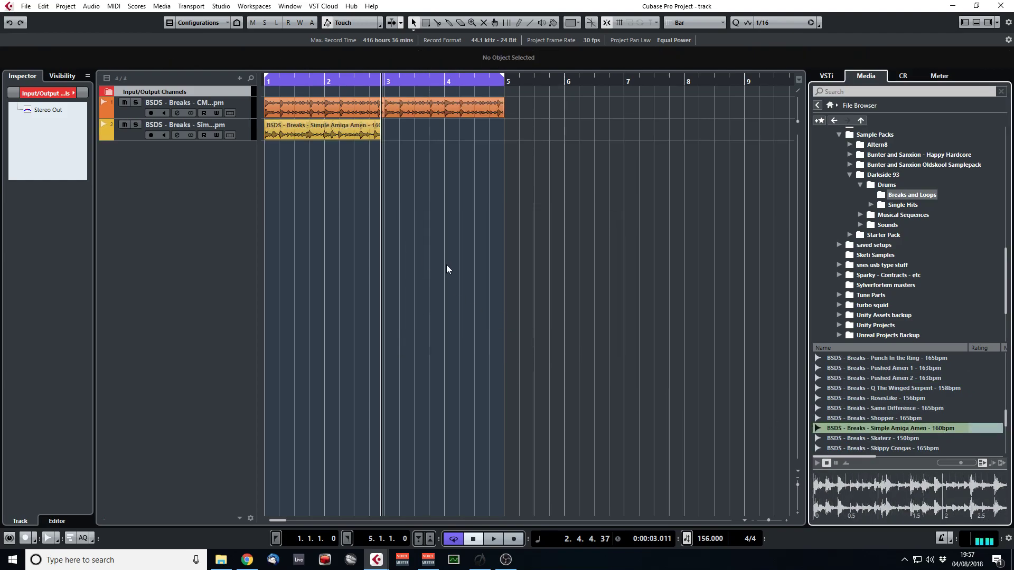
Return to the project start, end the cycle range at bar 3 and solo the Simple Amiga Amen track.
key("period")
key("h")
key("h")
key("h")
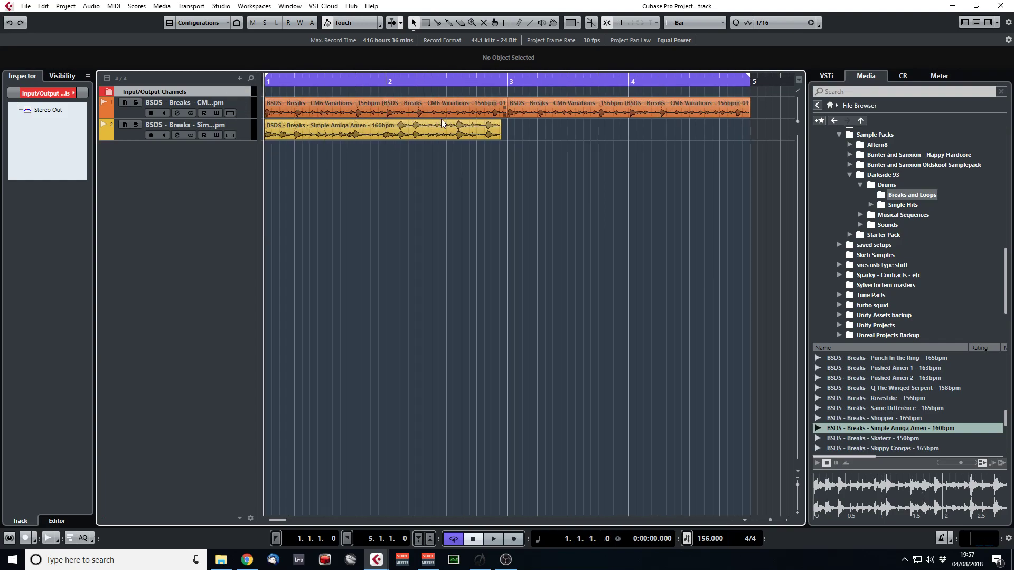
left_click(517, 83, "alt")
left_click(136, 125)
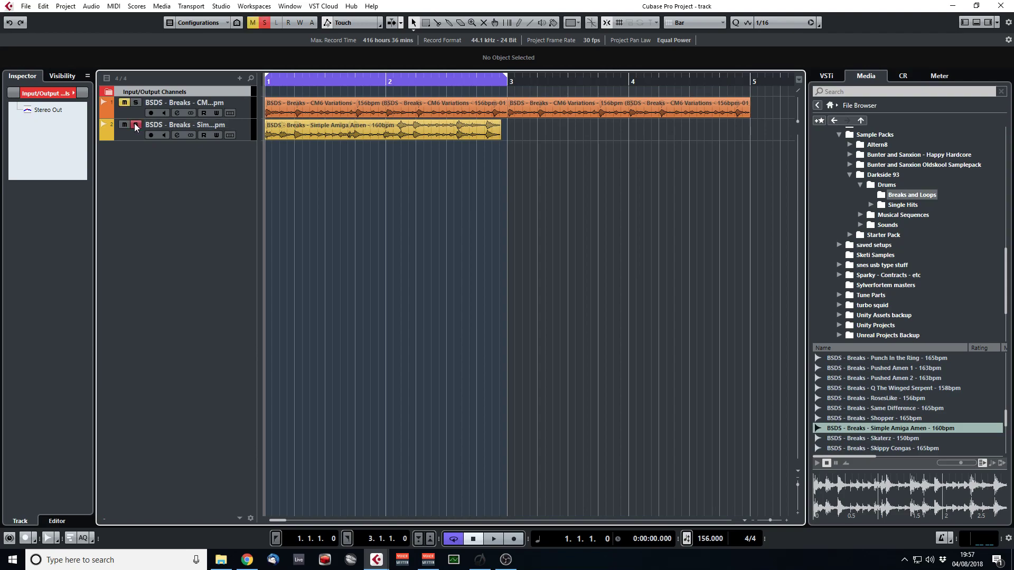
Enable Musical Mode for the Simple Amiga Amen event and set its stretch algorithm to élastique Pro - Tape.
double_click(382, 132)
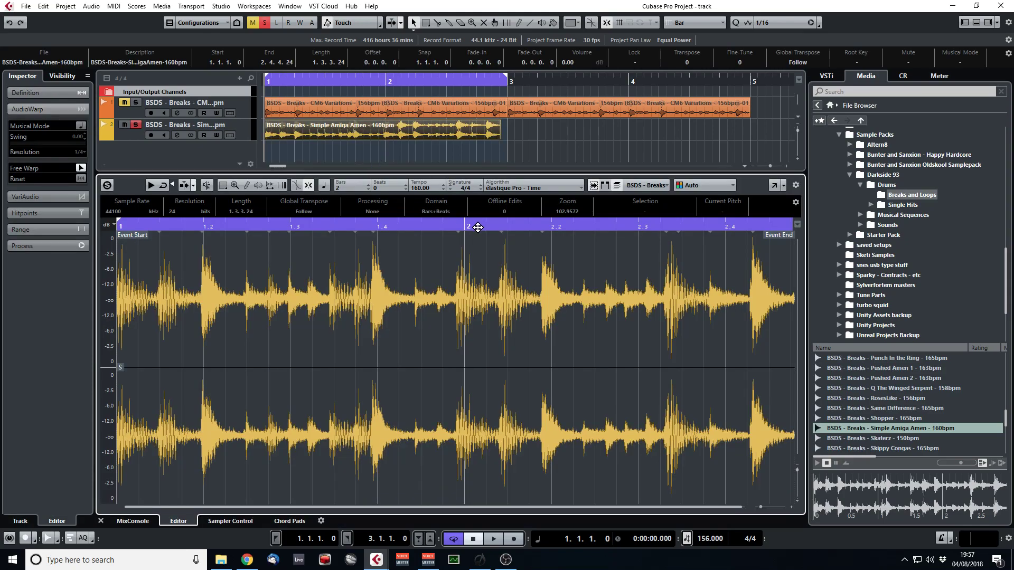
left_click(324, 185)
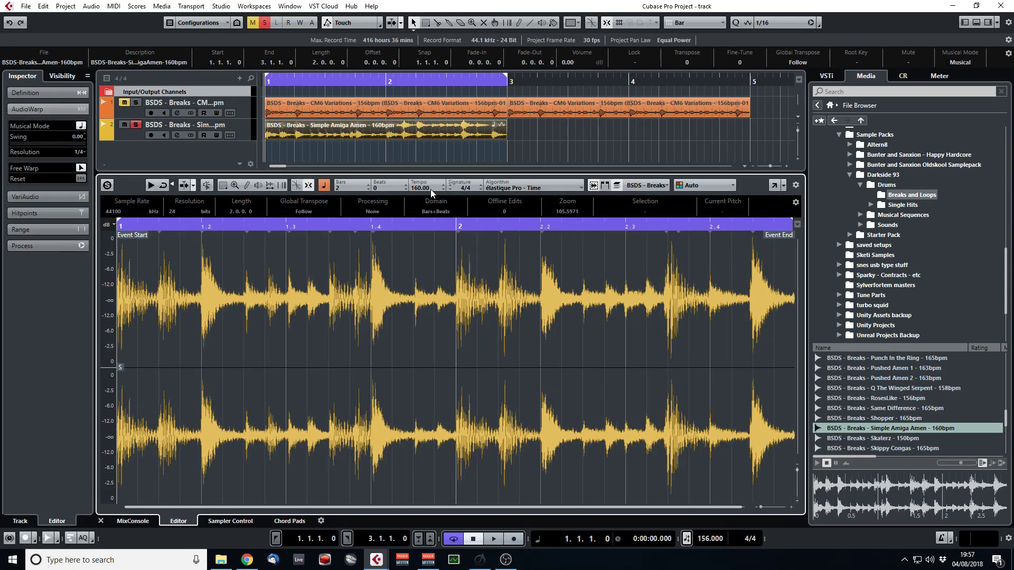
left_click(559, 189)
mouse_move(533, 200)
left_click(626, 223)
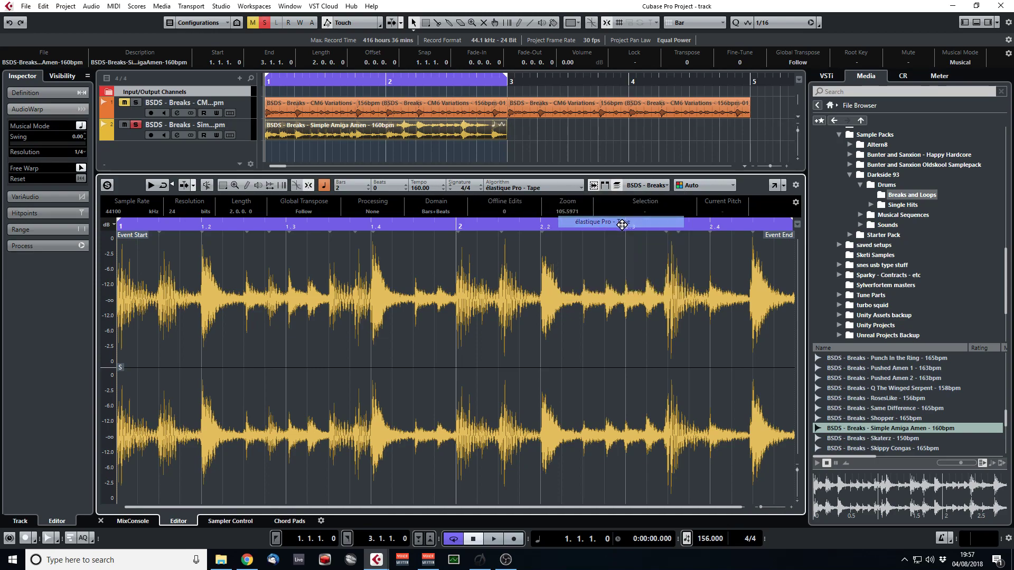
left_click(101, 521)
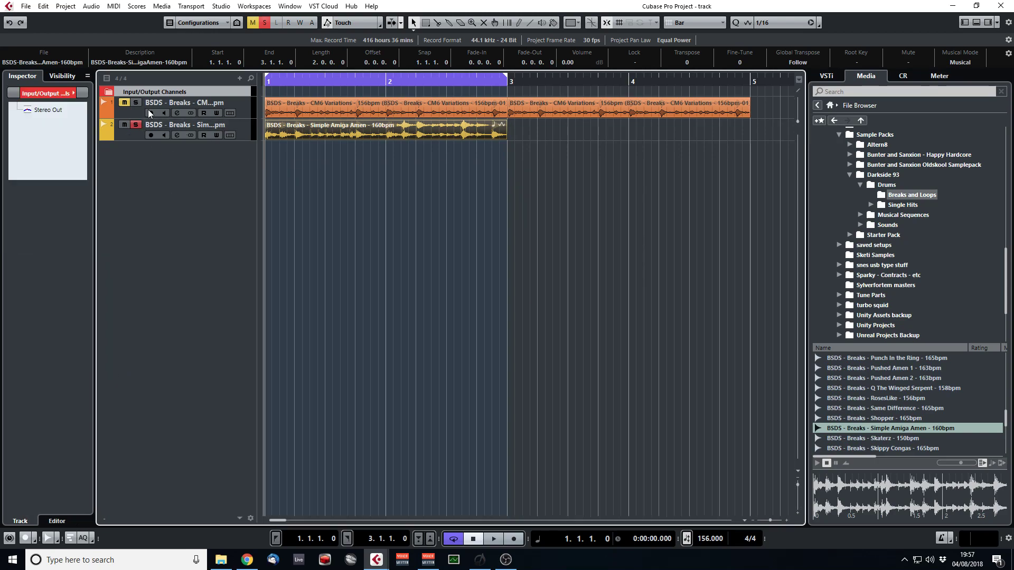
Play the soloed, time-stretched Simple Amiga Amen loop from the start of the cycle range.
key("space")
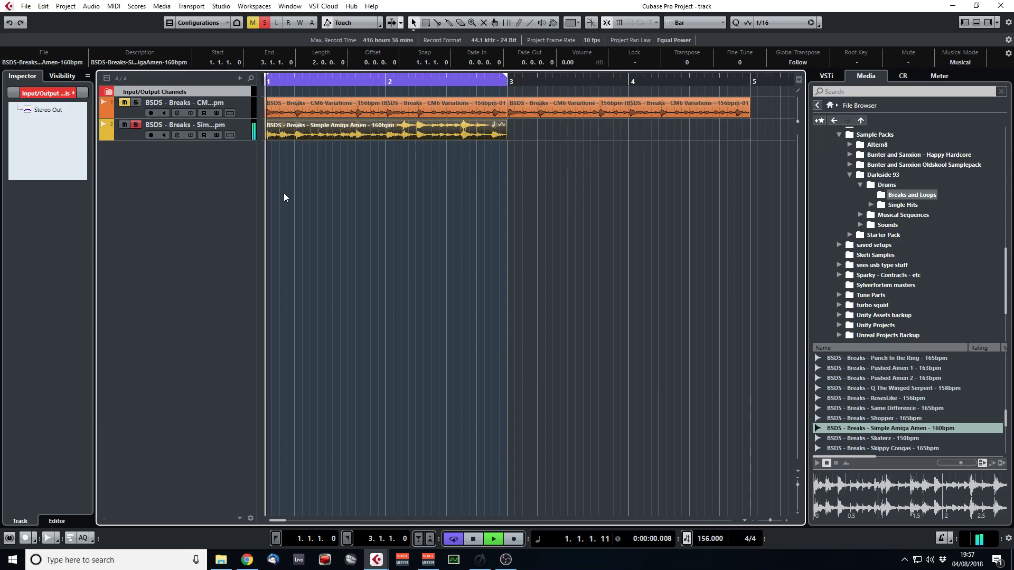
key("space")
key("space")
left_click(348, 132)
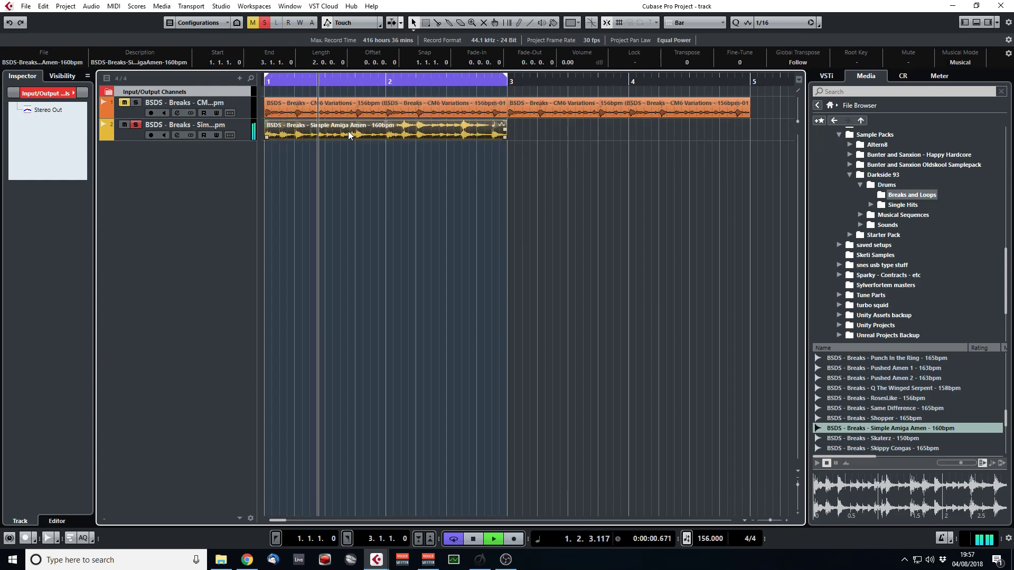
Stop playback and set the grid type to Use Quantize for finer snapping.
key("space")
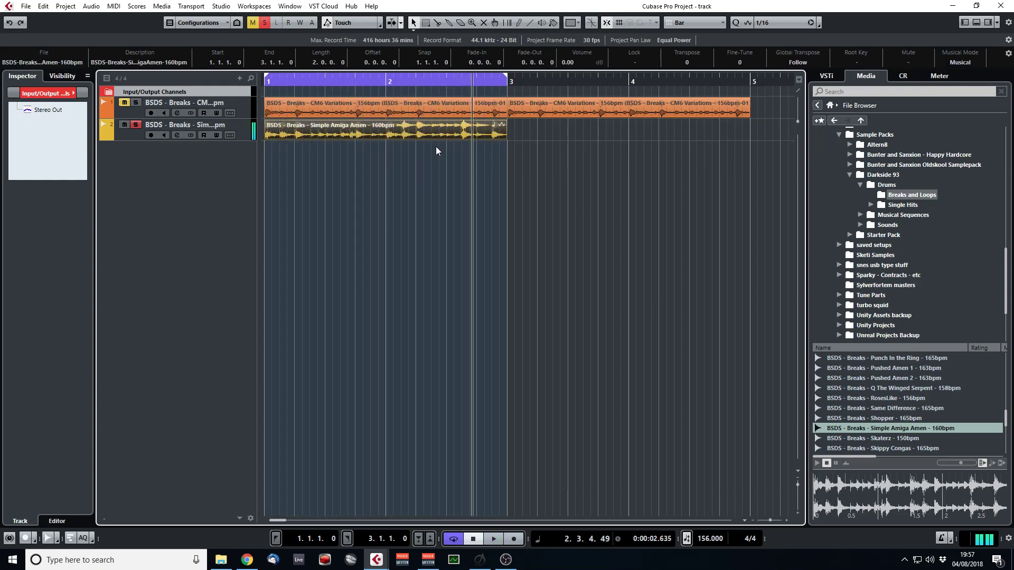
left_click(684, 23)
left_click(710, 60)
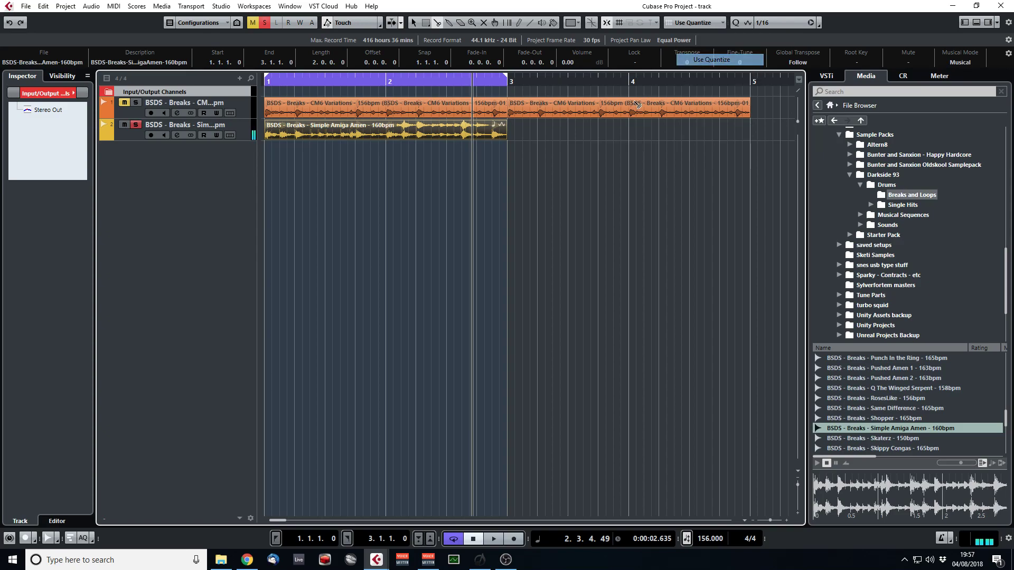
Split the Simple Amiga Amen event into slices, fill 2.2.1 to bar 3 with rearranged slices and play the result.
left_click(417, 135)
key("1")
left_click_drag(417, 137, 463, 138)
left_click_drag(266, 135, 435, 139)
key("1")
left_click_drag(537, 139, 463, 140)
key("space")
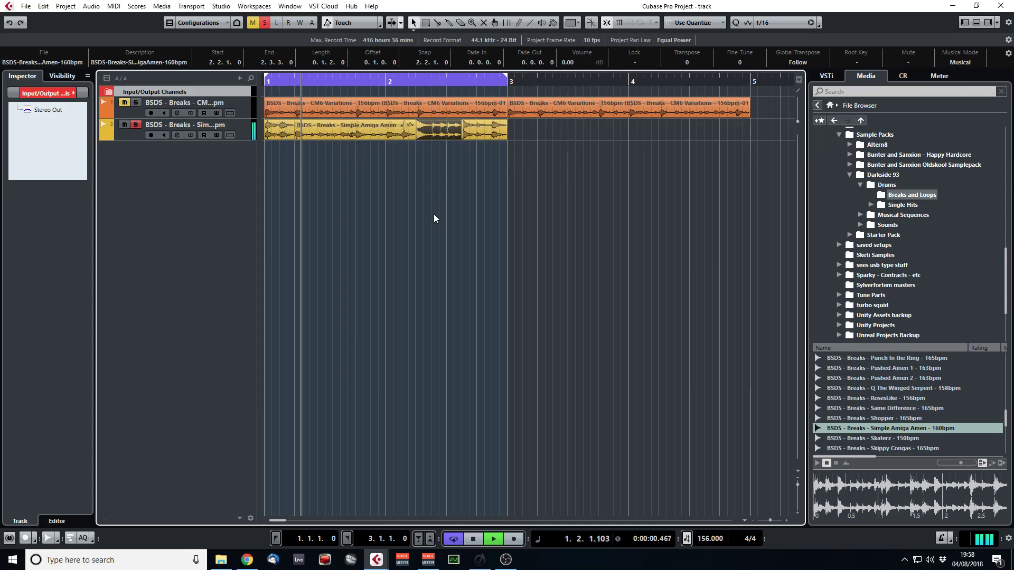
left_click(434, 218)
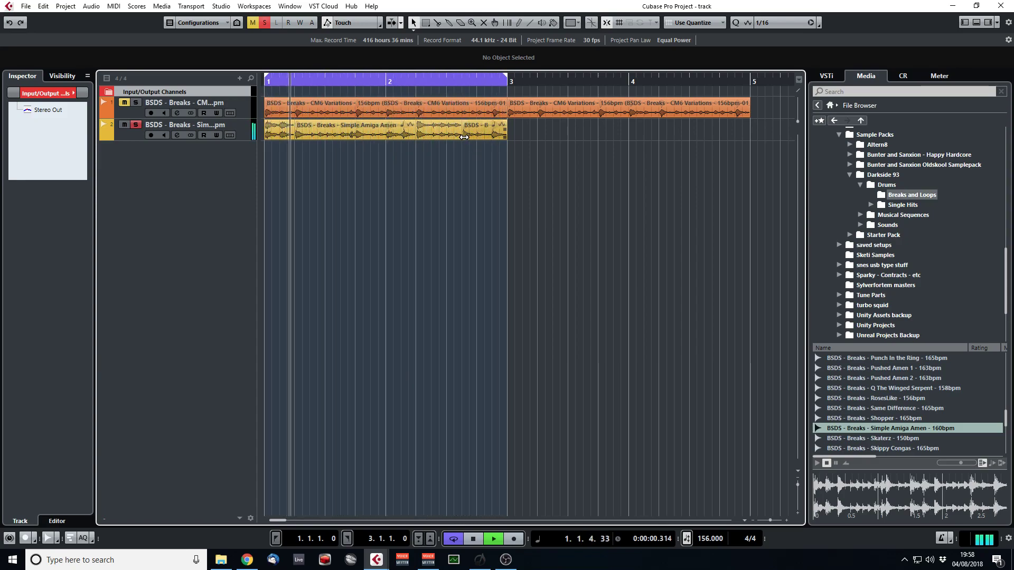
Turn off solo on the Simple Amiga Amen track and bounce all its slices into a single two-bar event.
left_click(136, 125)
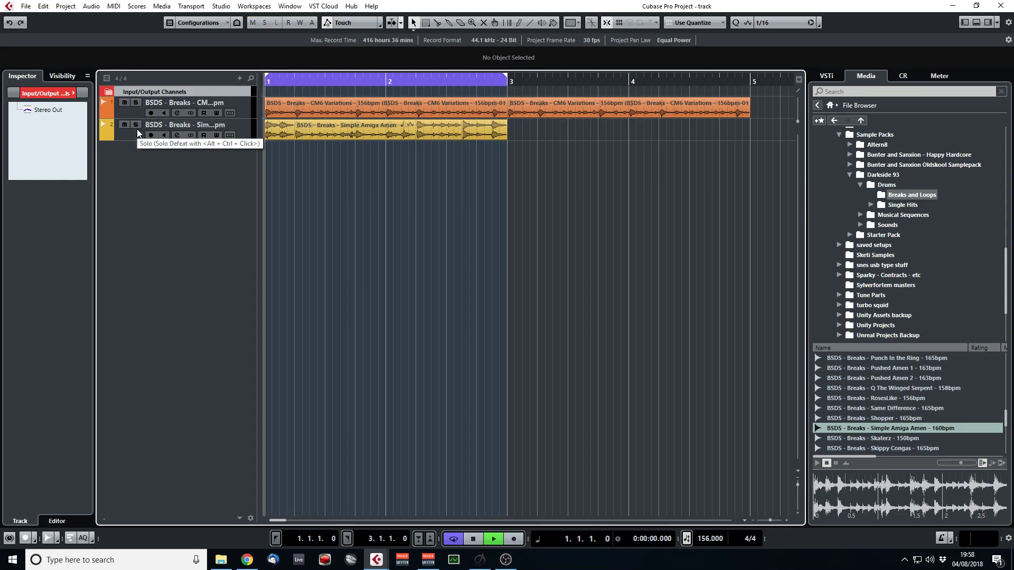
left_click_drag(543, 158, 278, 132)
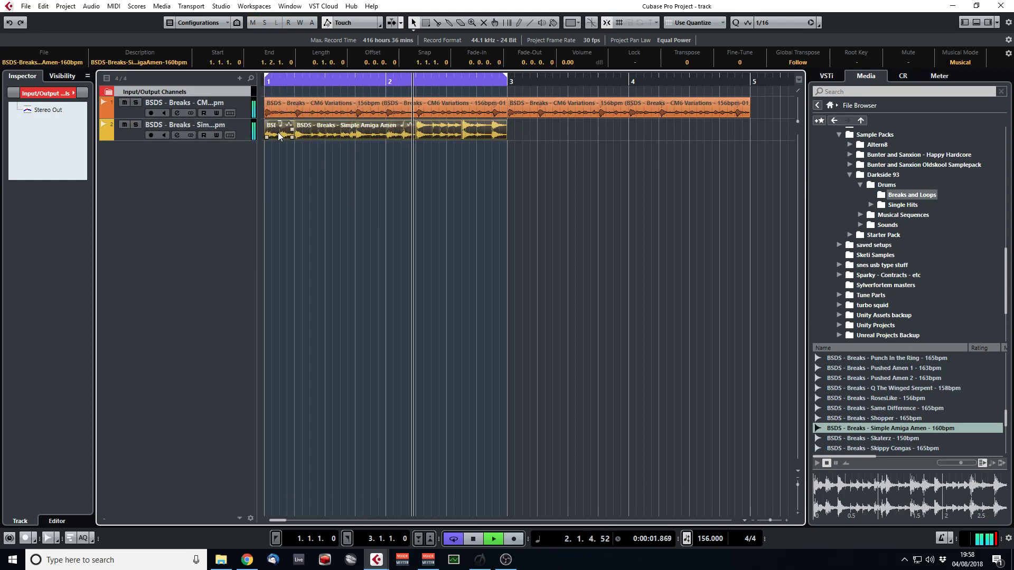
key("b")
left_click(484, 307)
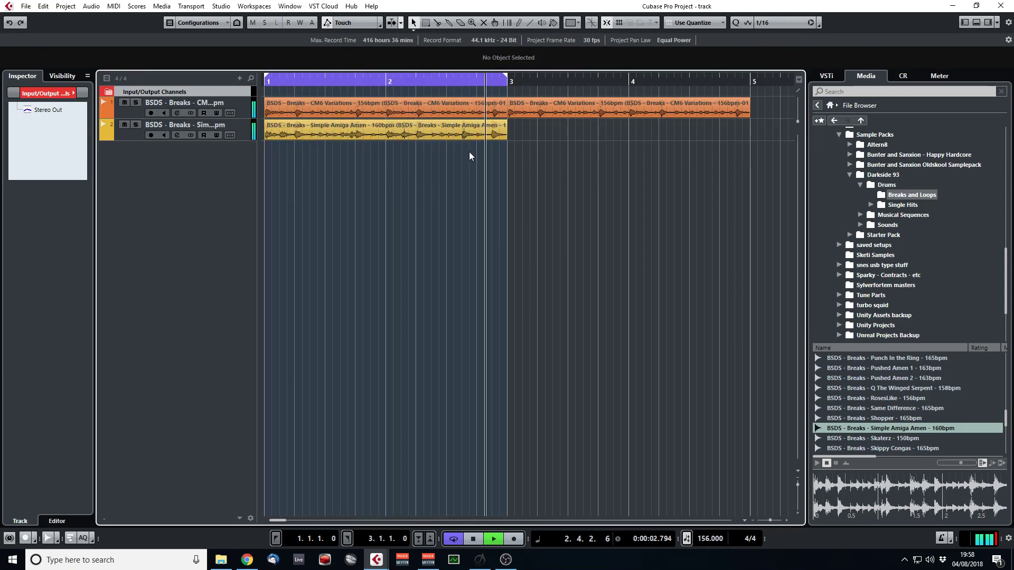
Replace the first CM6 Variations event's ending from 2.3.3 with a copied slice from bar 2, trimmed to bar 3, and play it.
key("3")
left_click(387, 108)
left_click(462, 108)
key("1")
left_click(480, 109)
key("Delete")
left_click(560, 112)
left_click_drag(410, 109, 507, 116)
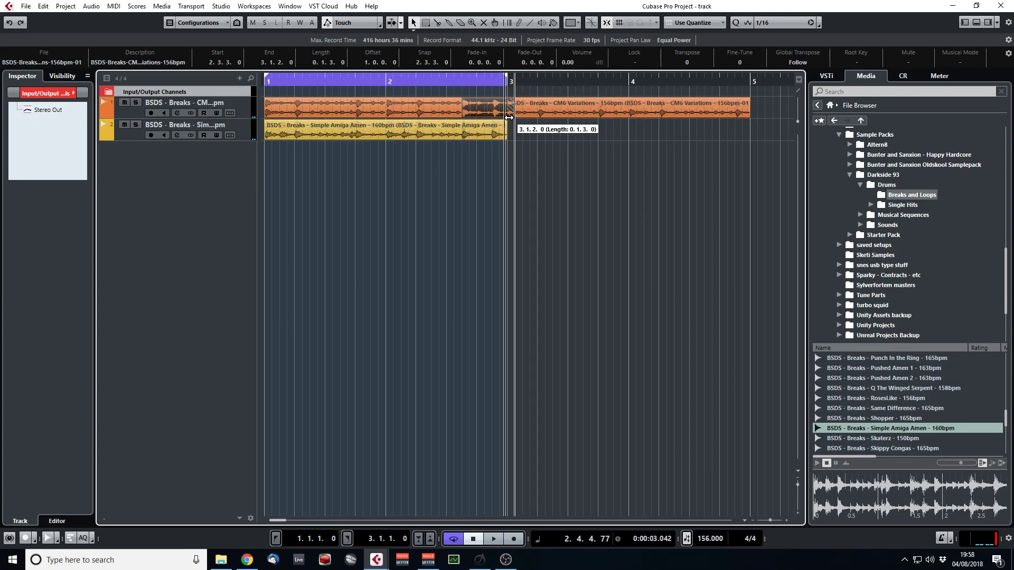
key("space")
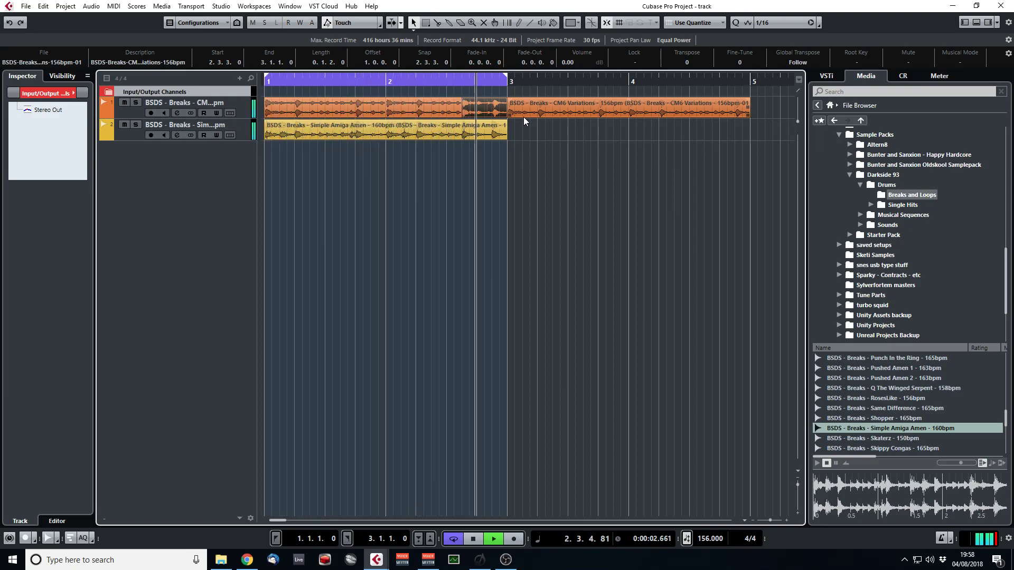
Delete the CM6 Variations event after bar 3 and bounce the remaining drum events into one two-bar event per track.
left_click_drag(715, 135, 579, 107)
key("Delete")
left_click_drag(591, 205, 553, 215)
left_click_drag(575, 169, 263, 110)
key("ctrl+b")
left_click(491, 307)
key("space")
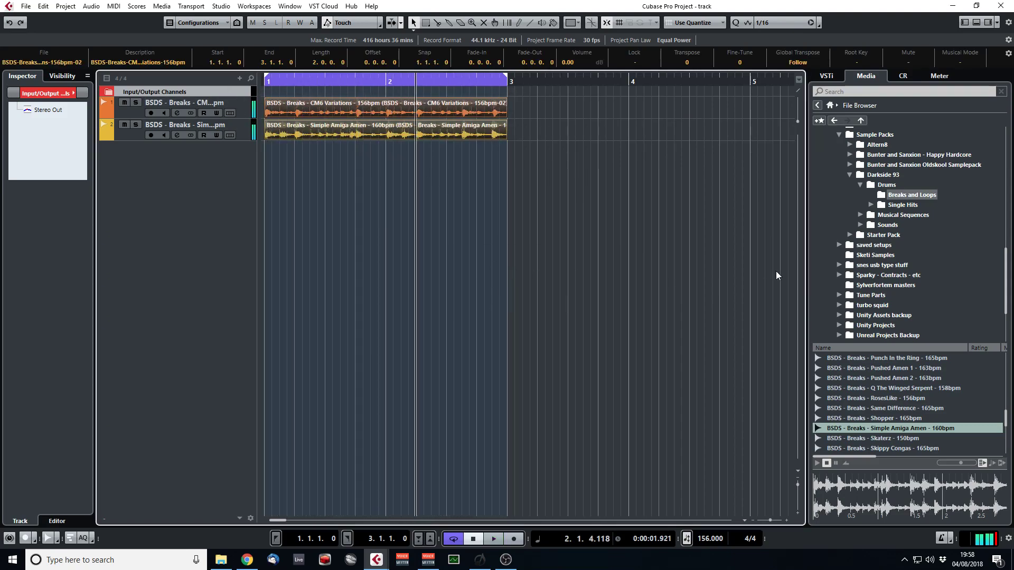
Preview the BSDS - Breaks - Skaterz - 150bpm and Skippy Congas - 165bpm loops.
scroll(911, 416, "down", 1)
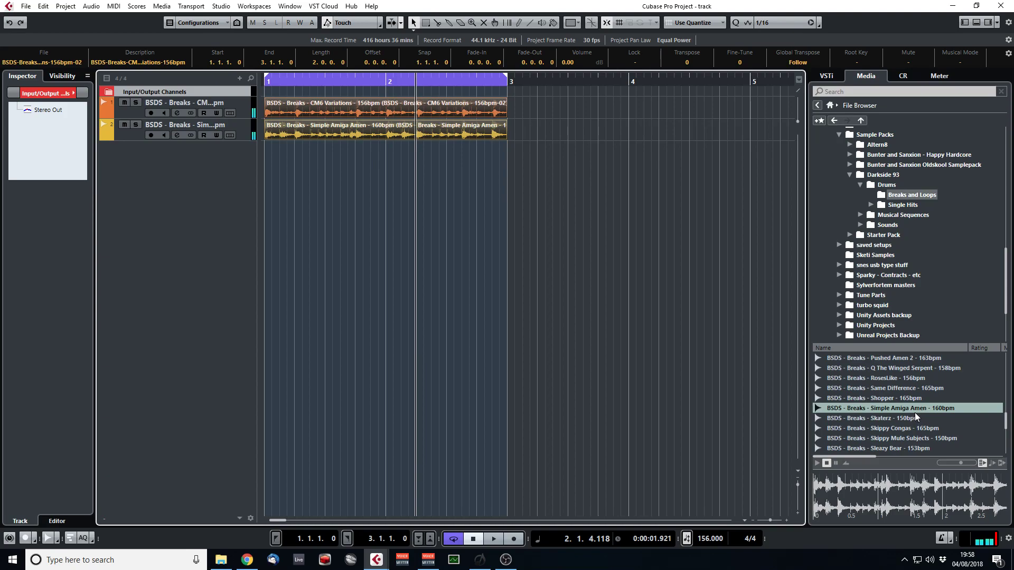
scroll(915, 410, "down", 1)
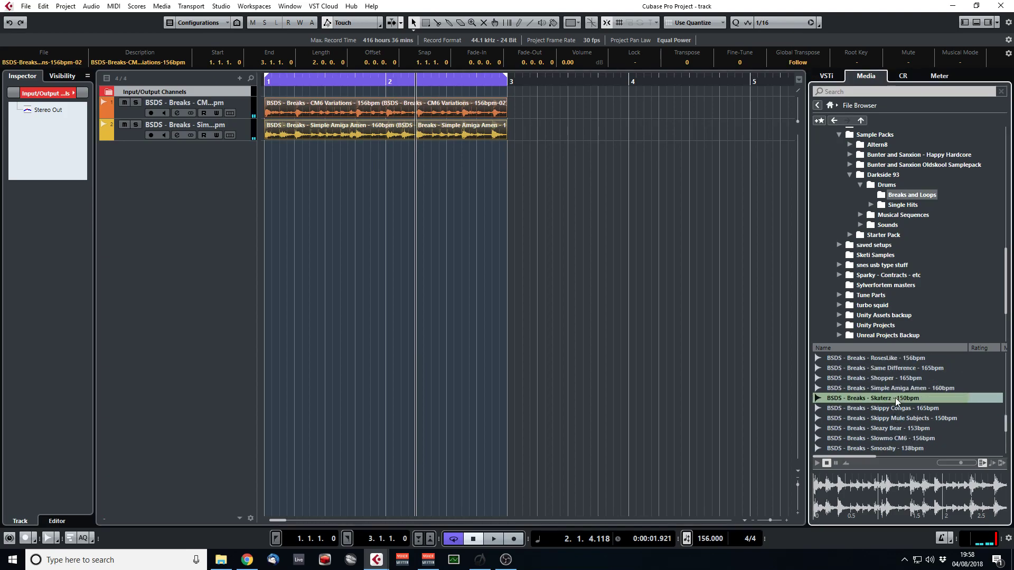
left_click(895, 398)
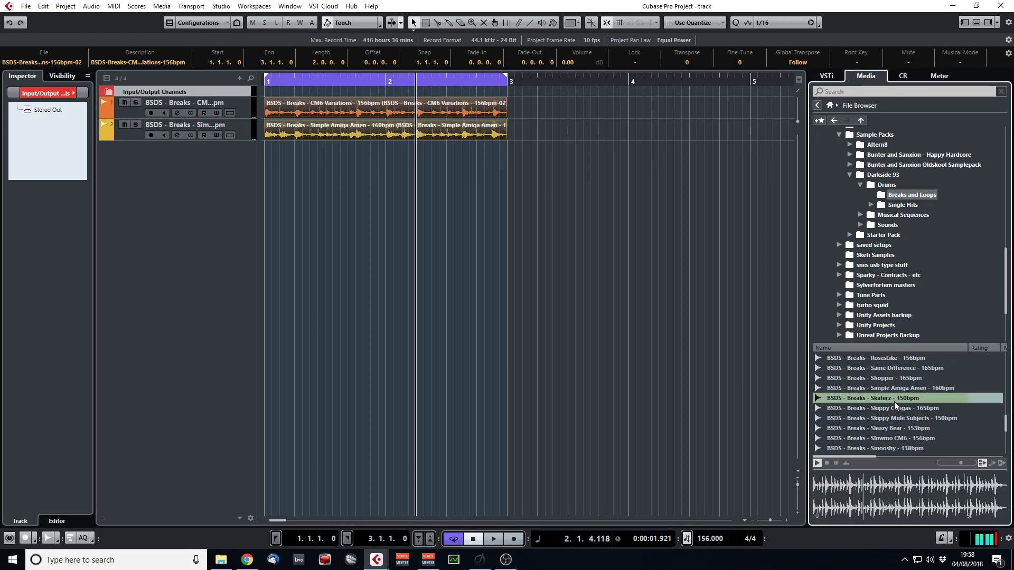
left_click(892, 405)
scroll(927, 410, "down", 1)
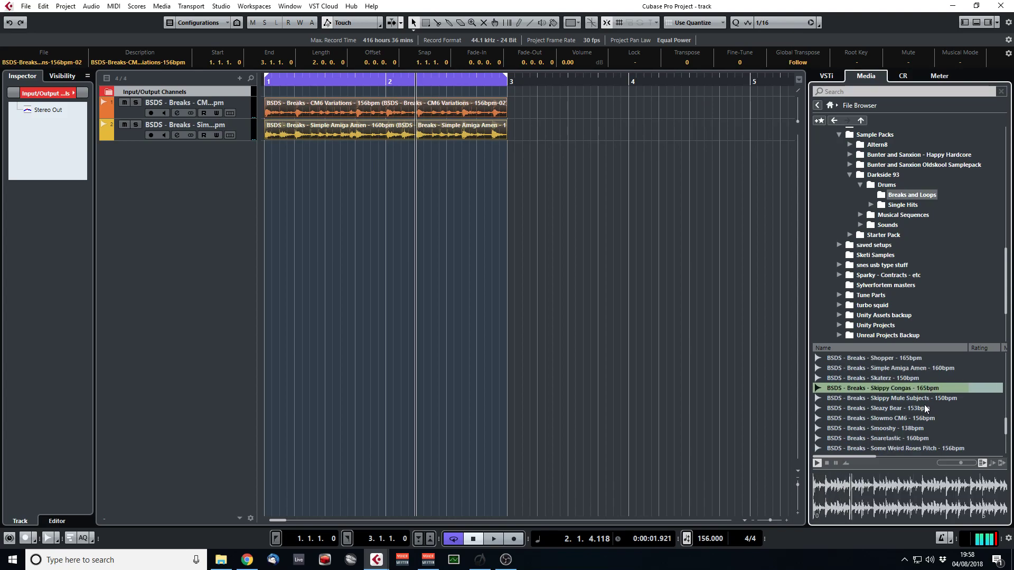
Import BSDS - Breaks - Skippy Congas - 165bpm at bar 1 as a new audio track.
left_click_drag(904, 388, 288, 188)
left_click(546, 343)
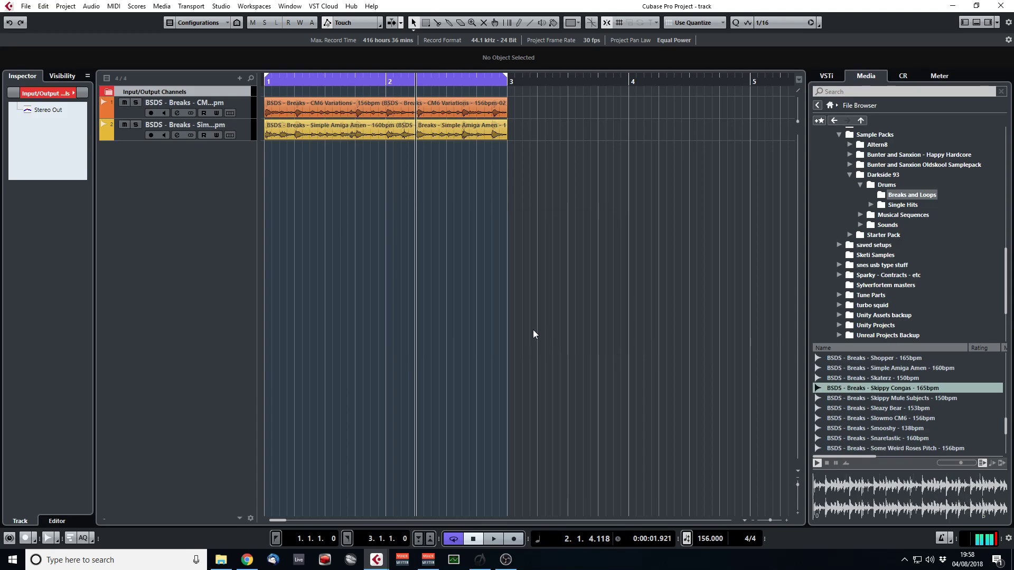
left_click_drag(499, 151, 458, 148)
left_click(634, 171)
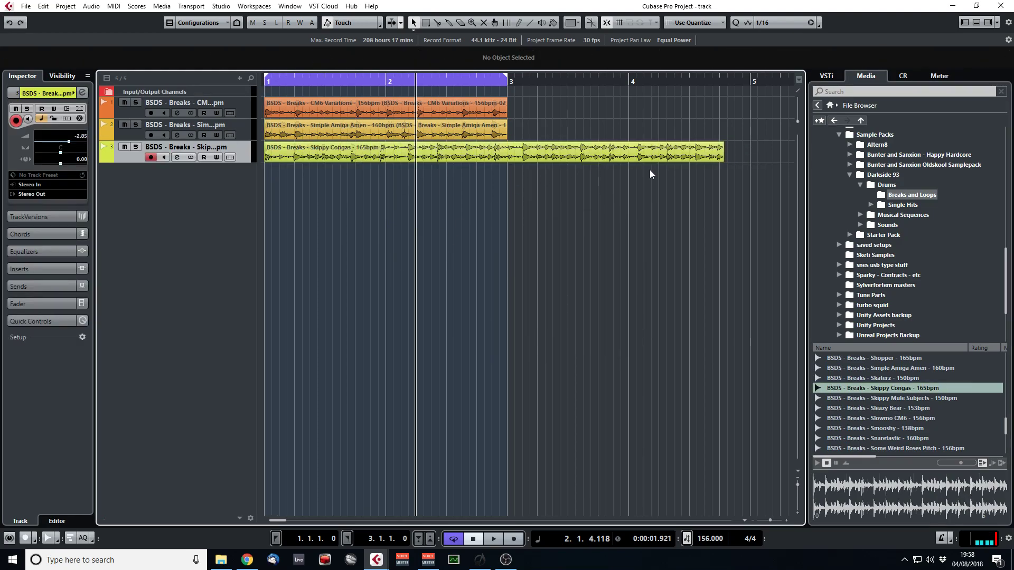
Set the Skippy Congas event's tempo to 165, enable Musical Mode and choose the élastique Pro - Tape algorithm.
double_click(497, 154)
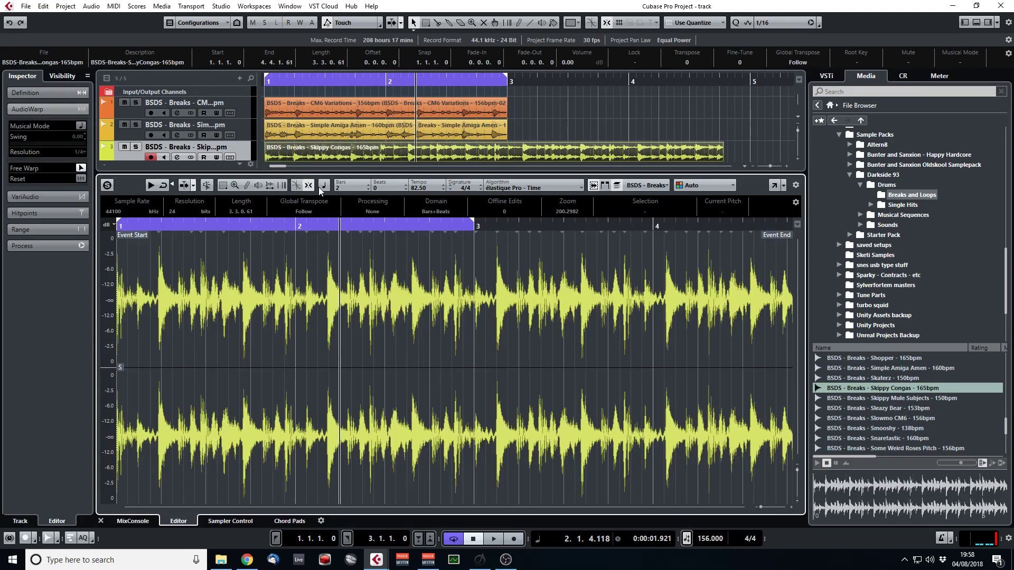
type("165")
key("Return")
left_click(324, 185)
left_click(554, 185)
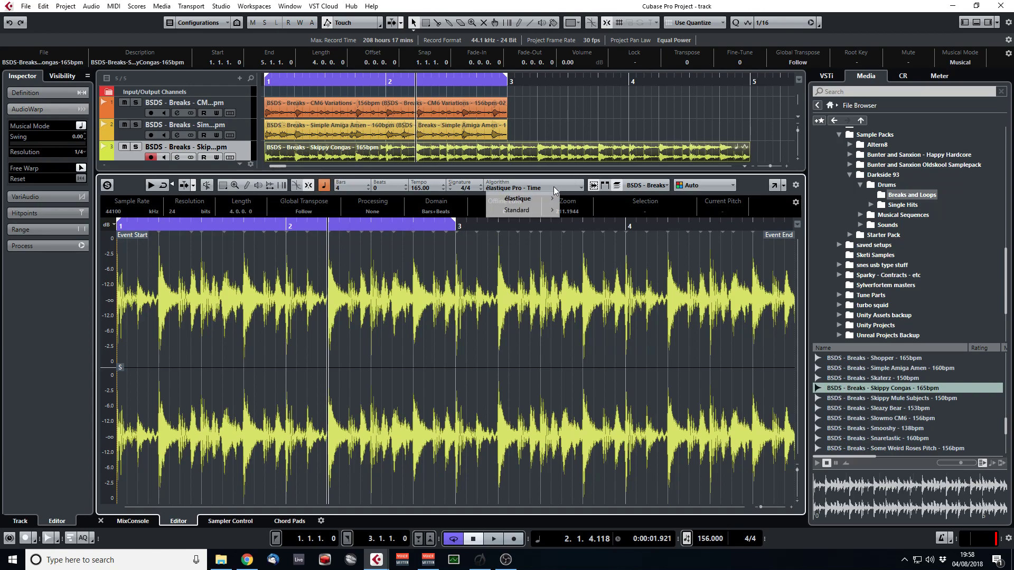
mouse_move(540, 201)
left_click(623, 227)
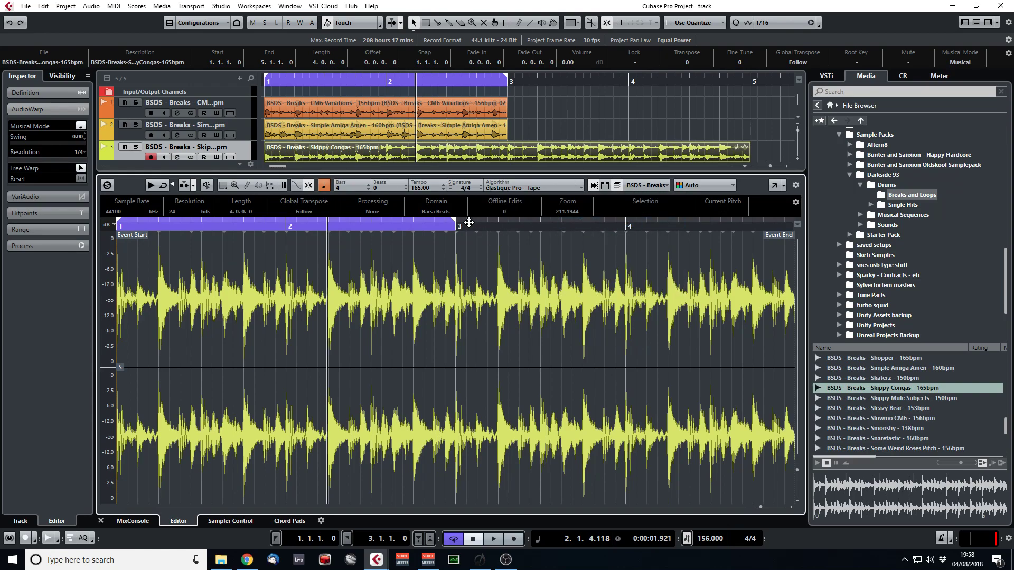
Play the three layered breaks from the project start and close the sample editor.
key("period")
key("space")
left_click(101, 522)
left_click(400, 227)
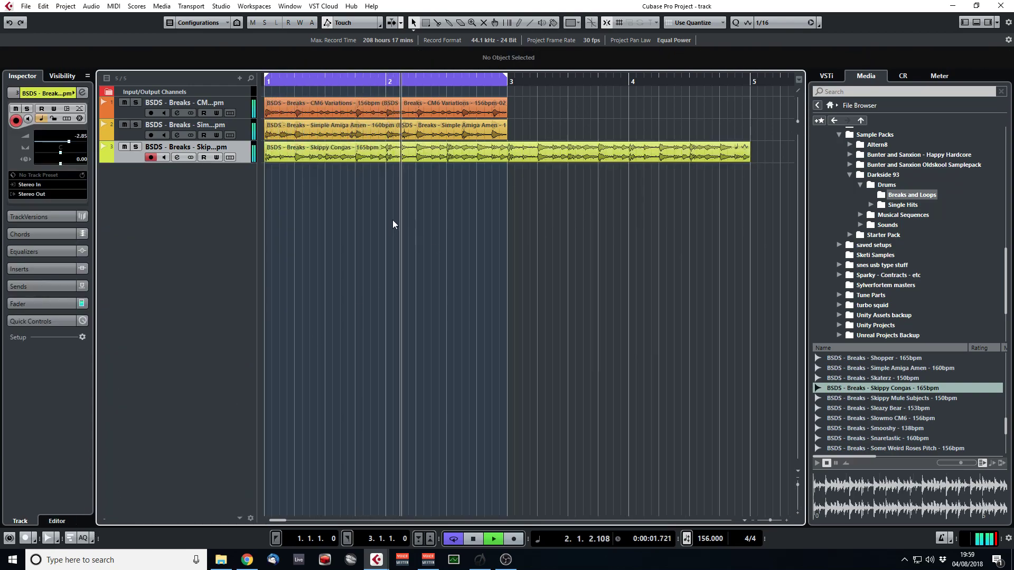
Split the Skippy Congas event at bar 3, delete the remainder and audition the track in solo.
left_click(512, 155, "alt")
left_click(559, 148)
key("Delete")
left_click(136, 147)
key("space")
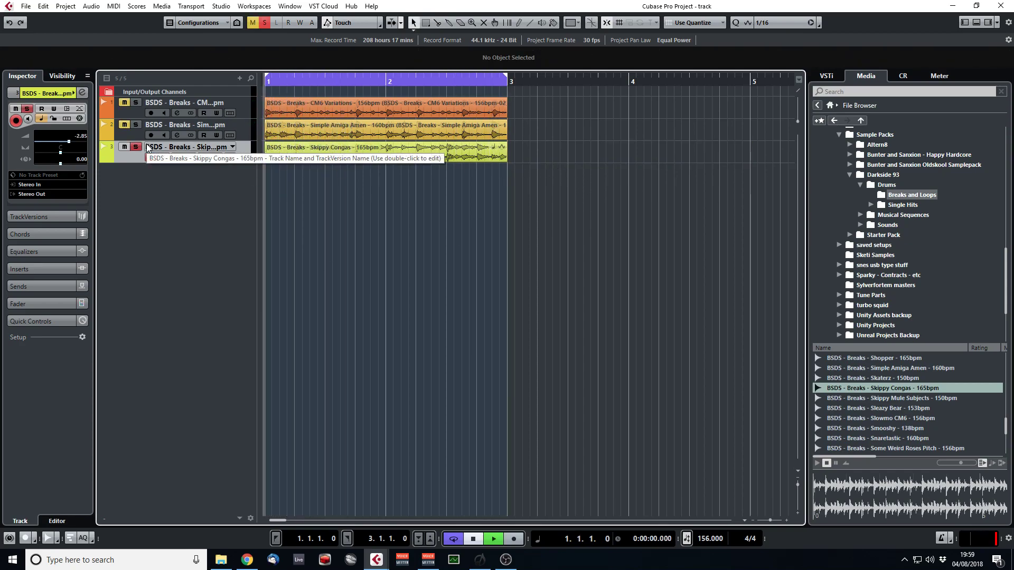
key("space")
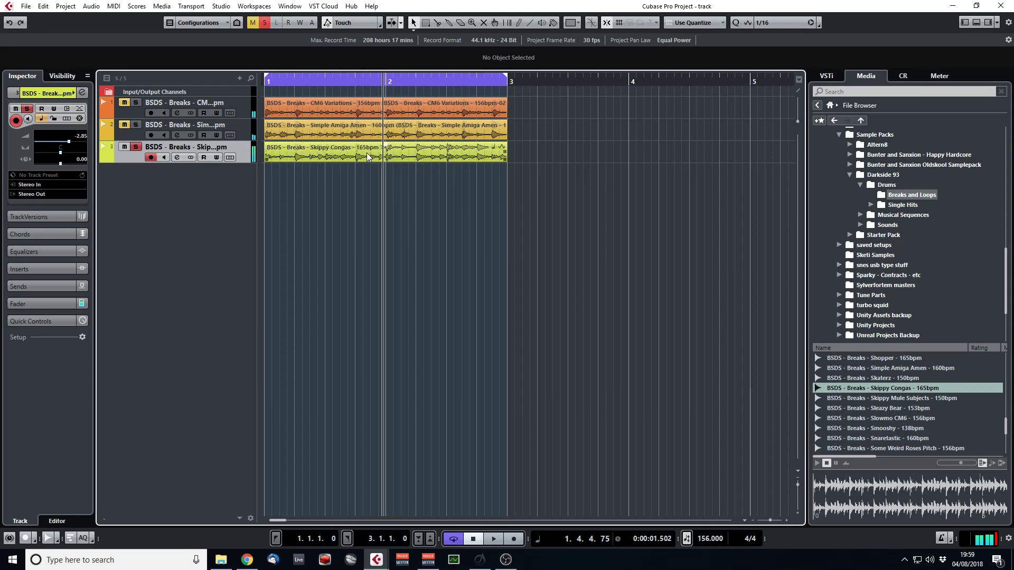
Bounce the trimmed Skippy Congas event into a new two-bar audio clip.
left_click(368, 158)
key("ctrl+b")
key("Return")
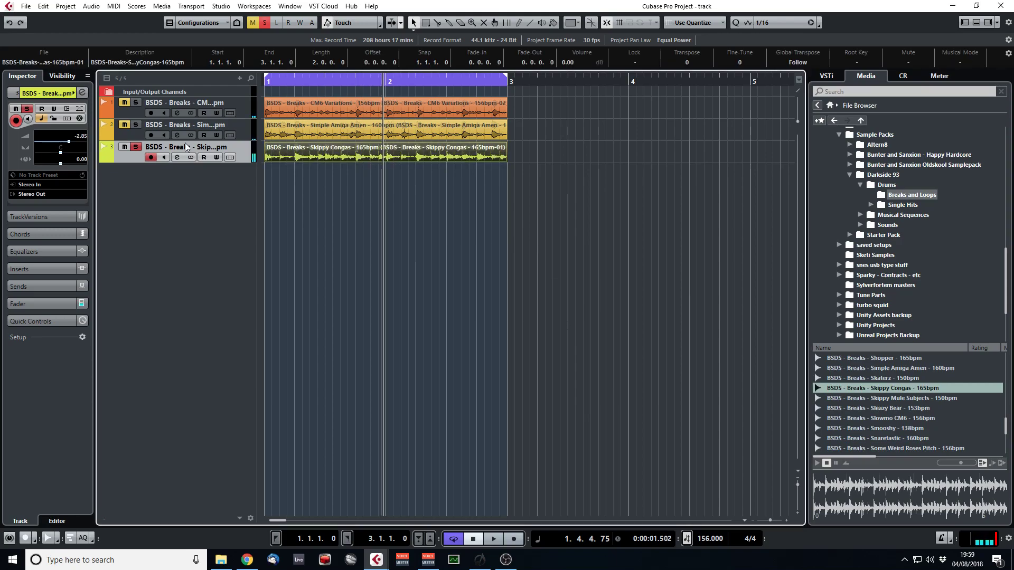
Apply a 36 dB/Oct low cut slightly above 200 Hz to the Simple Amiga Amen channel and audition it with Skippy Congas.
left_click(145, 132)
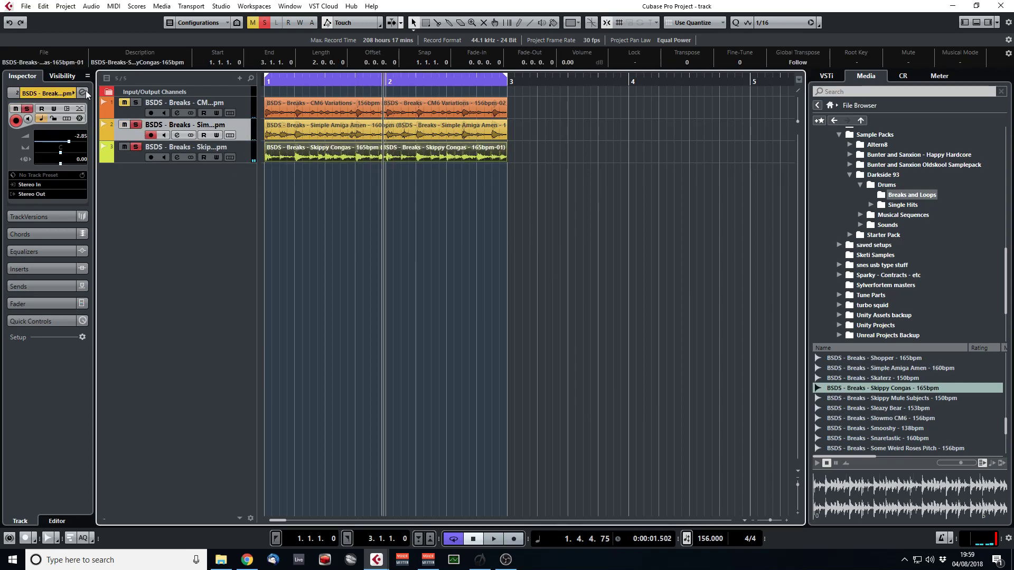
left_click(83, 93)
left_click(581, 193)
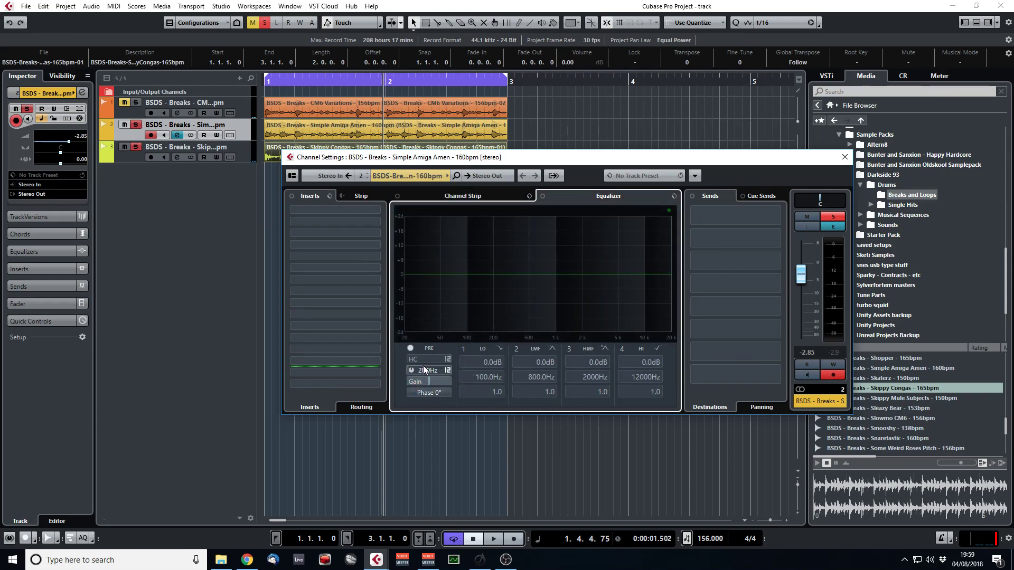
left_click(447, 371)
left_click(453, 412)
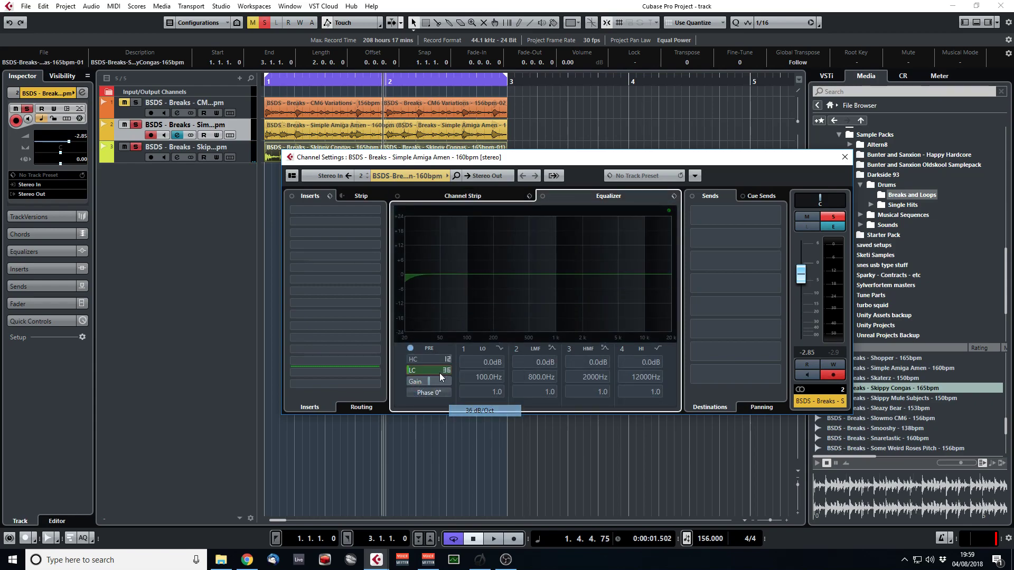
left_click_drag(471, 373, 479, 370)
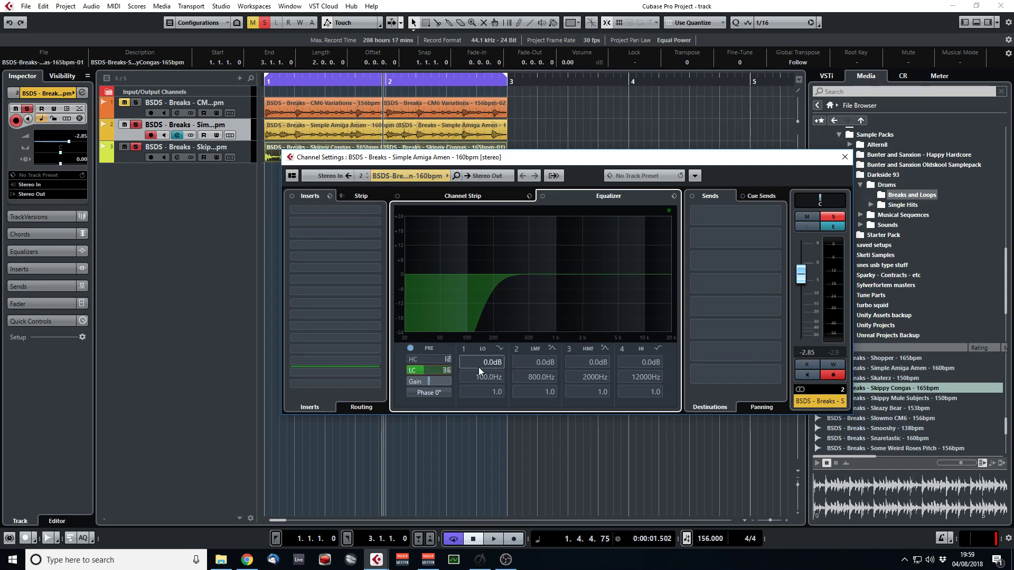
key("space")
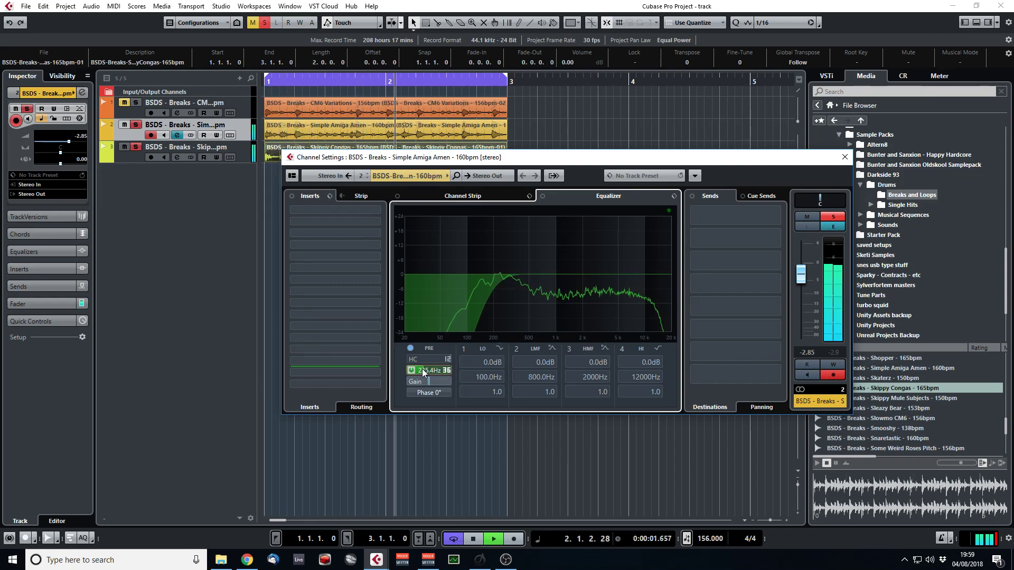
Close the channel settings, clear all mute and solo states and play the three breaks together.
left_click(846, 157)
left_click(707, 194)
key("space")
left_click(252, 22)
left_click(265, 22)
key("space")
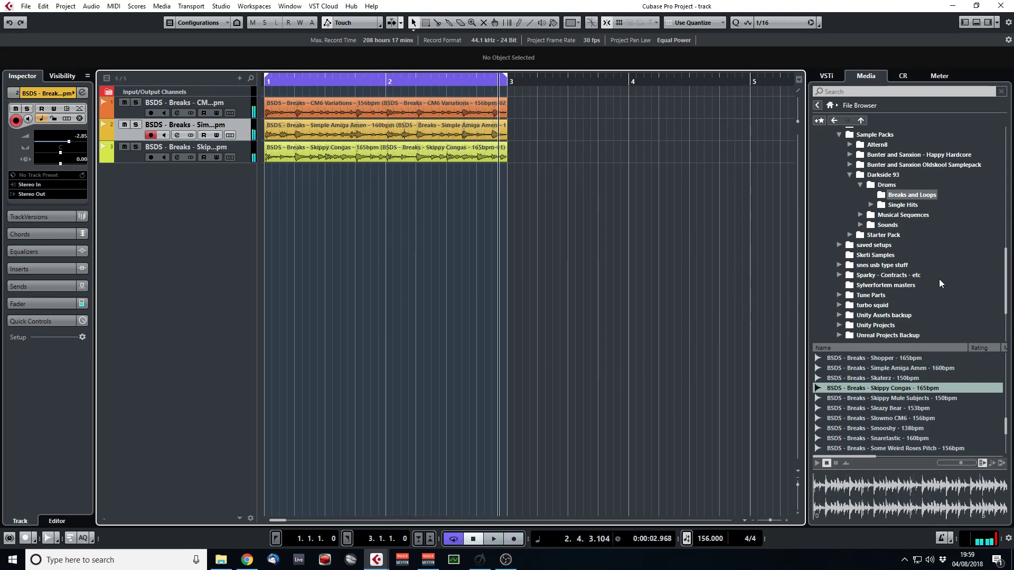
Preview BSDS - Riffs - Bouncer The Dog - G - 156bpm from the Riffs folder and import it as a new audio track.
left_click(860, 216)
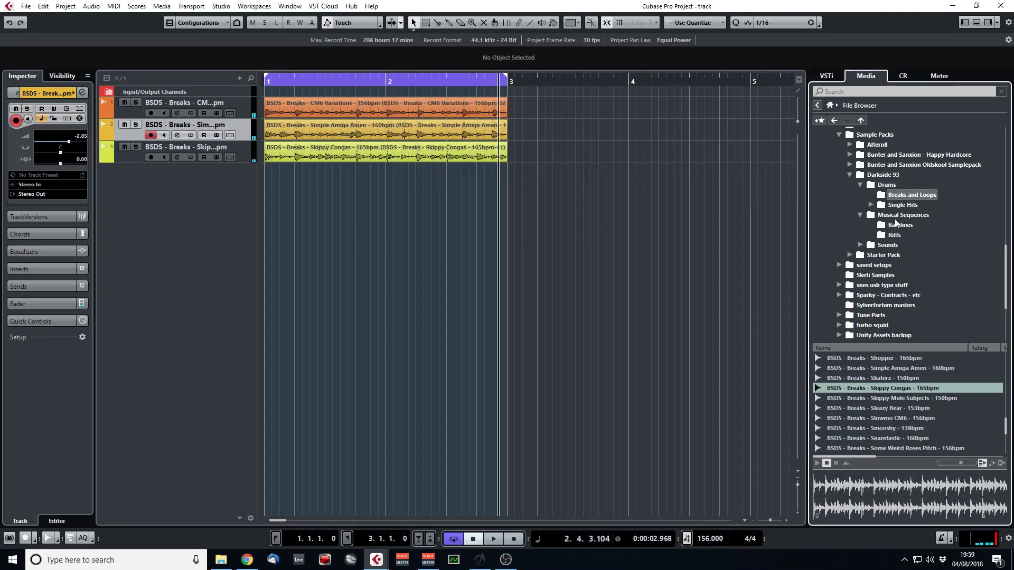
left_click(900, 236)
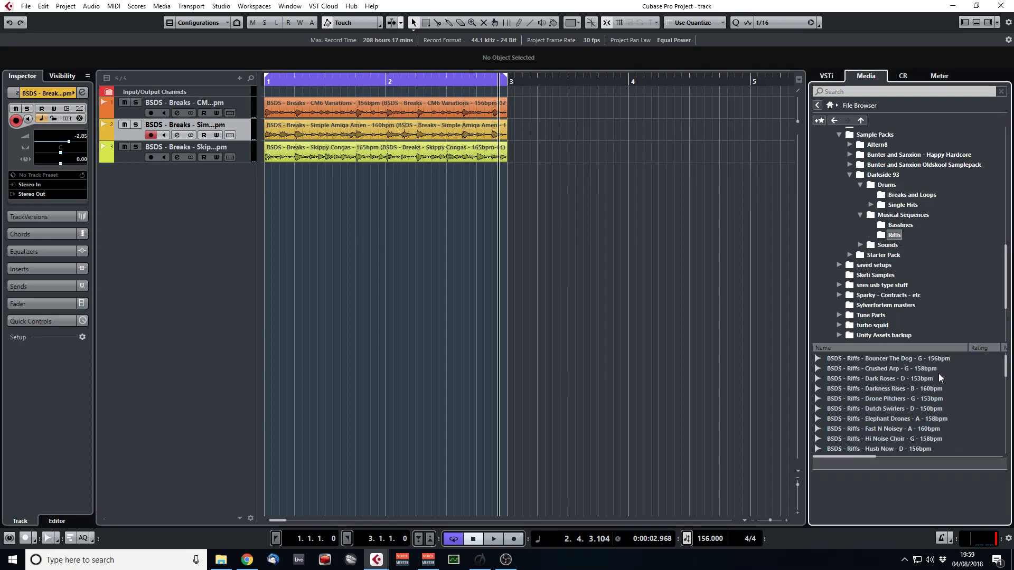
left_click(908, 361)
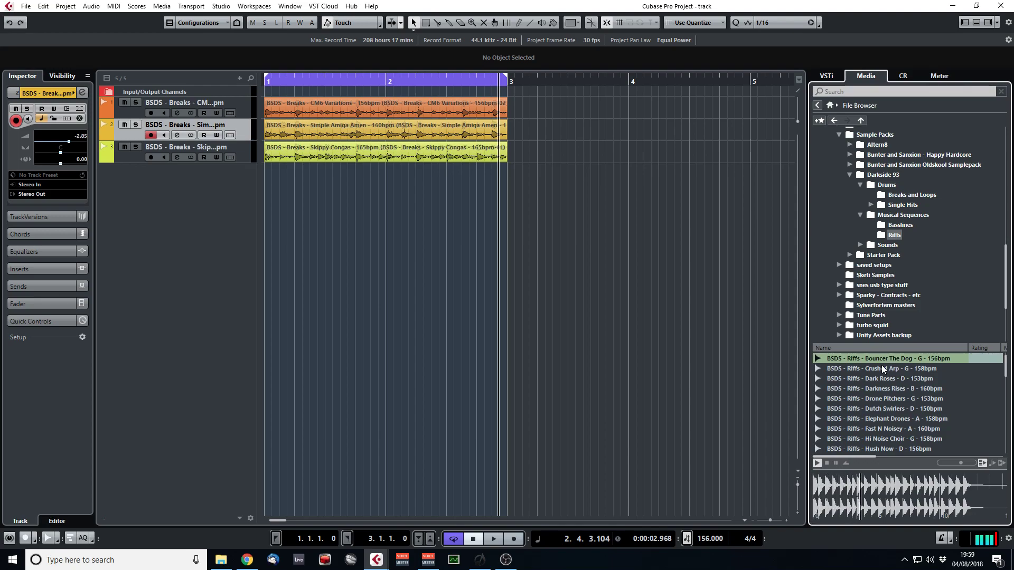
left_click_drag(890, 364, 272, 197)
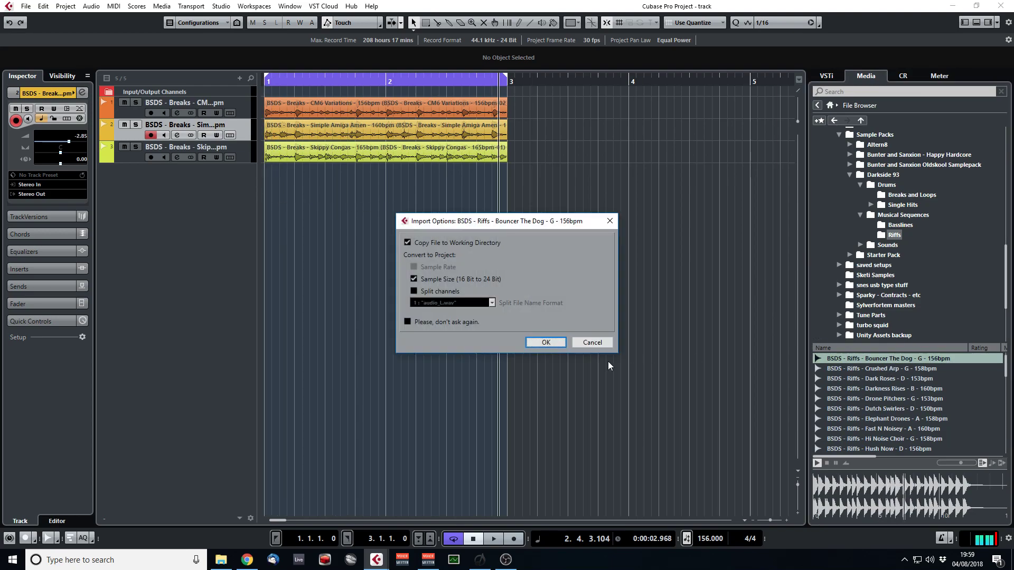
left_click(547, 343)
Duplicate the three drum break events at bar 3 and extend the cycle range to bar 5 for playback with the riff.
key("space")
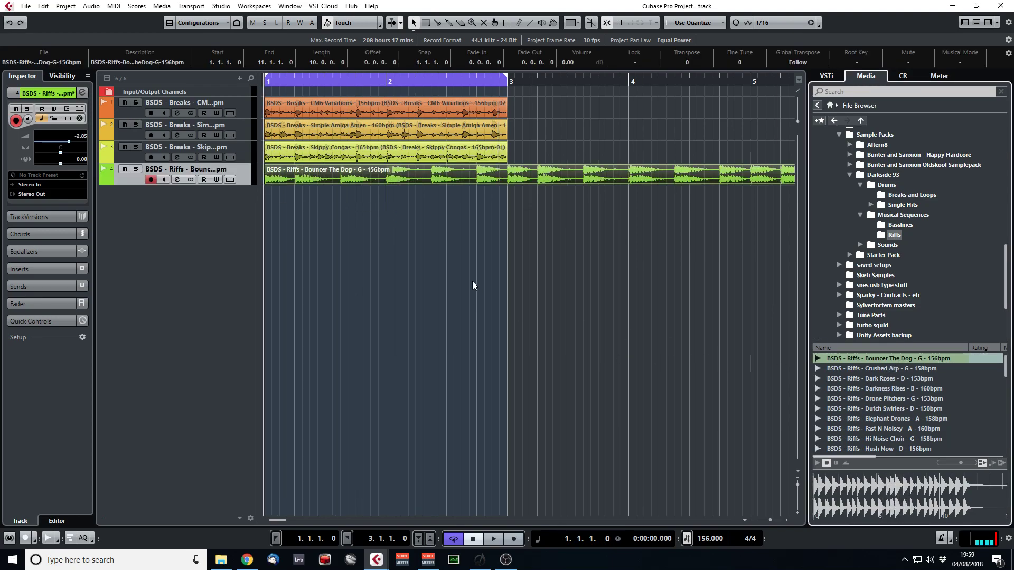
left_click_drag(527, 154, 757, 78)
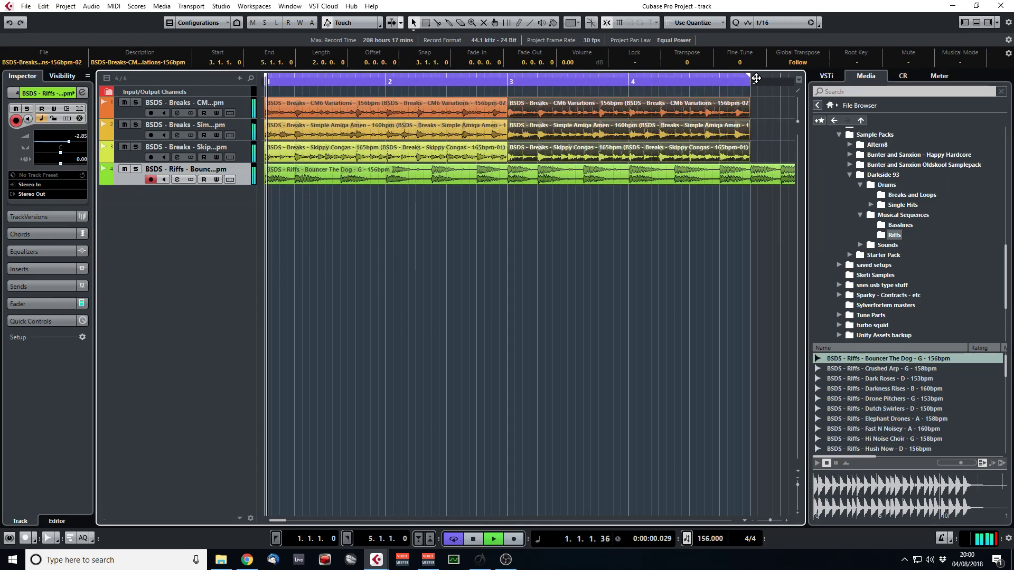
Delete the Bouncer The Dog riff event from the riff track.
left_click_drag(772, 521, 771, 521)
left_click(618, 385)
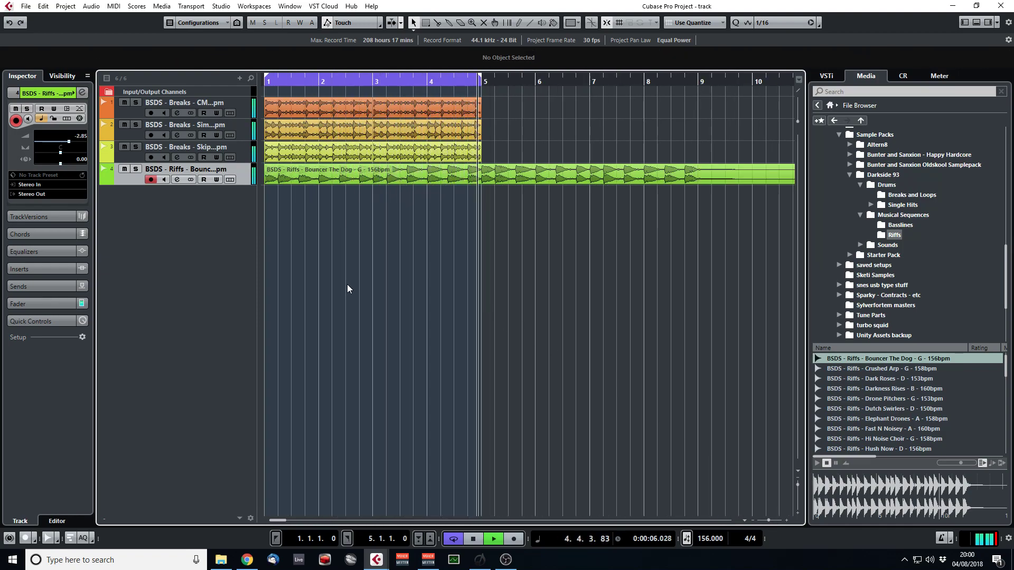
left_click(364, 175)
key("Delete")
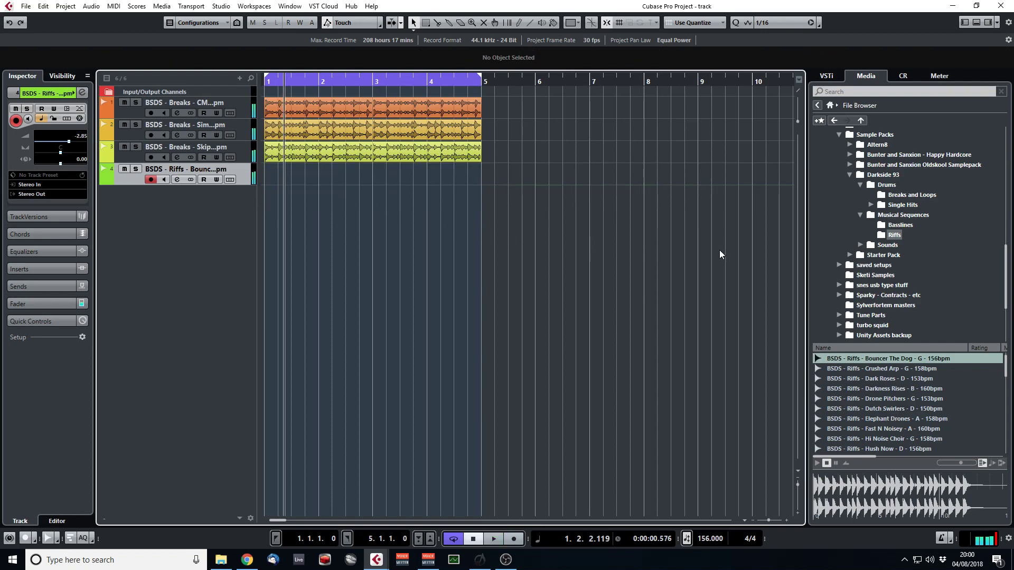
Audition the riffs from Crushed Arp onward and import BSDS - Riffs - Elephant Drones - A - 158bpm at bar 1 of the riff track.
left_click(880, 368)
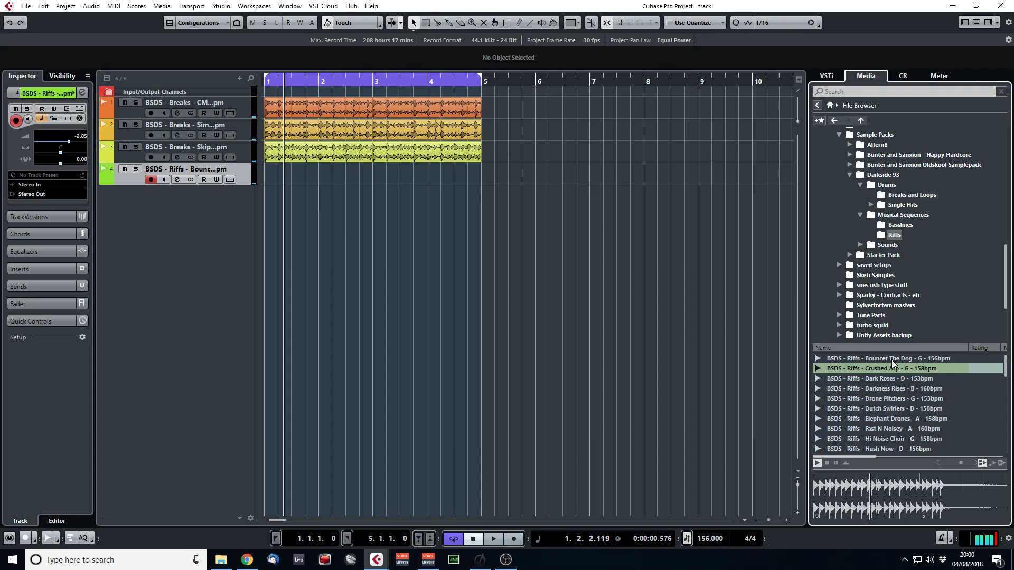
key("Down")
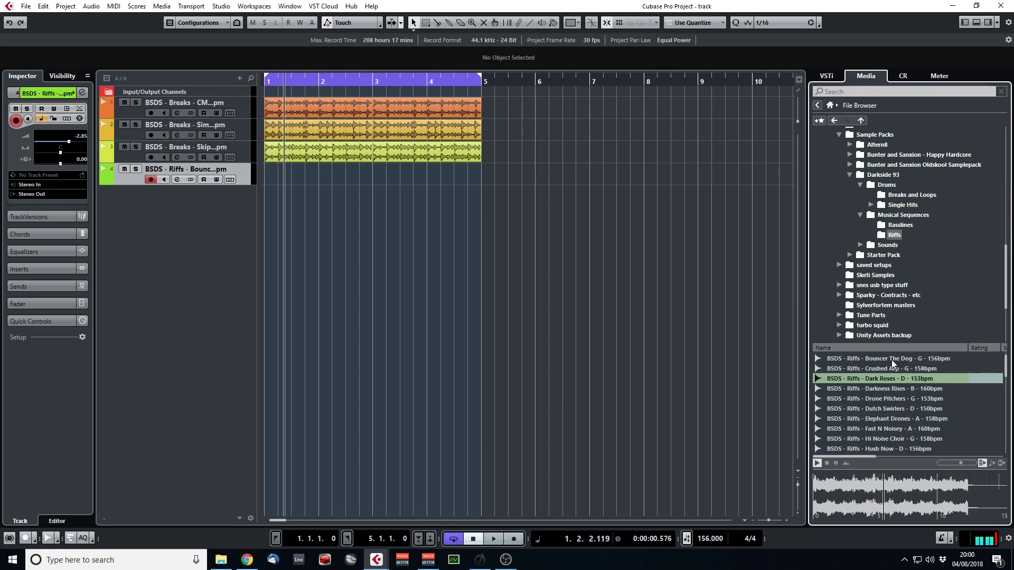
key("Down")
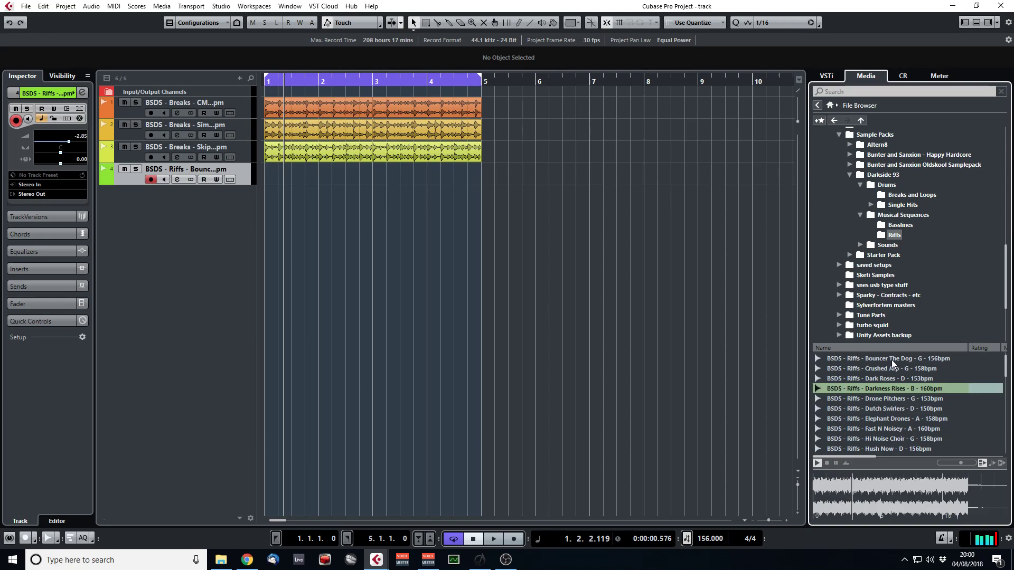
key("Down")
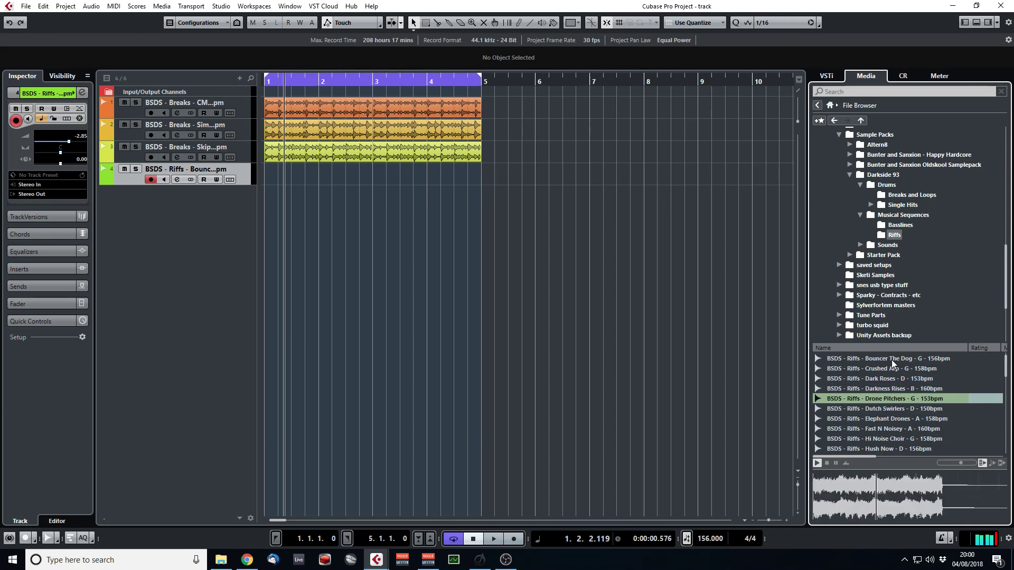
key("Down")
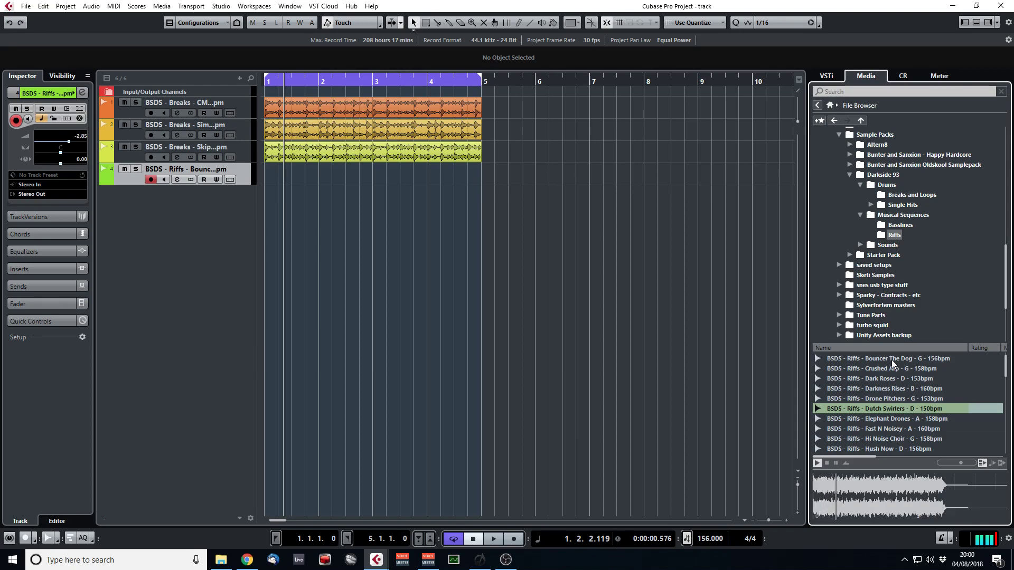
key("Down")
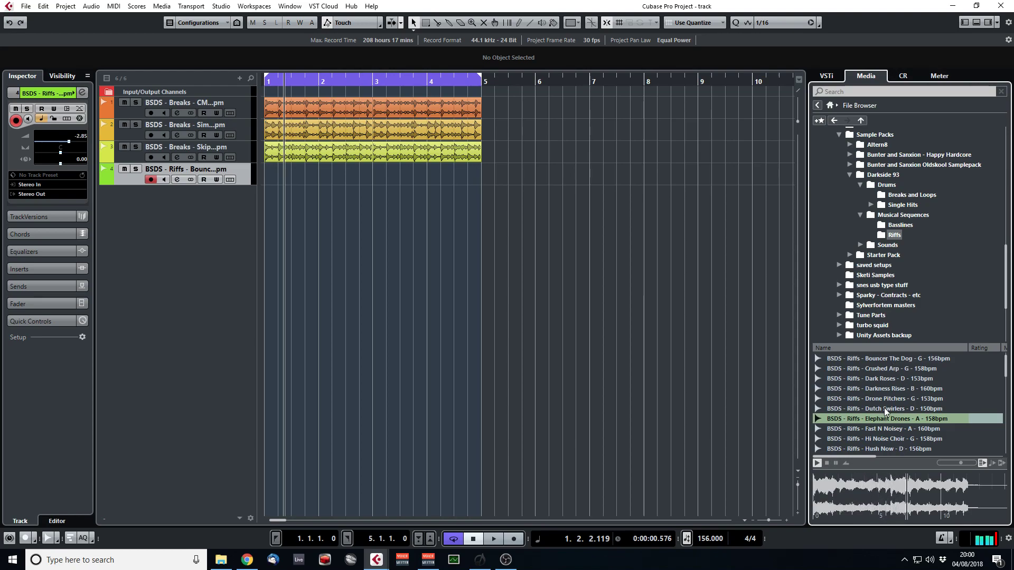
left_click_drag(893, 419, 266, 174)
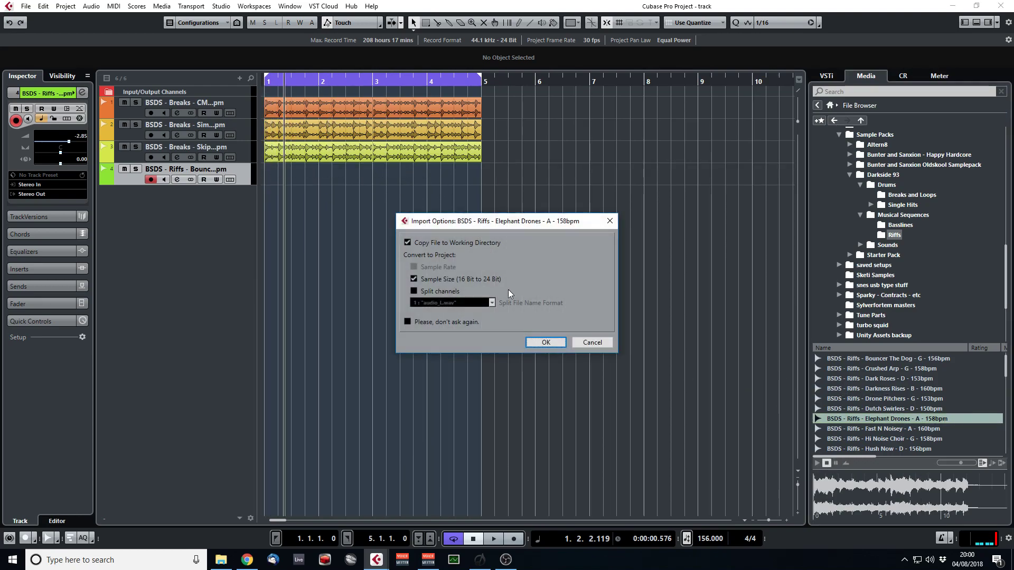
left_click(544, 342)
Set the Elephant Drones sample's tempo to 158 BPM, enable Musical Mode and play it with the breaks.
double_click(368, 177)
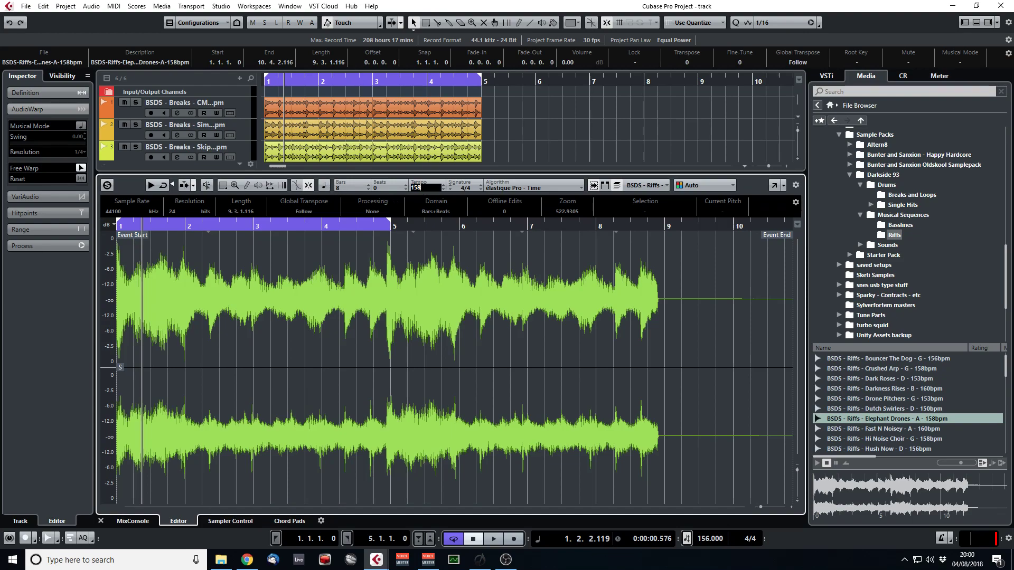
left_click(324, 186)
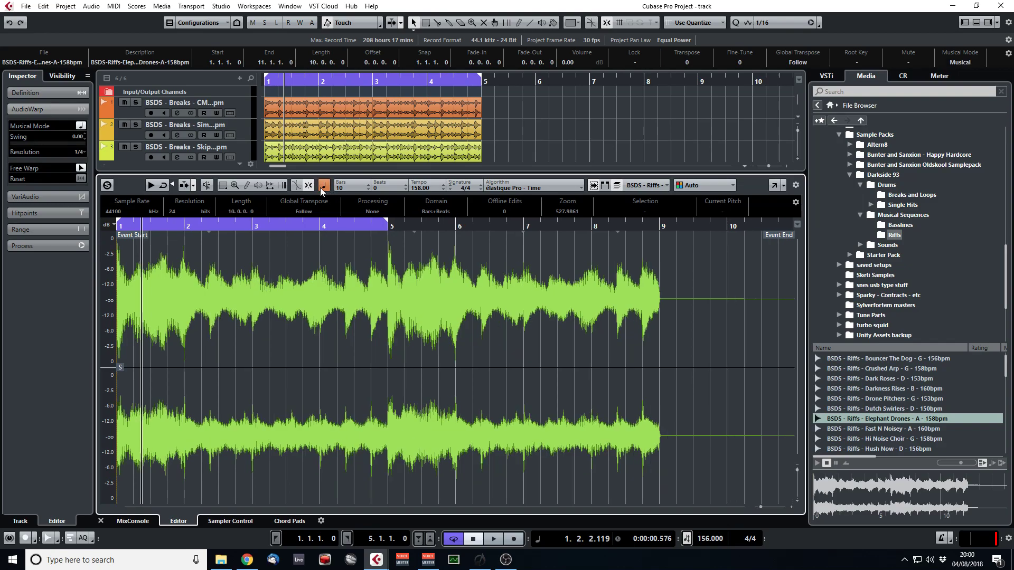
left_click(100, 522)
key("space")
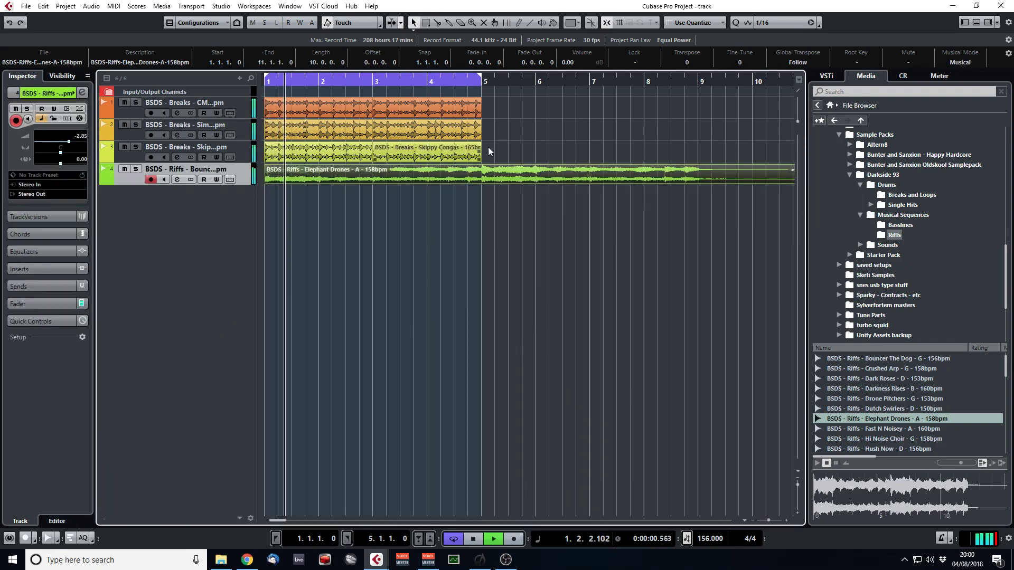
Duplicate the drum break events at bar 5 and extend the cycle range to bar 9 for playback.
left_click(273, 110)
left_click_drag(273, 109, 491, 112)
left_click(700, 87, "alt")
left_click(650, 279)
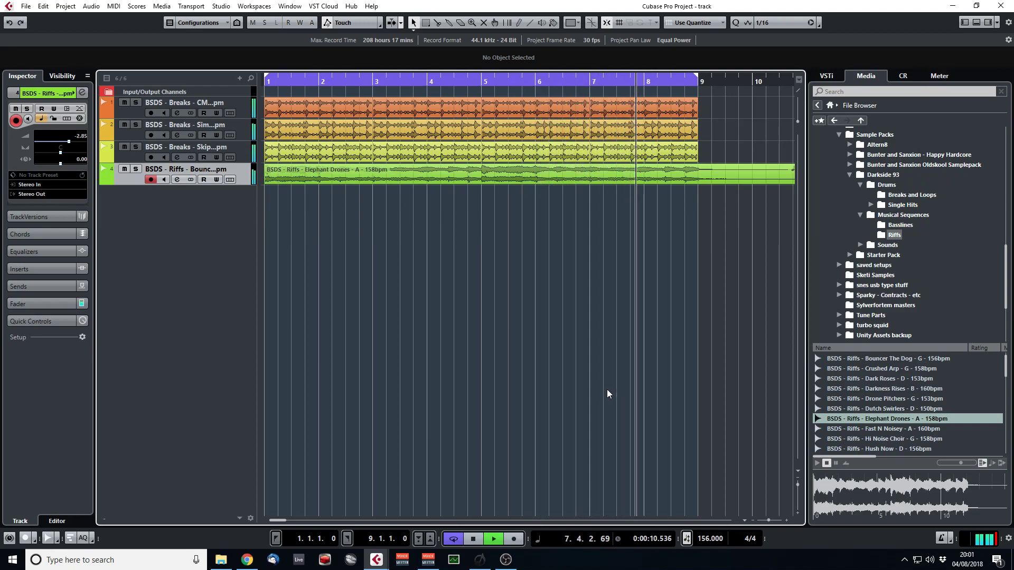
key("space")
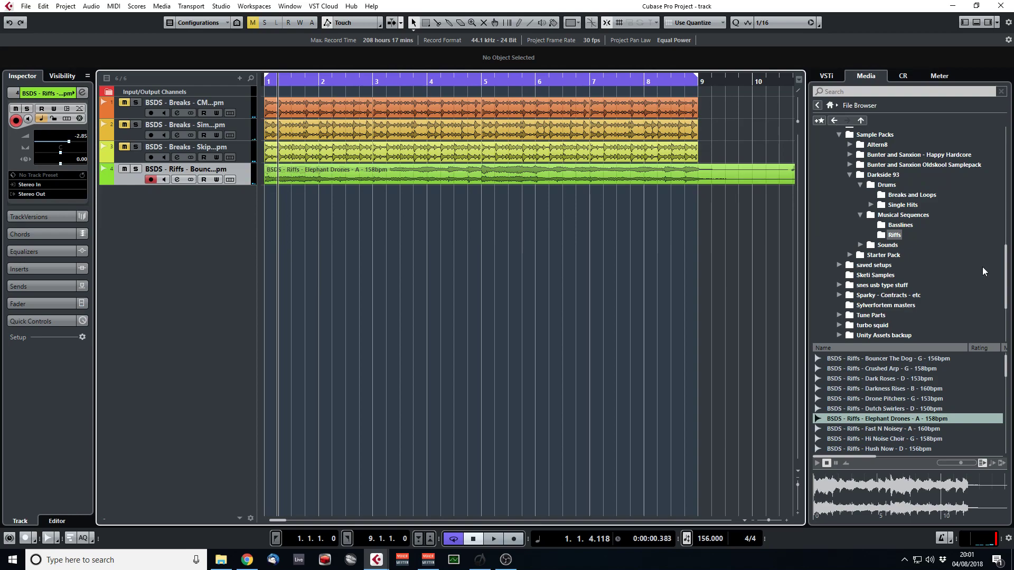
Open the pack's Sounds > Bass folder and audition the bass samples from 303 Punch Square to Dubplate 808.
left_click(860, 215)
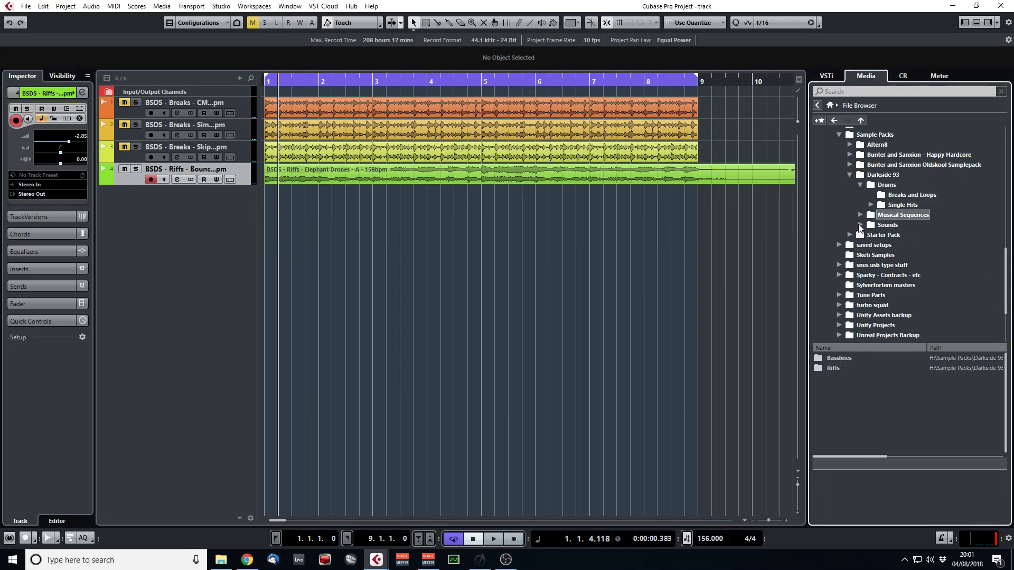
left_click(860, 225)
left_click(894, 235)
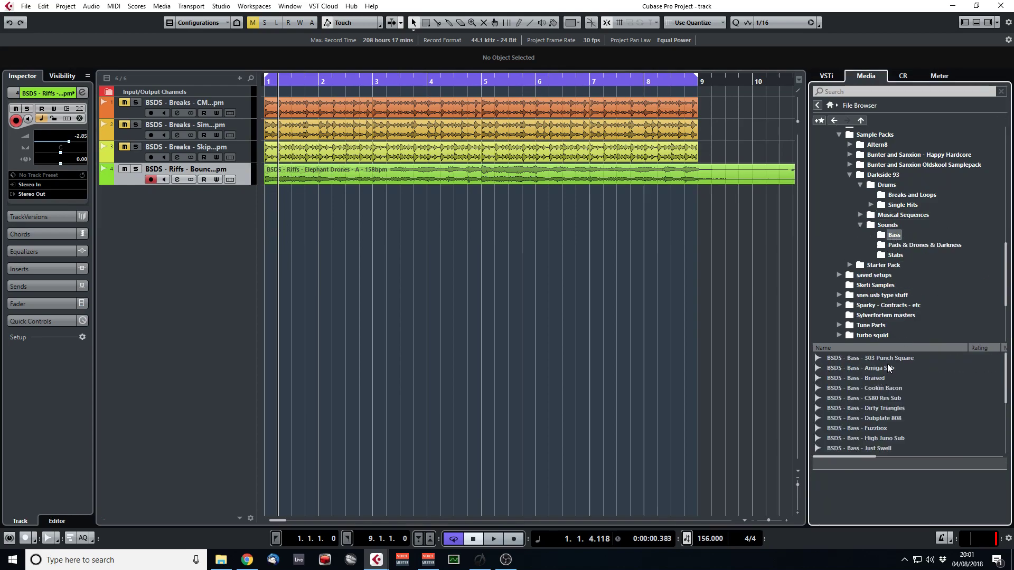
left_click(888, 358)
left_click(883, 369)
left_click(880, 379)
left_click(882, 390)
left_click(882, 399)
left_click(882, 409)
left_click(882, 419)
scroll(905, 400, "down", 2)
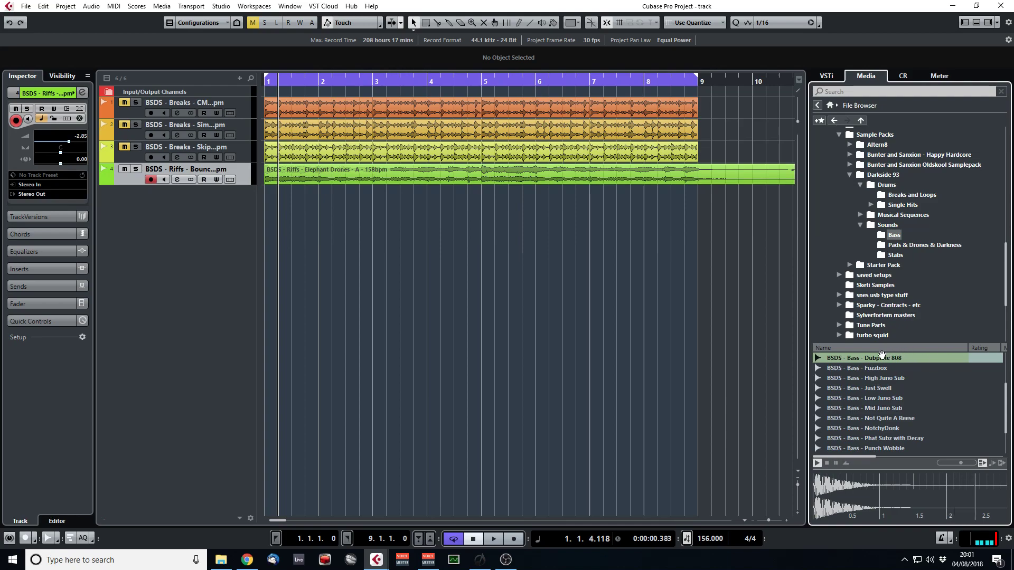
Create a sampler track from BSDS - Bass - Dubplate 808 and close the sampler view.
right_click(874, 359)
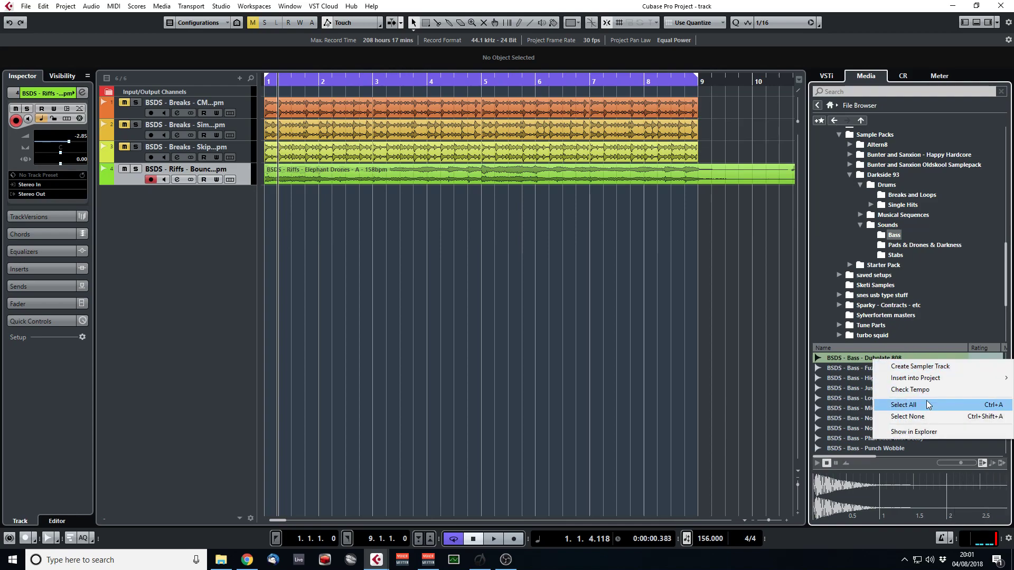
left_click(920, 366)
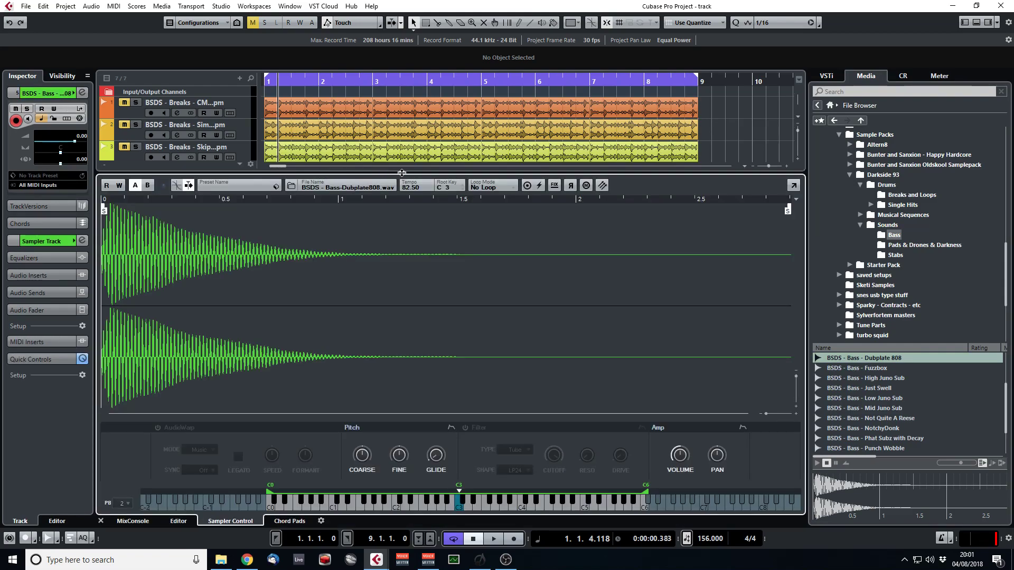
left_click(100, 521)
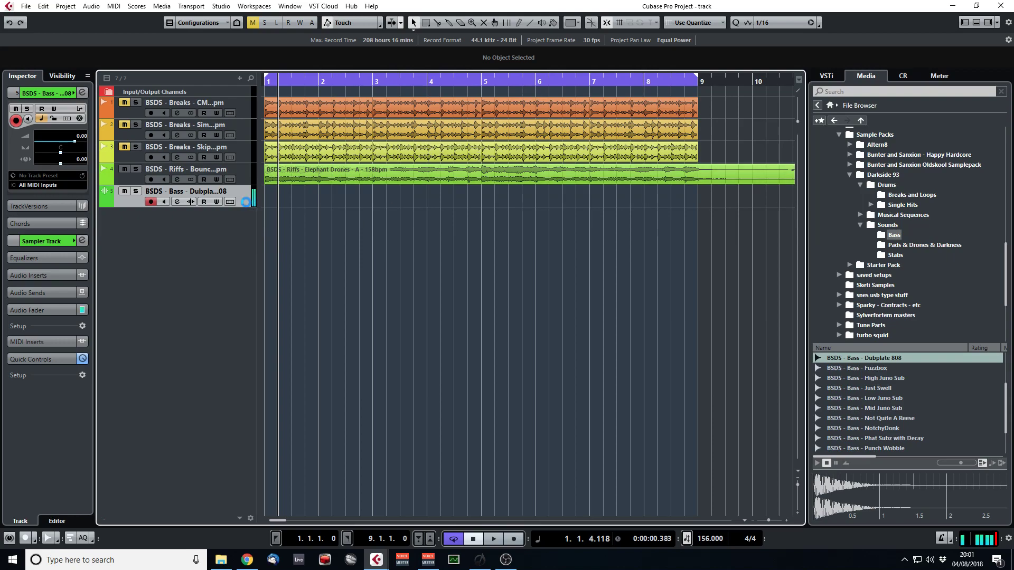
Rehearse a bassline over the Elephant Drones riff and record it on the Dubplate 808 track from bar 1.
key("space")
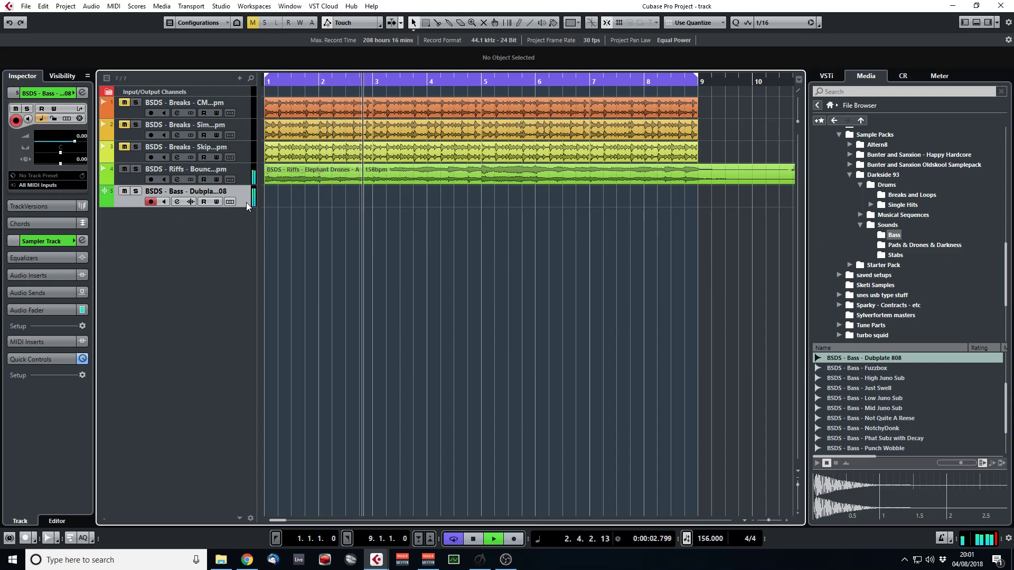
key("space")
key("space")
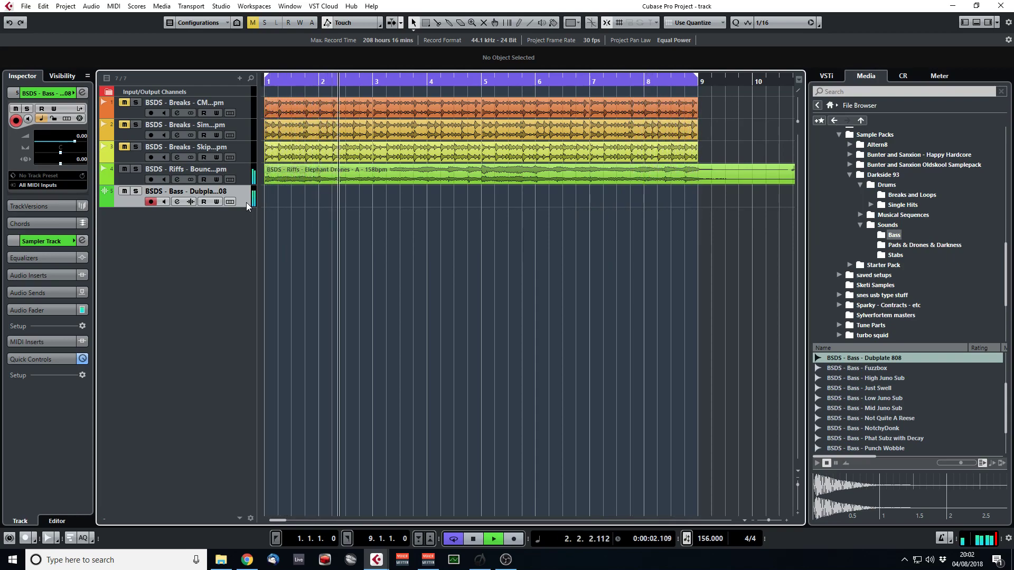
key("Home")
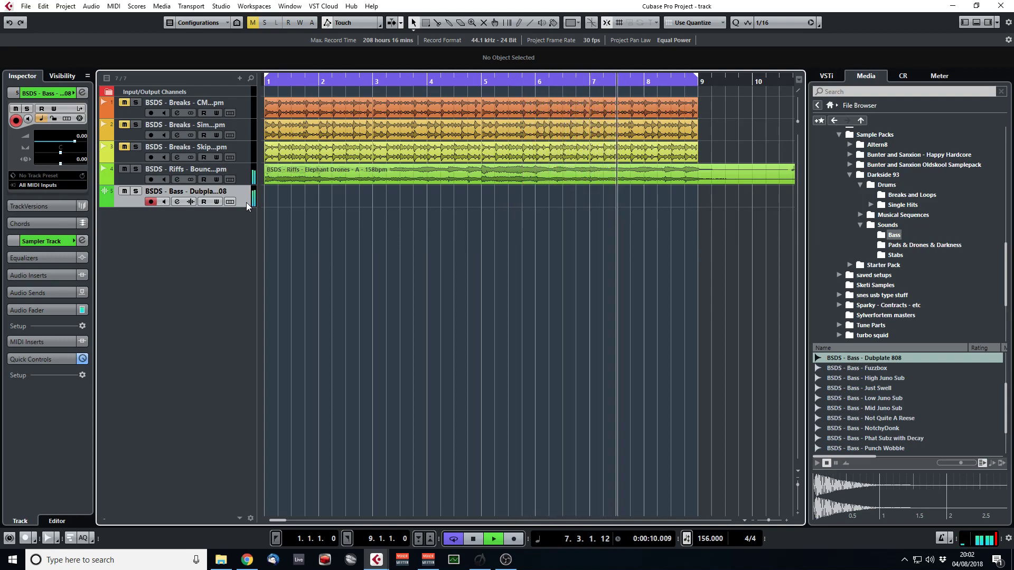
key("space")
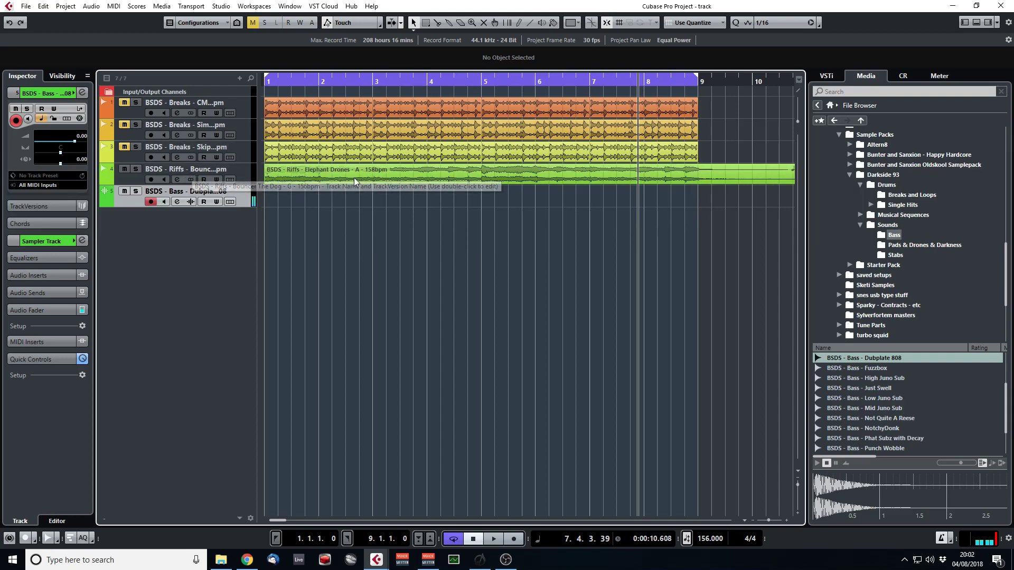
key("KP_Multiply")
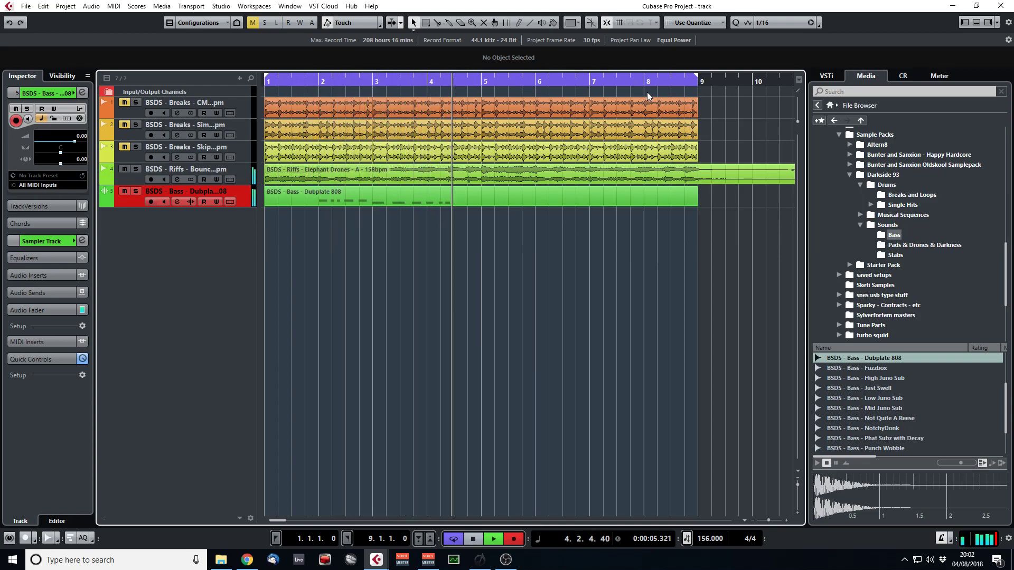
key("space")
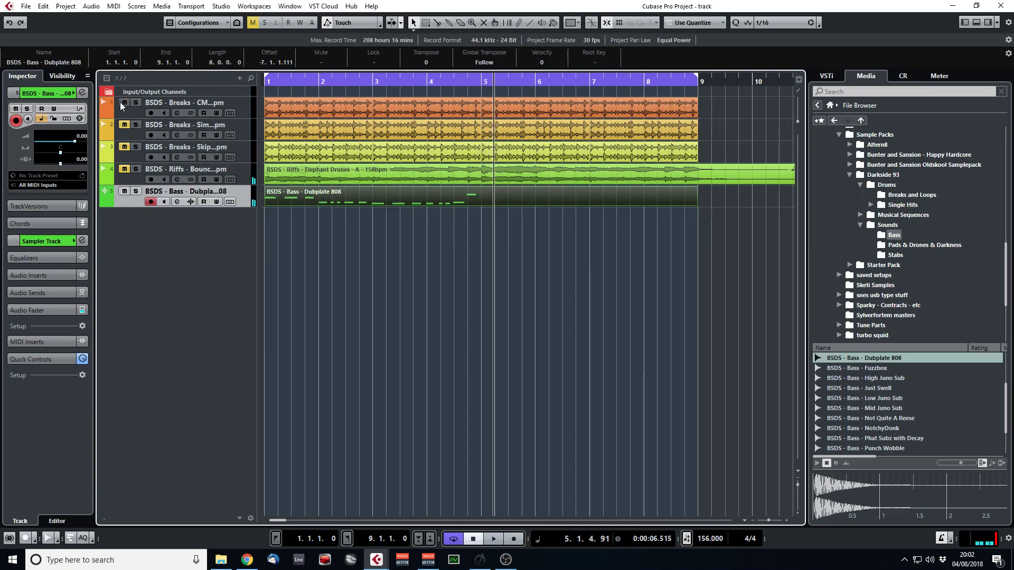
Quantize all recorded bass notes to 1/16 and raise their velocities to 127.
double_click(365, 201)
key("ctrl+a")
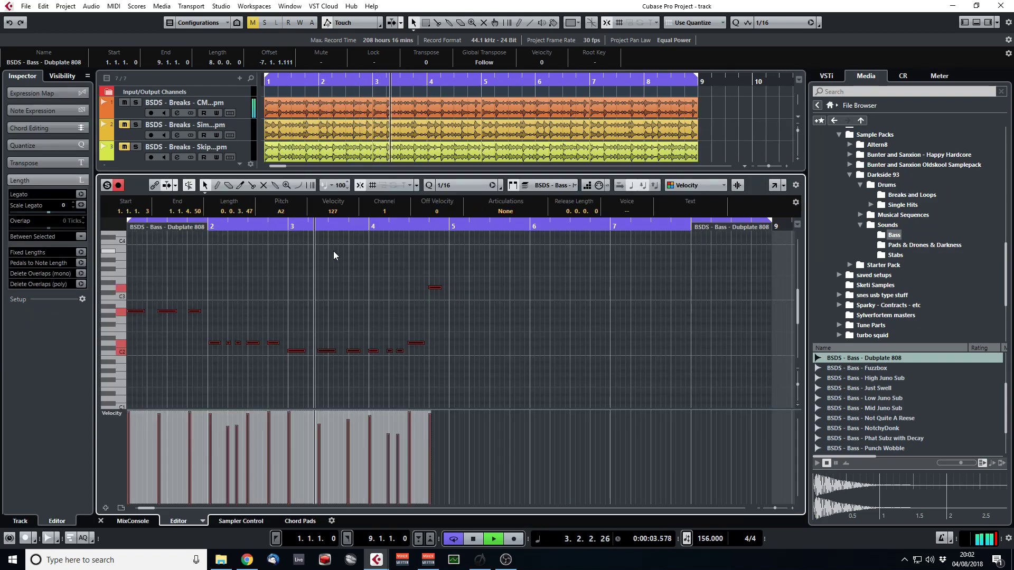
key("space")
key("KP_Decimal")
key("space")
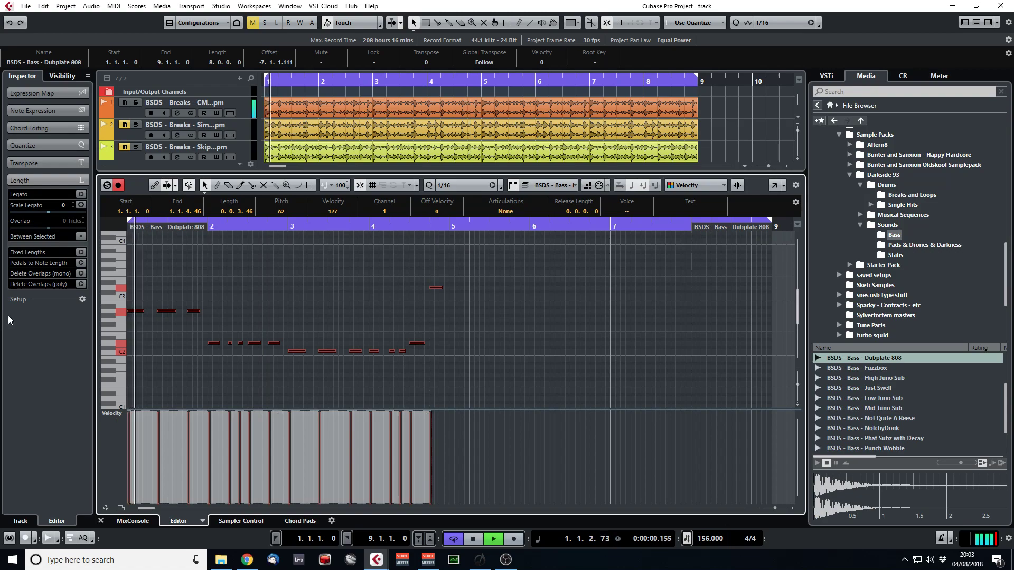
left_click(101, 521)
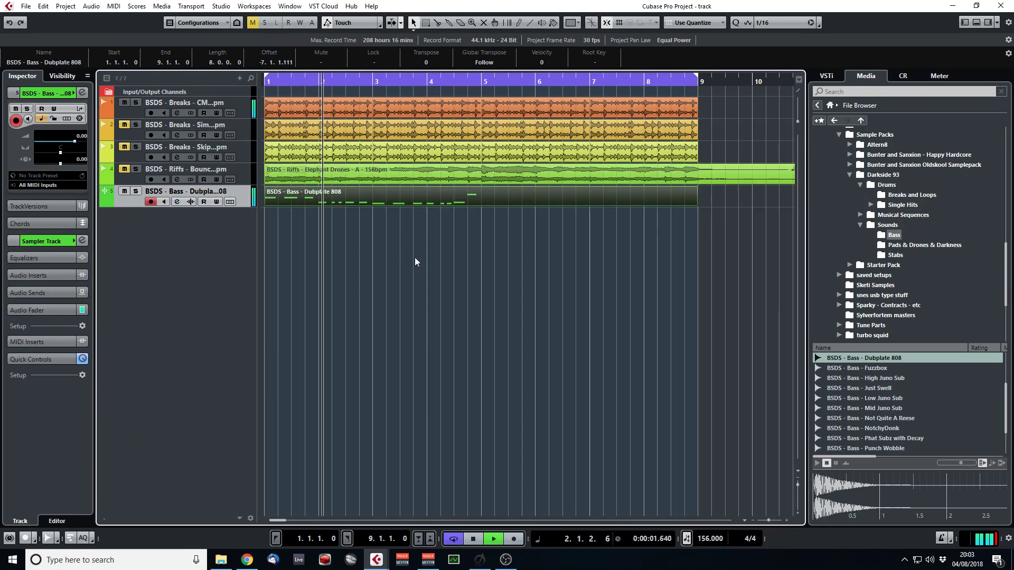
Split the bass part at bar 5, delete the remainder and duplicate the first four bars at bar 5.
left_click(485, 200, "alt")
key("Delete")
left_click(423, 193)
key("ctrl+d")
left_click(410, 289)
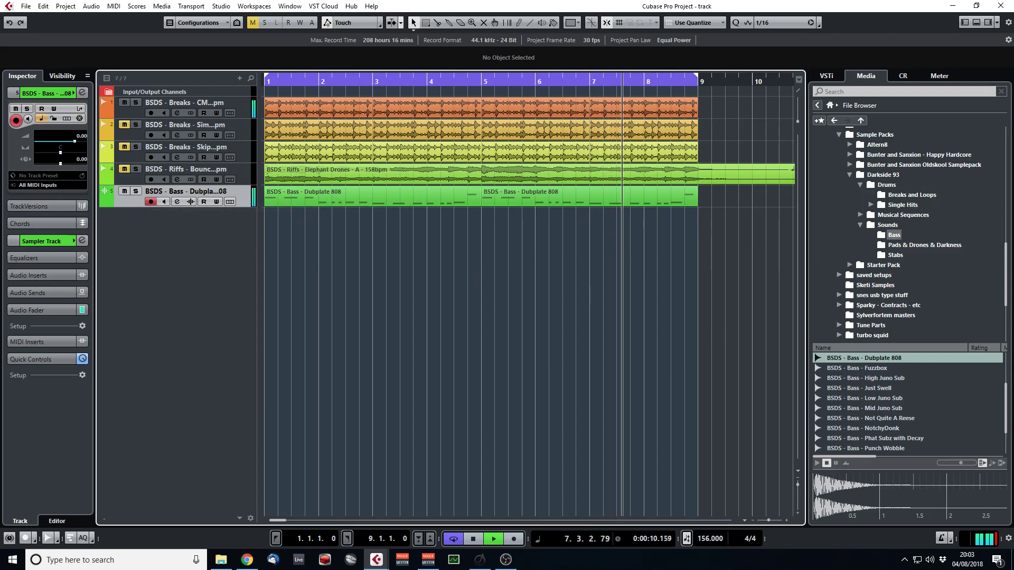
Lower the Stereo Out fader to -5.17 dB in the mixer and reset its clip indicator.
double_click(317, 198)
left_click(143, 521)
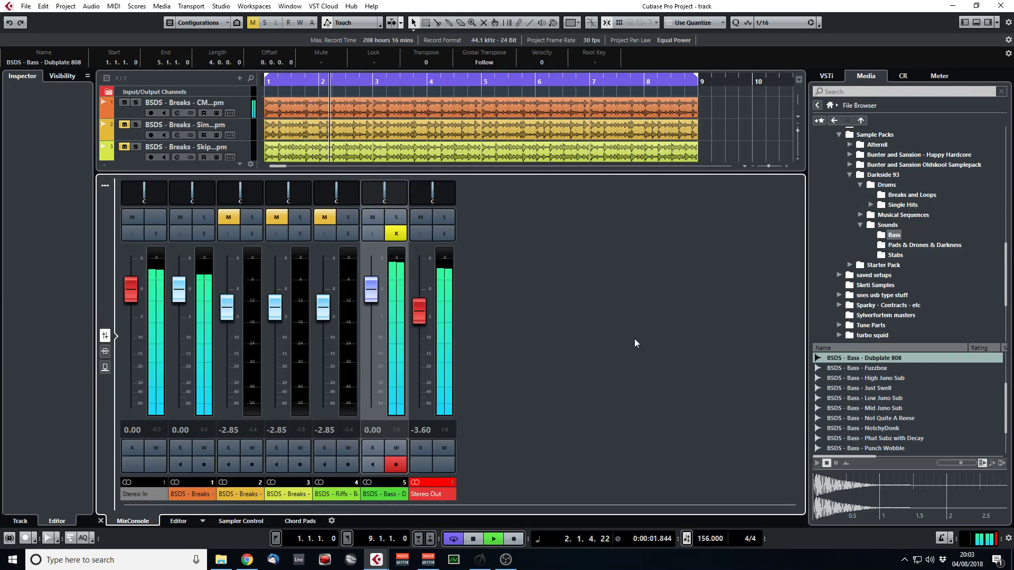
scroll(418, 321, "down", 5)
left_click_drag(418, 321, 420, 319)
left_click(439, 482)
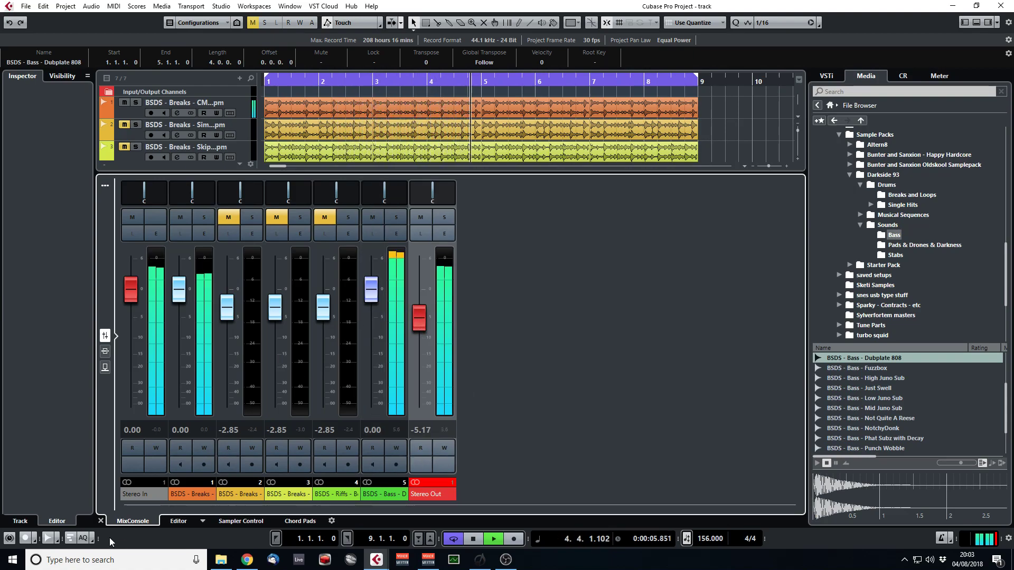
left_click(101, 521)
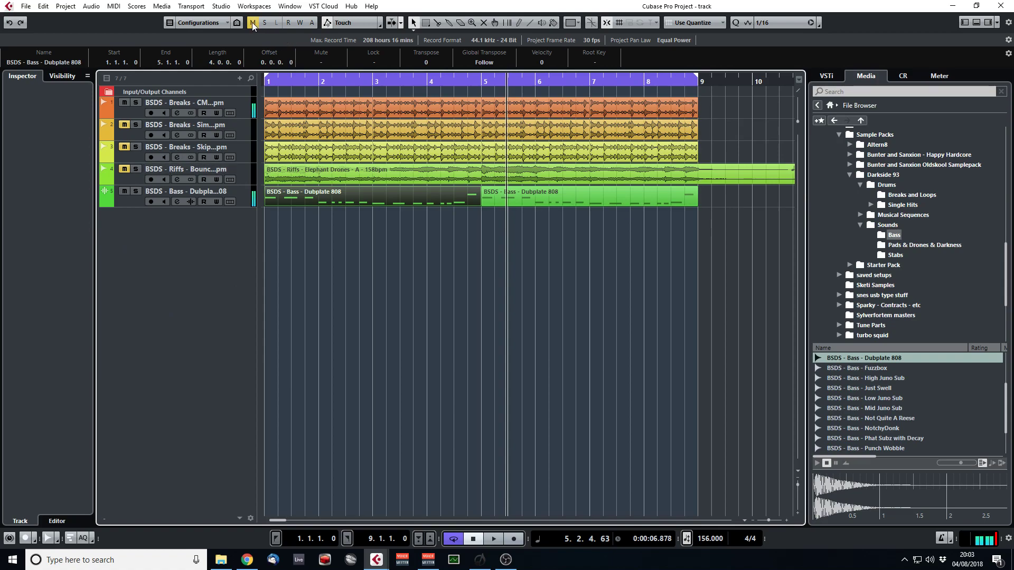
Clear all mute states and play the breaks, riff and bass together from bar 1.
key("space")
key("space")
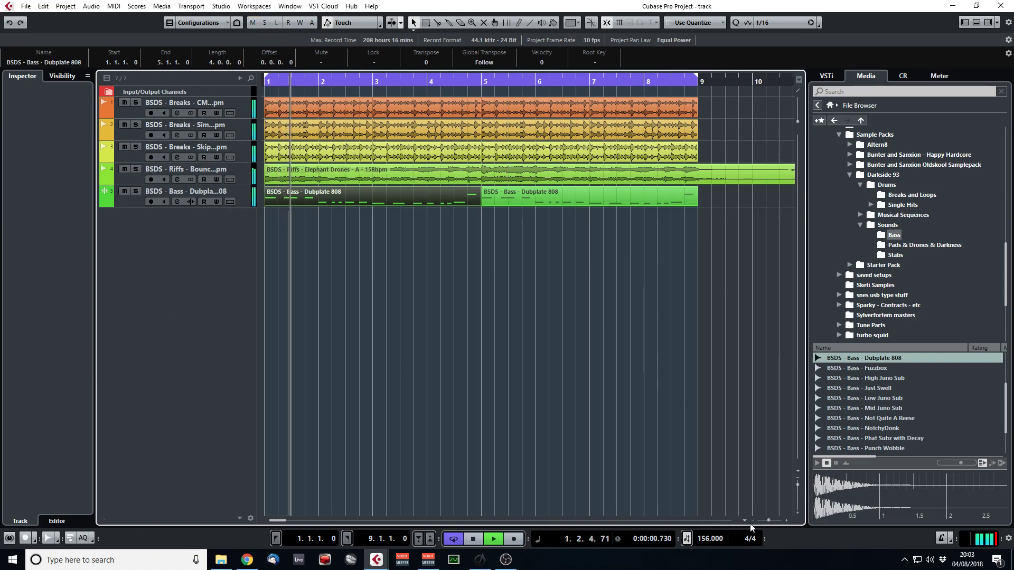
left_click_drag(767, 521, 766, 521)
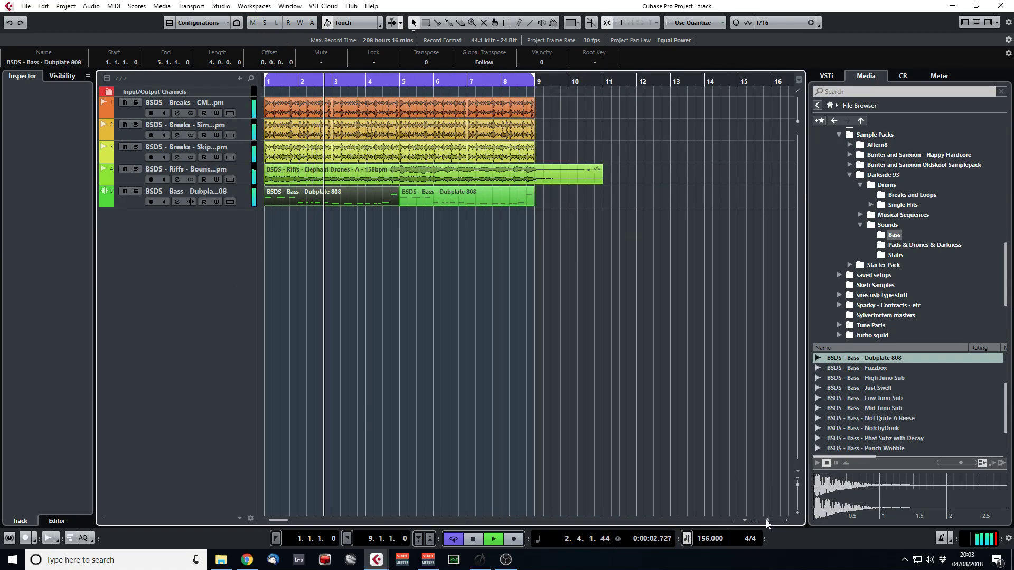
Set the snap grid to Bar and cut the riff event at bar 9, removing its tail.
left_click(589, 304)
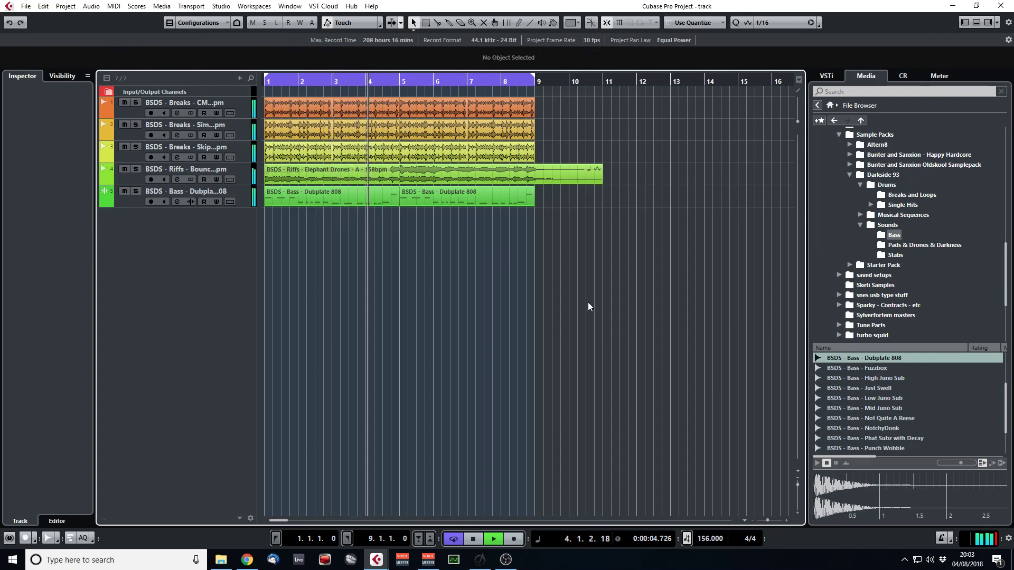
left_click(706, 22)
left_click(698, 36)
left_click_drag(601, 174, 536, 173)
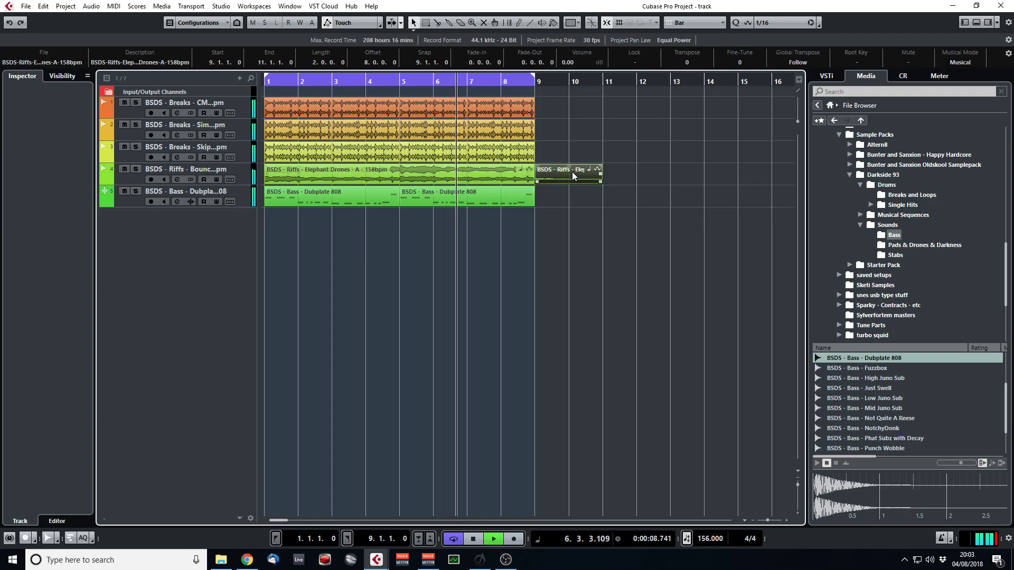
Duplicate the whole eight-bar arrangement at bar 9 and play through the copied section.
left_click_drag(768, 519, 765, 520)
key("ctrl+a")
key("ctrl+d")
left_click(429, 84)
left_click(433, 93)
left_click_drag(768, 521, 771, 521)
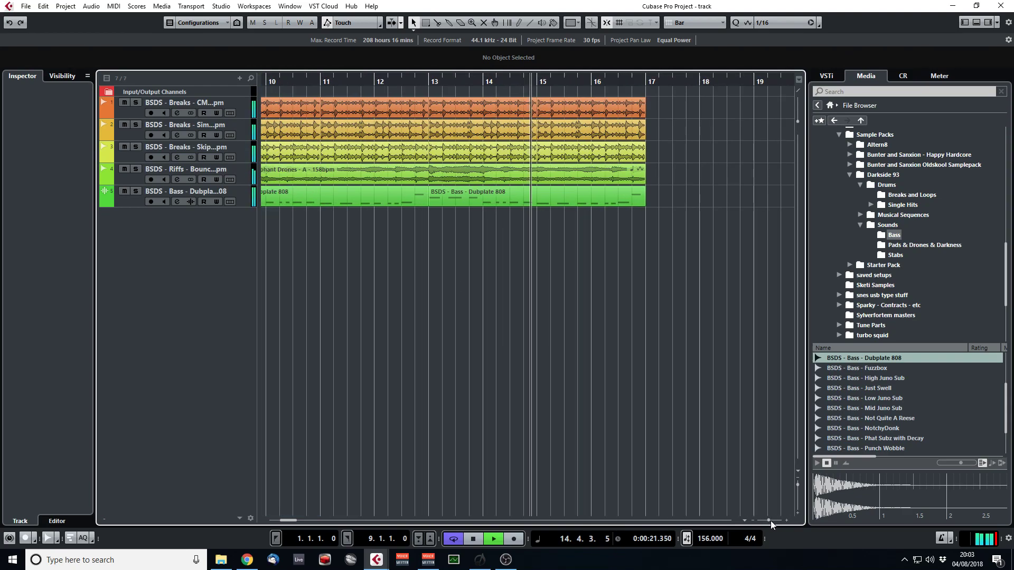
key("space")
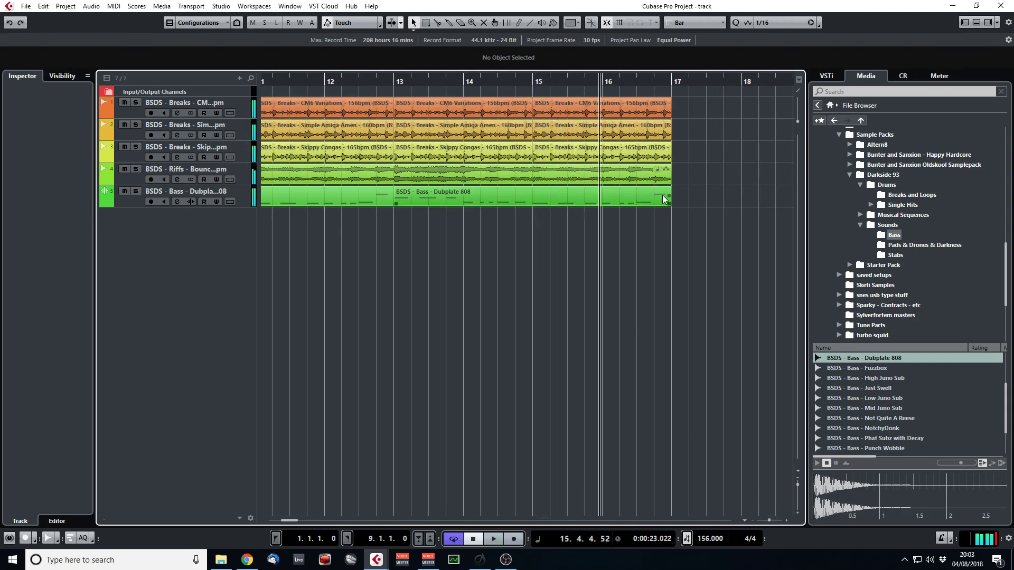
Trim all three break tracks to end at bar 16 and extend the riff to bar 18.
left_click_drag(692, 155, 607, 126)
key("space")
left_click_drag(671, 182, 728, 188)
key("space")
Play the ending from bar 15, then set the left locator to bar 17 and the right locator to bar 19.
left_click_drag(585, 82, 533, 83)
key("space")
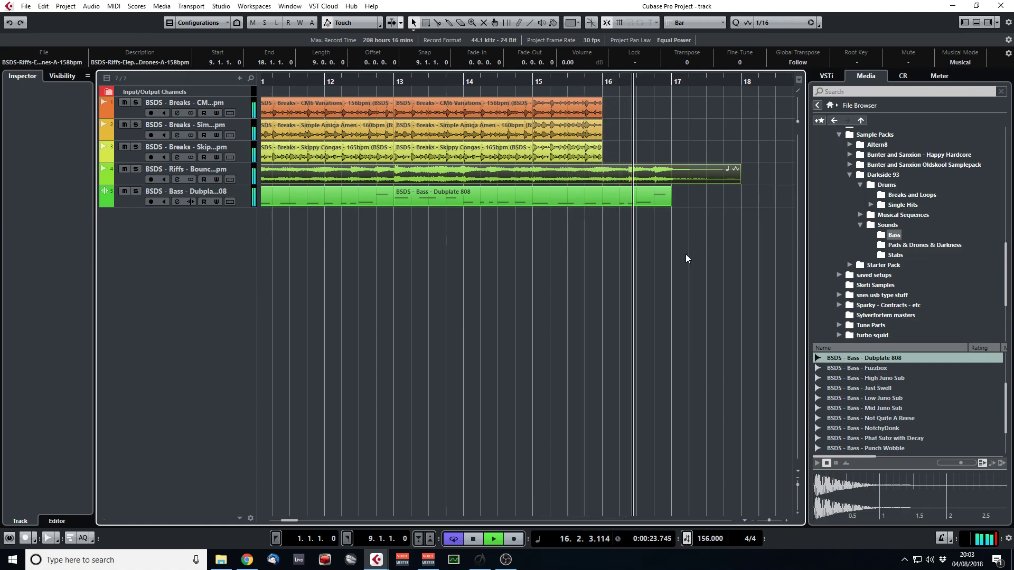
left_click(676, 83, "ctrl")
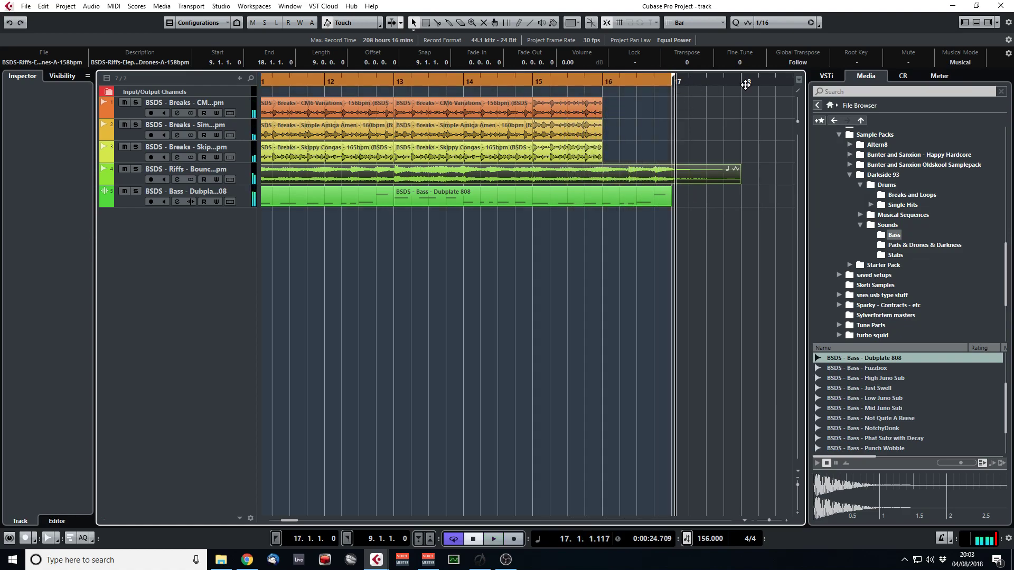
left_click(774, 84, "alt")
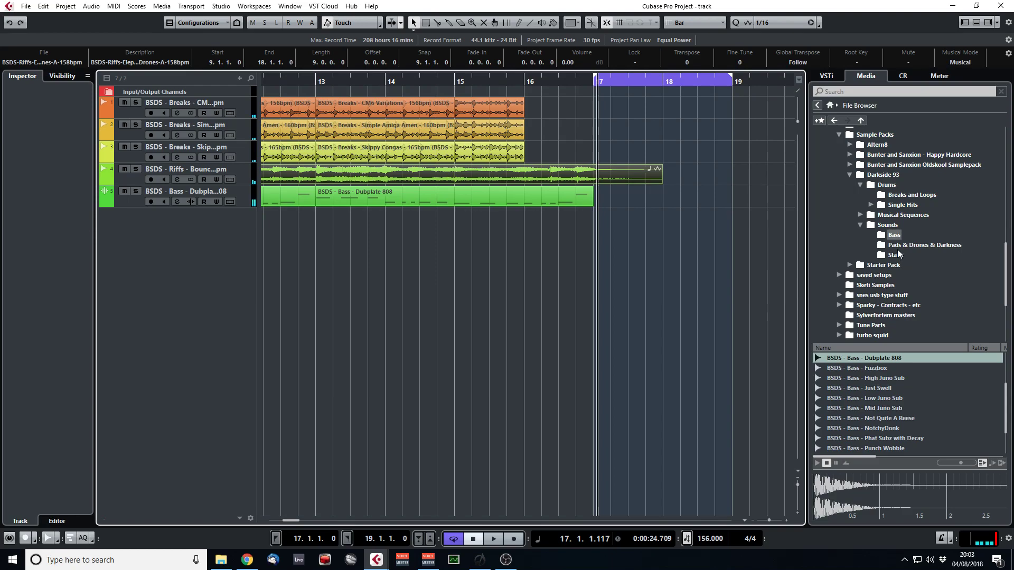
Audition the samples in the Stabs folder, from 99ish through Dark Genesis.
left_click(896, 255)
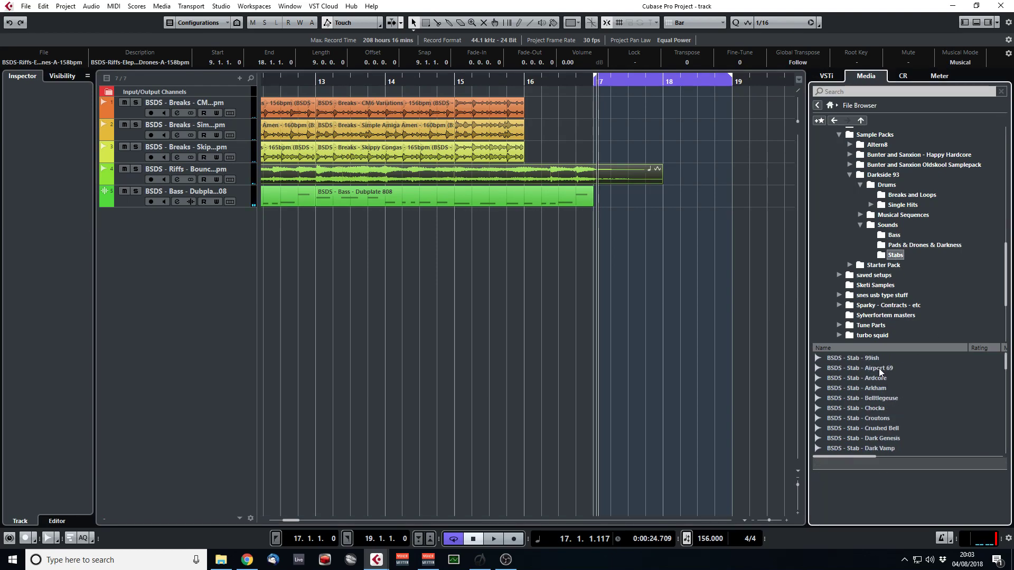
left_click(872, 387)
left_click(876, 379)
left_click(875, 368)
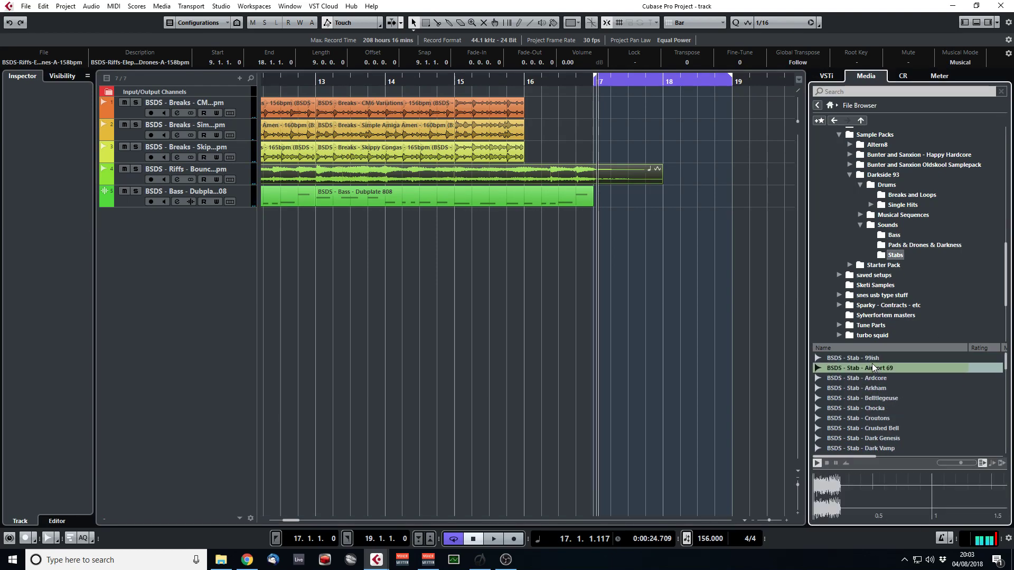
left_click(870, 359)
left_click(872, 393)
key("Down")
key("Down")
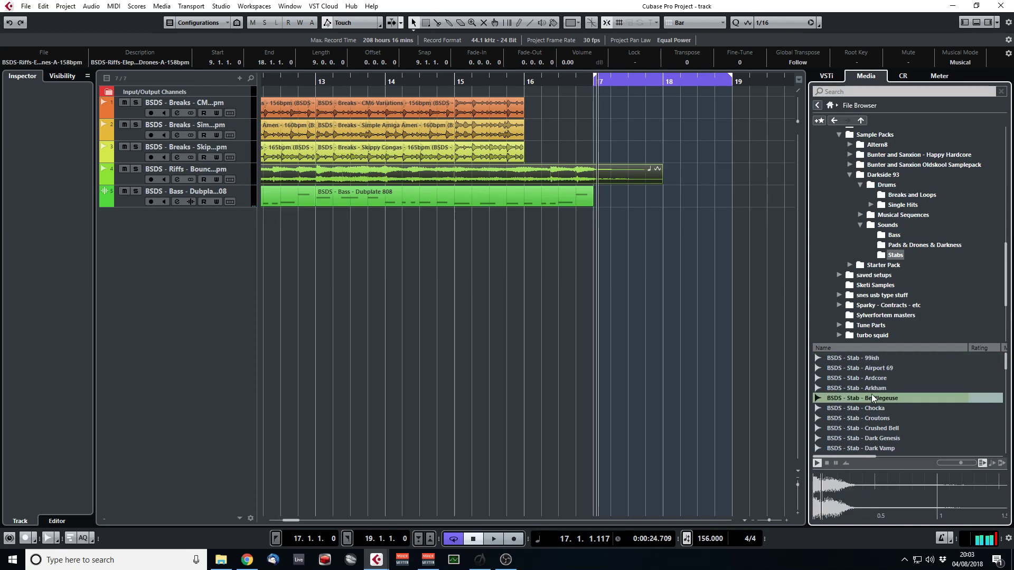
key("Down")
key("Down")
key("Down")
key("Down")
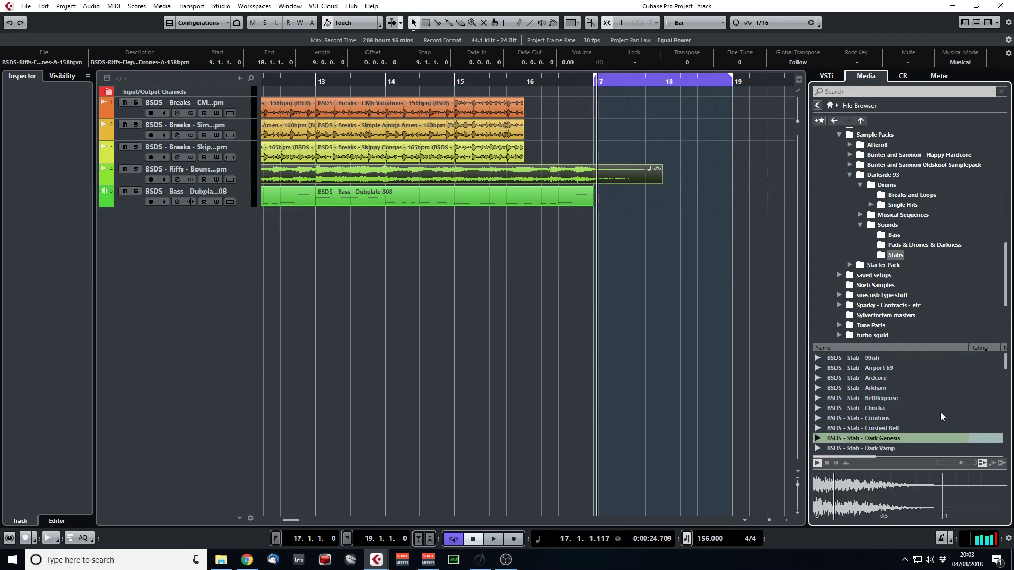
key("Up")
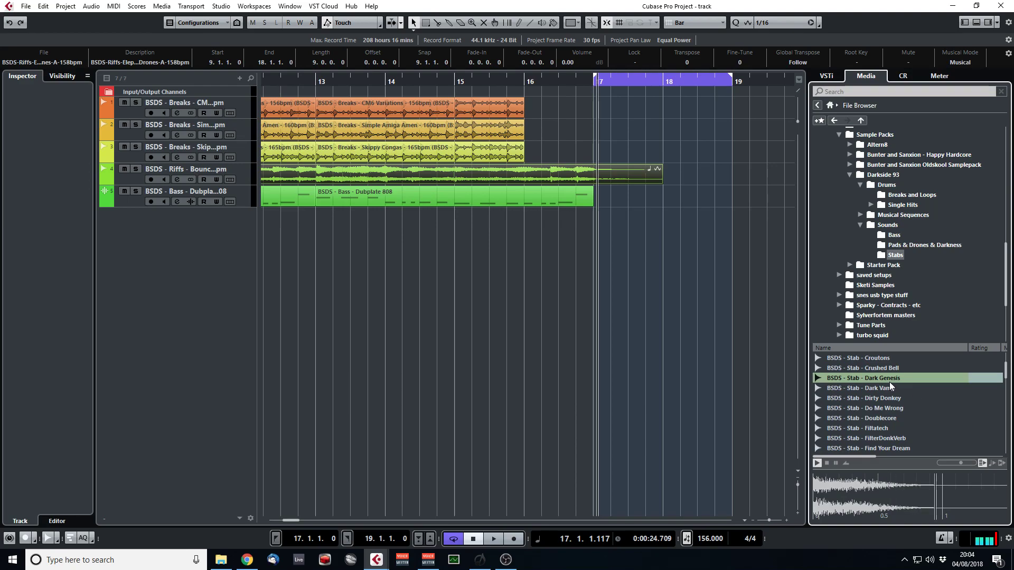
Create a sampler track from the Dark Genesis stab and close its sampler controls.
right_click(876, 375)
left_click(926, 386)
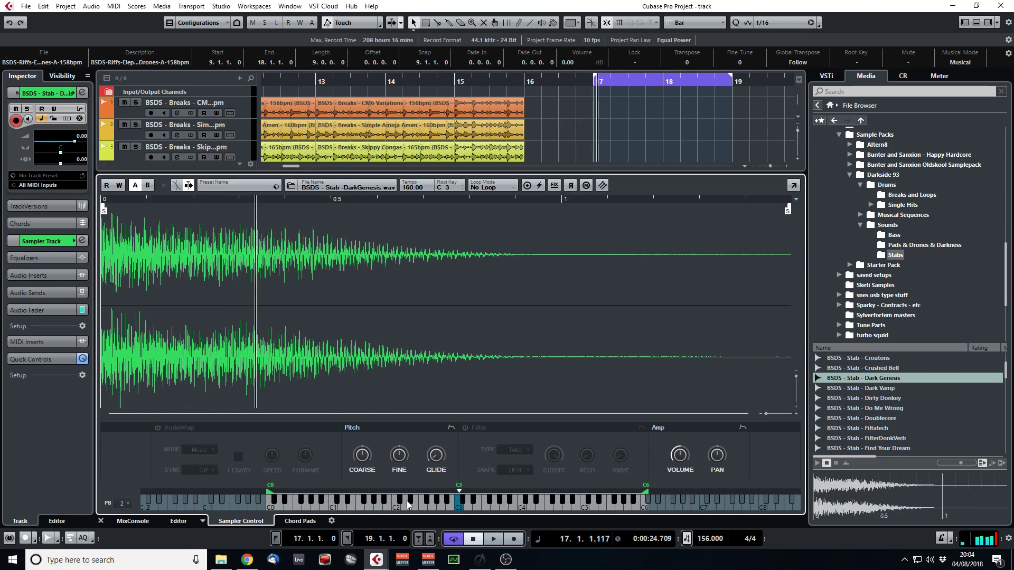
left_click(100, 521)
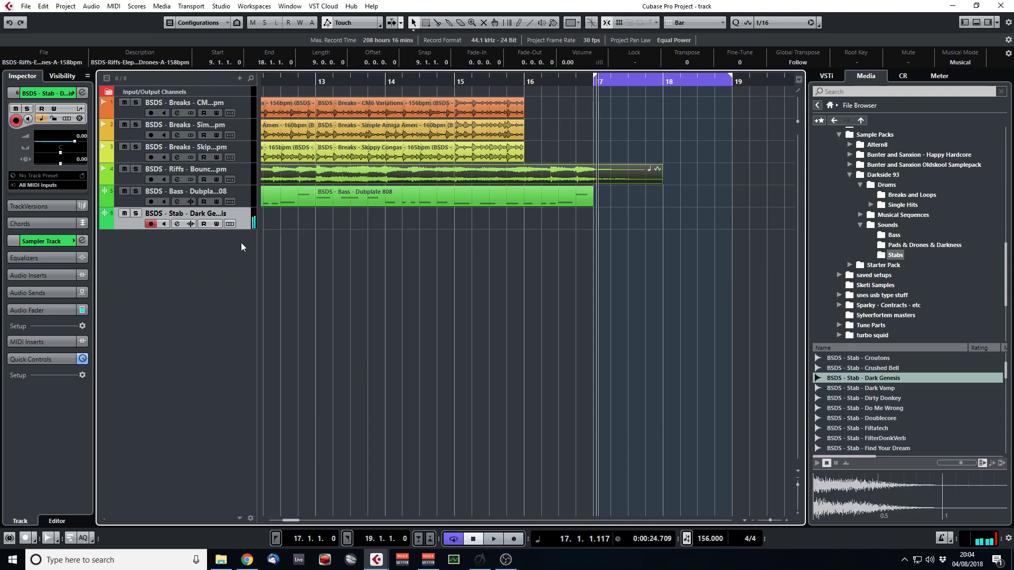
Insert PingPongDelay on the Dark Genesis track with a 1/8 delay, lo filter at 373.9 and mix at 20.5.
left_click(82, 93)
left_click(356, 245)
type("ping")
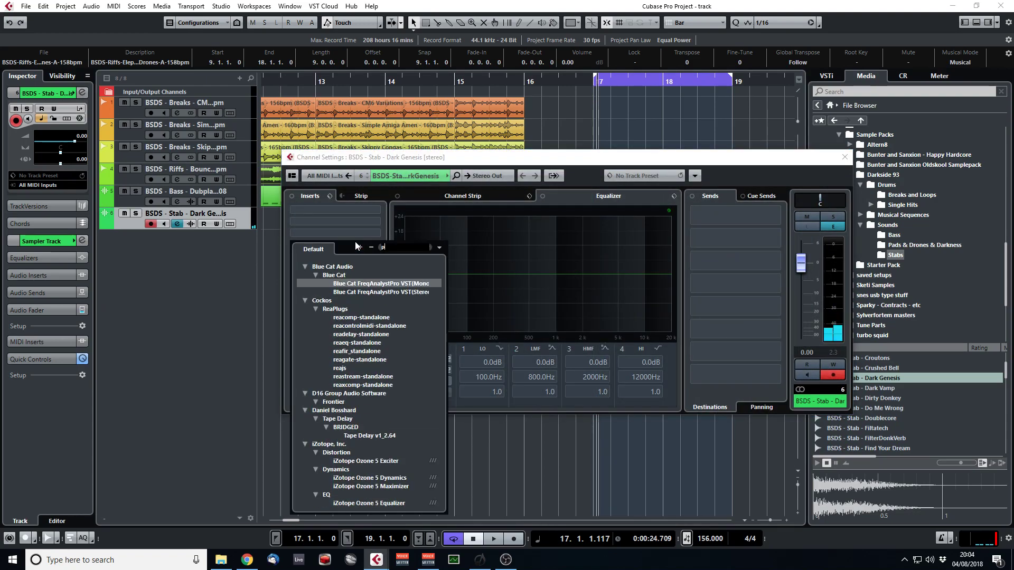
left_click(359, 286)
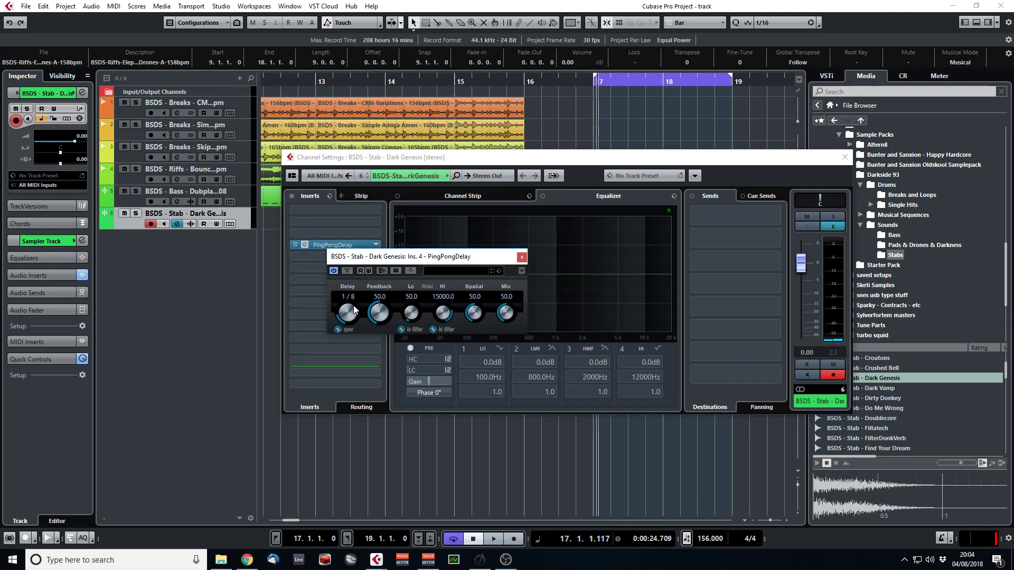
left_click_drag(413, 316, 388, 294)
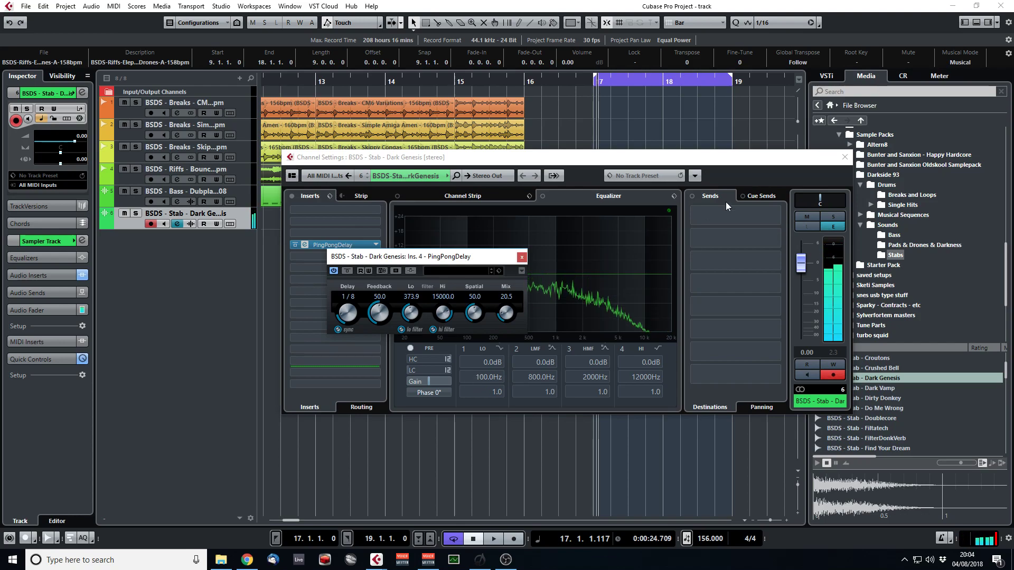
left_click(846, 157)
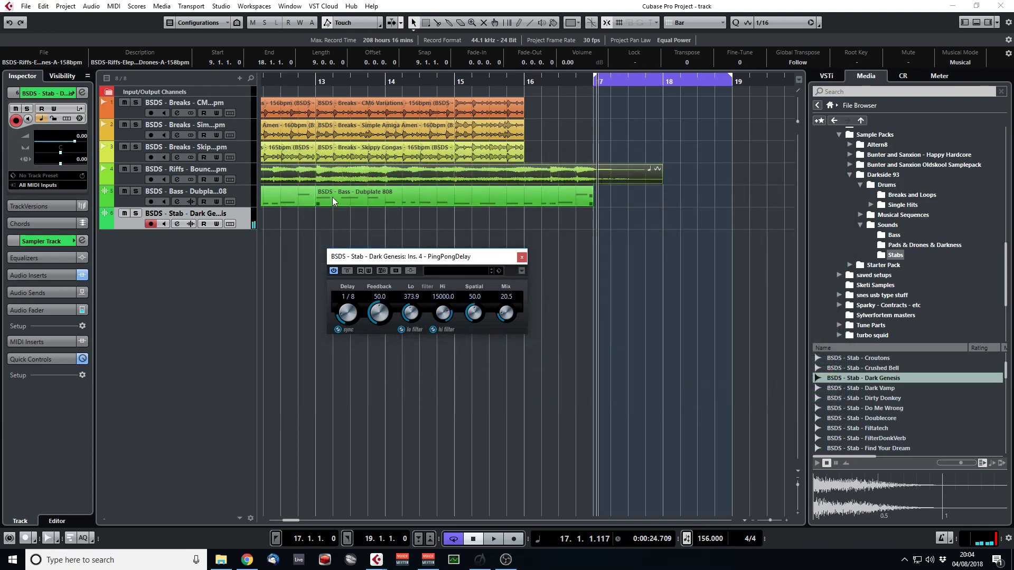
left_click(521, 257)
Turn off cycle playback and record a stab melody on the Dark Genesis track, starting from bar 13.
key("slash")
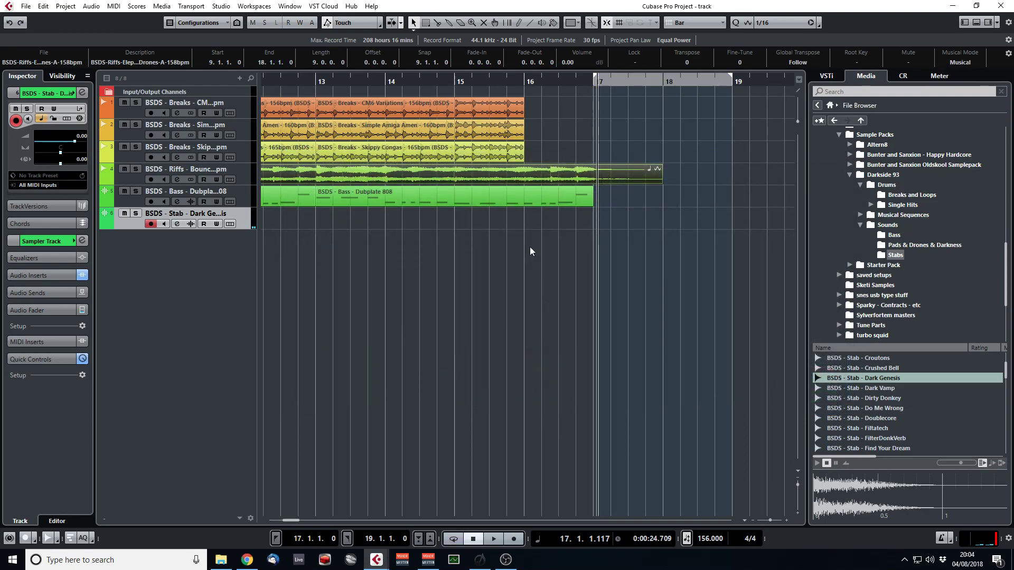
left_click(524, 81)
key("space")
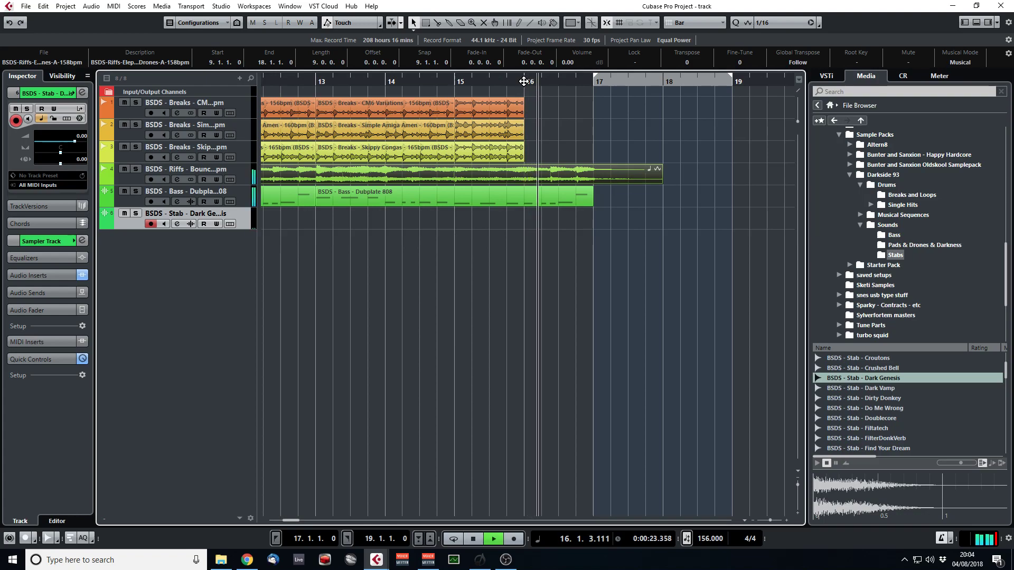
key("space")
left_click_drag(563, 82, 316, 71)
key("space")
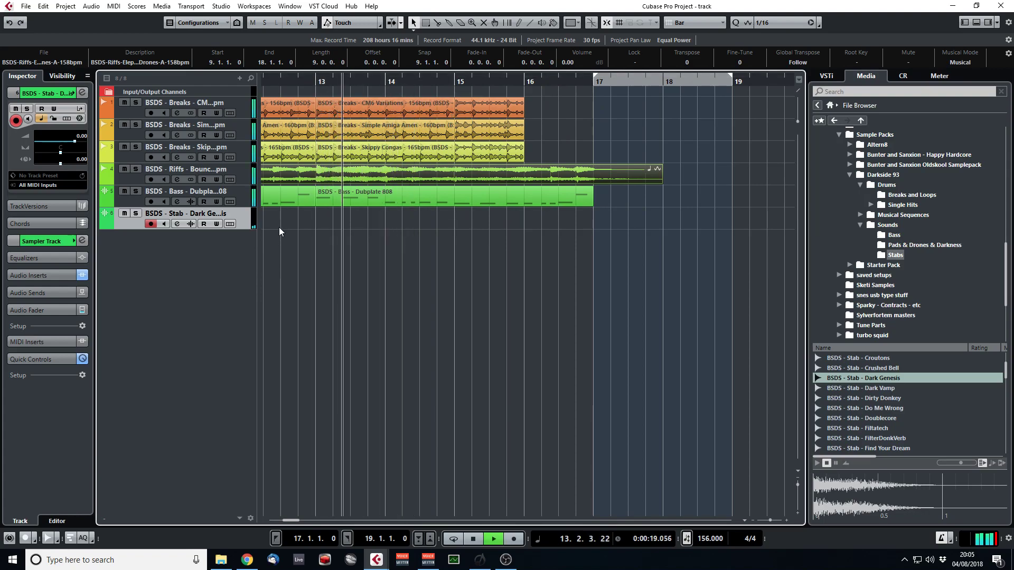
key("KP_Multiply")
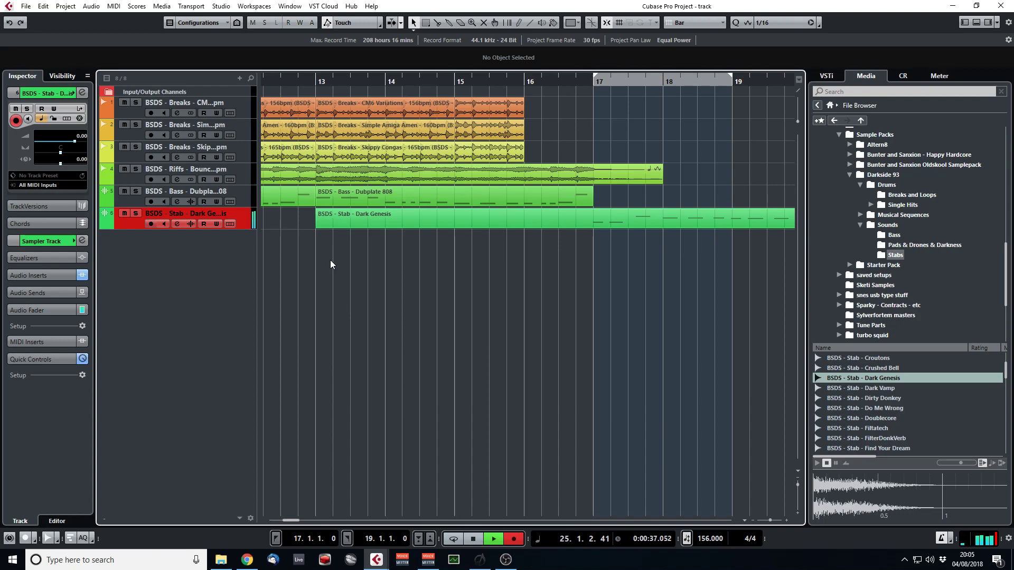
key("space")
Open the recorded stab part, quantize all its notes to 1/16 and close the editor.
left_click_drag(774, 516, 766, 510)
double_click(442, 217)
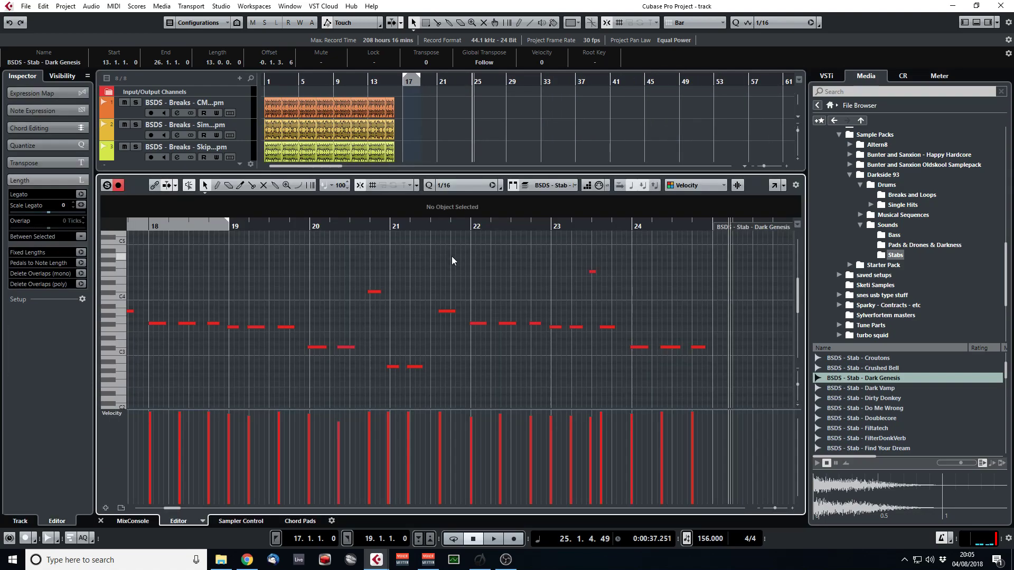
key("ctrl+a")
key("space")
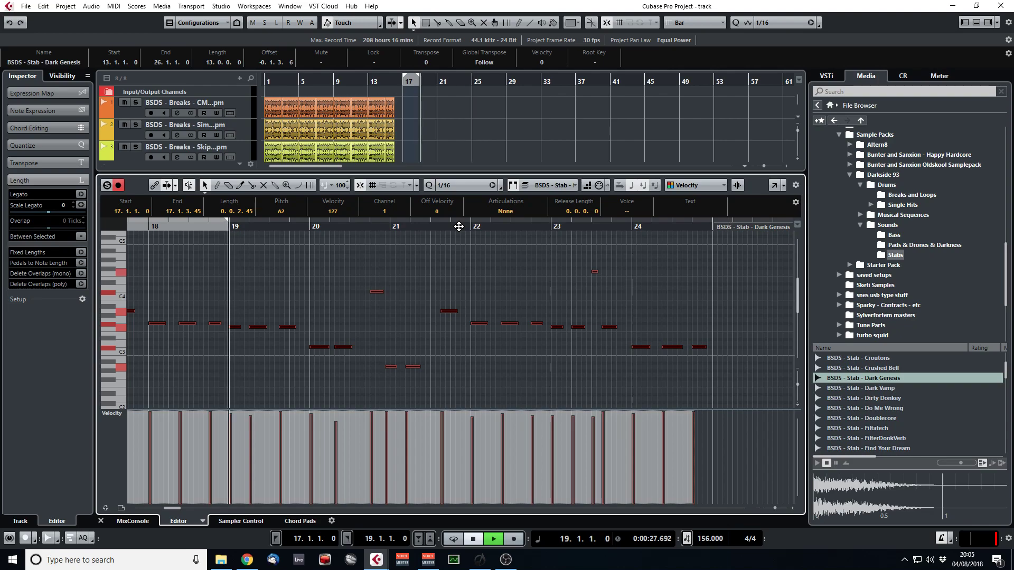
key("space")
left_click(101, 521)
Set the right locator to bar 25 and trim the stab part to bars 17 through 25 by splitting and deleting both ends.
left_click(385, 84)
key("space")
left_click(469, 80, "alt")
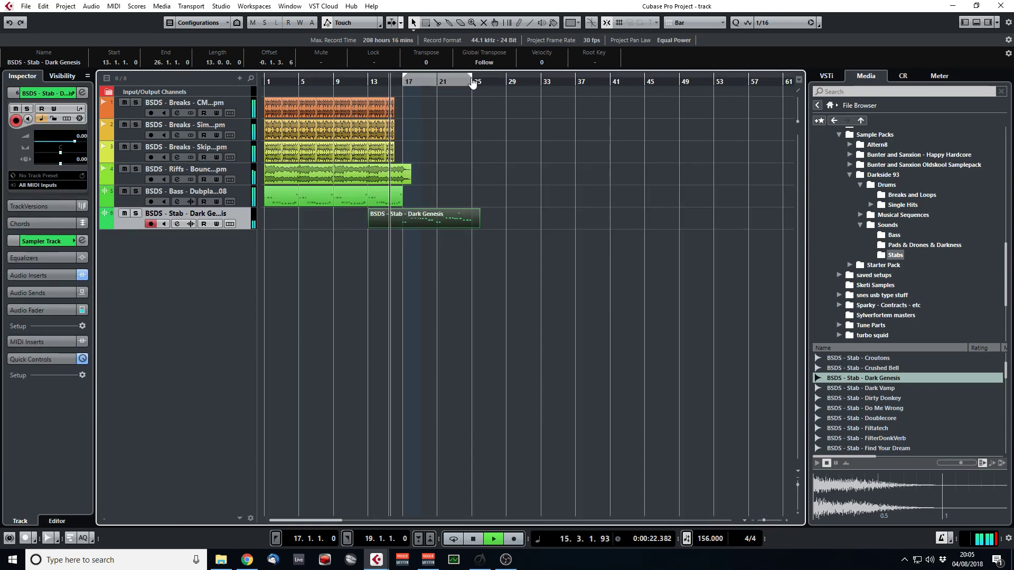
left_click(408, 216, "alt")
left_click(388, 219)
key("Delete")
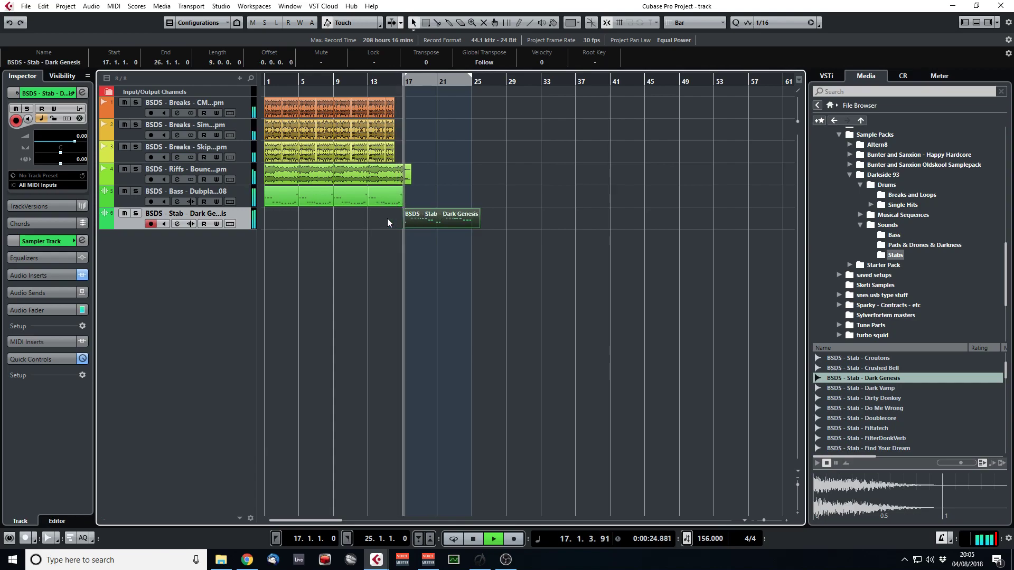
left_click(500, 246)
left_click(477, 223, "alt")
left_click(477, 223)
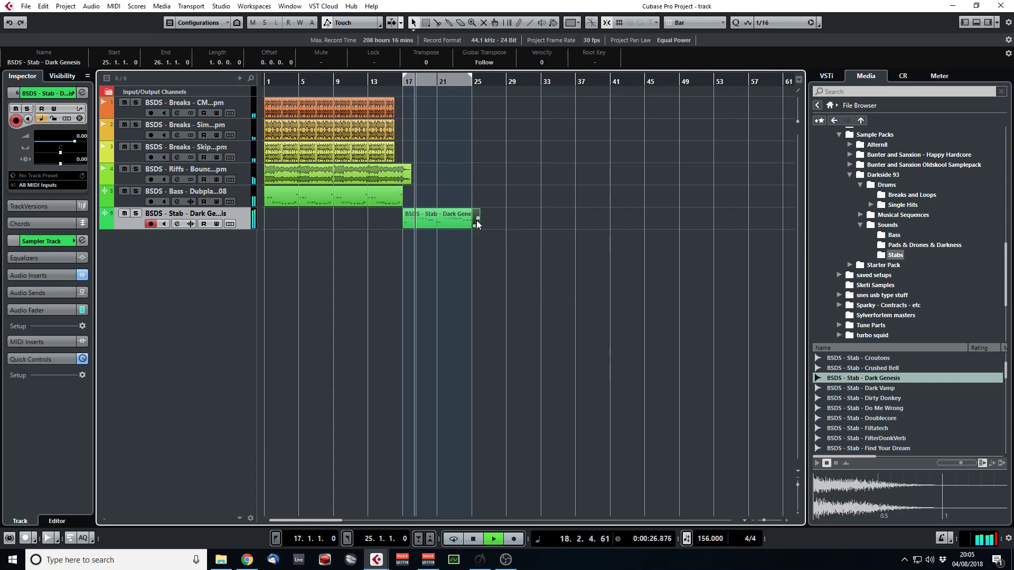
key("Delete")
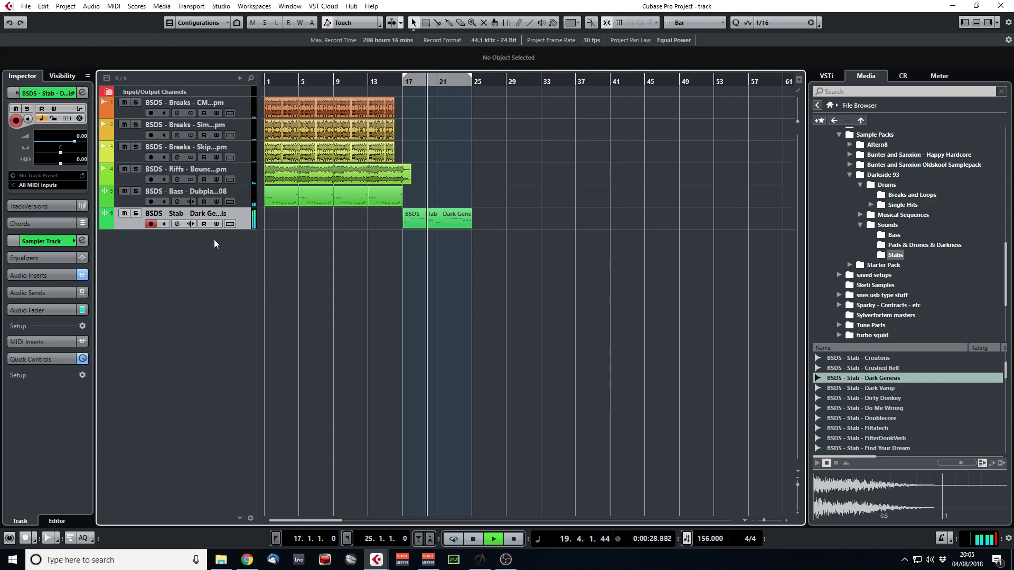
Open the stab part and shorten bar 20's second C#3 note so it starts at 20.2.3.
left_click_drag(416, 81, 416, 97)
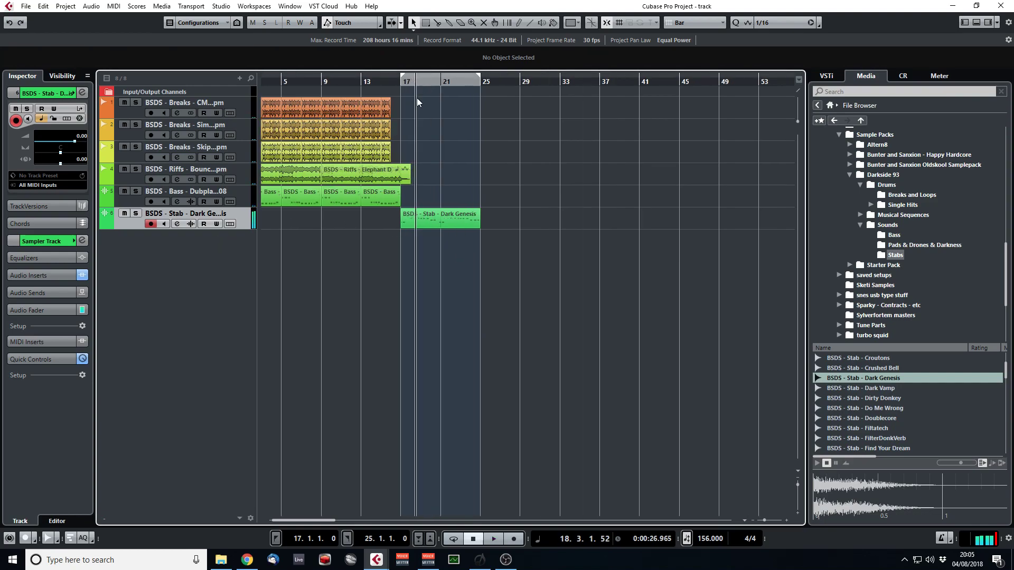
double_click(438, 219)
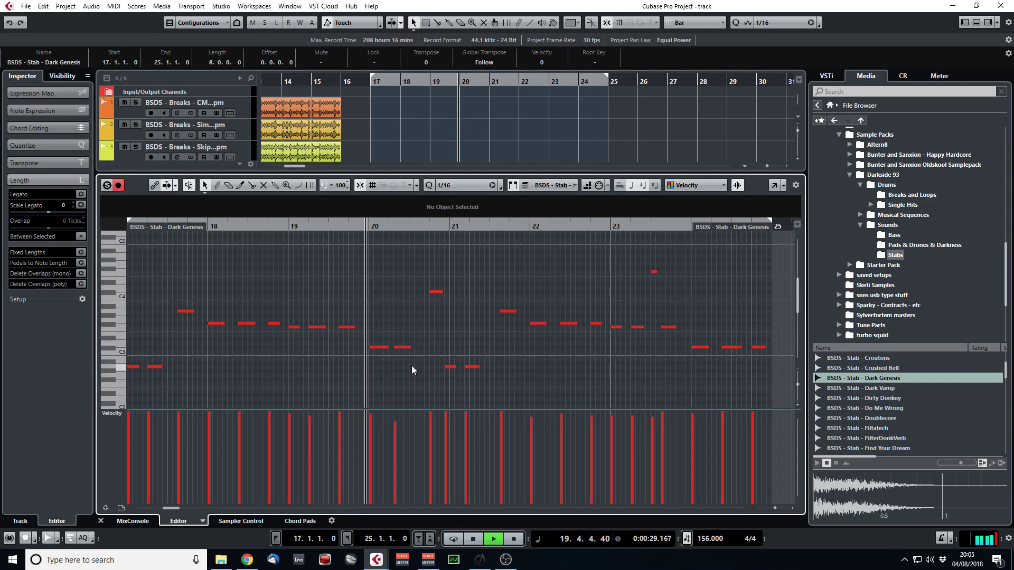
left_click_drag(360, 233, 423, 338)
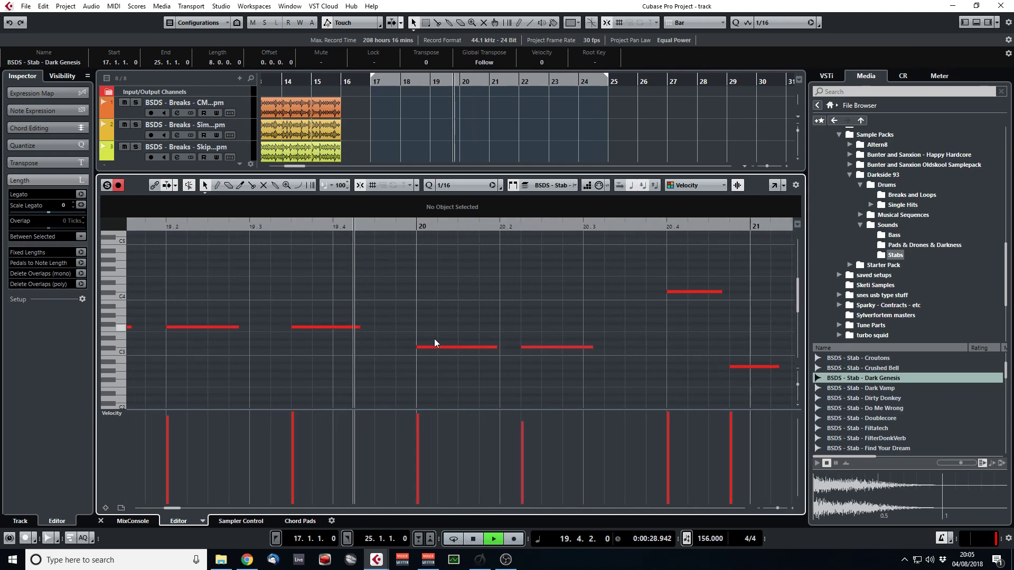
left_click_drag(528, 348, 542, 347)
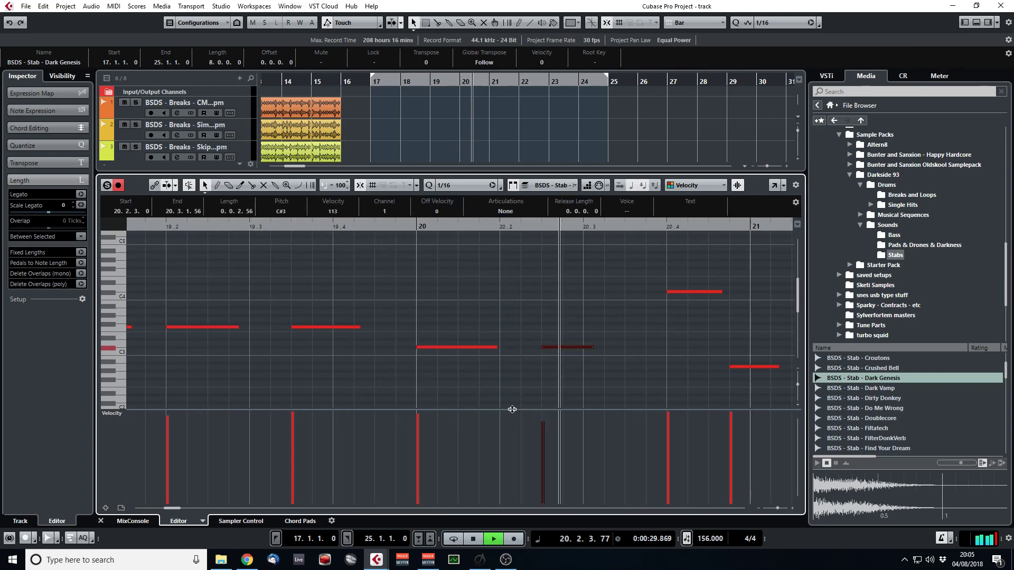
Reposition the two A2 stab notes to start at 21.1.1 and 21.2.1, then play the part from bar 21.
left_click_drag(197, 367, 303, 368)
left_click(217, 226)
key("space")
key("space")
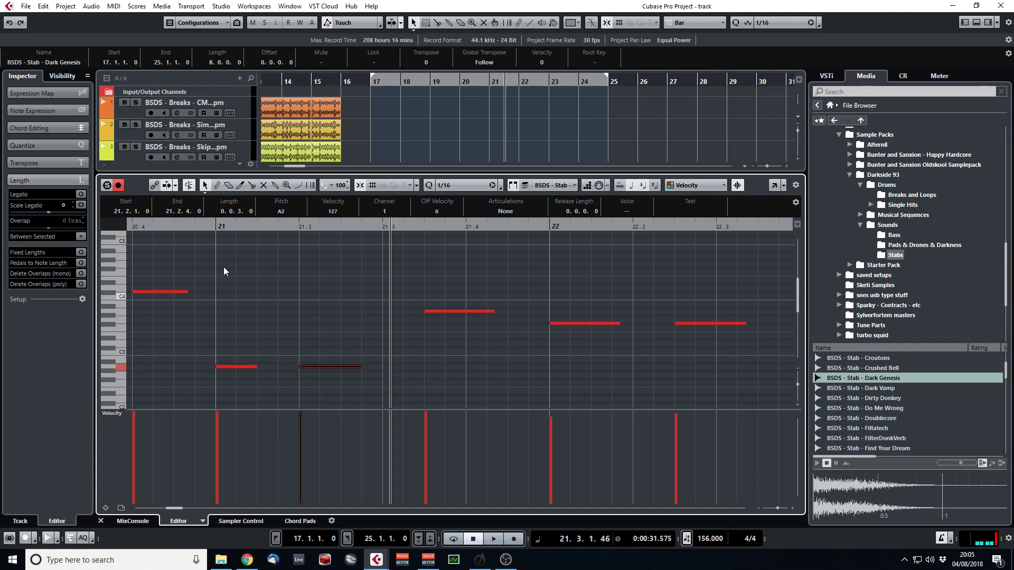
left_click(211, 226)
key("space")
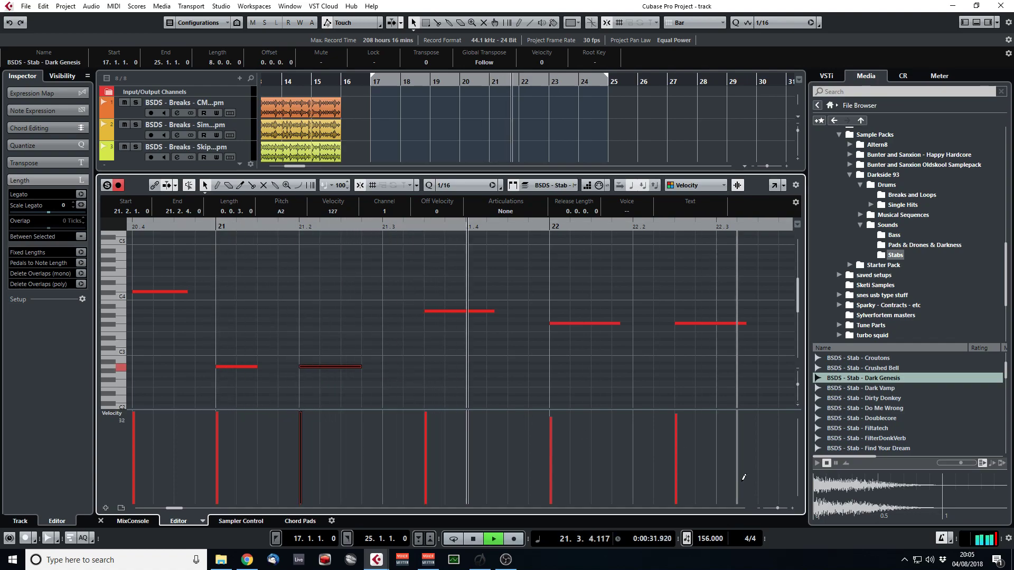
left_click_drag(777, 508, 775, 507)
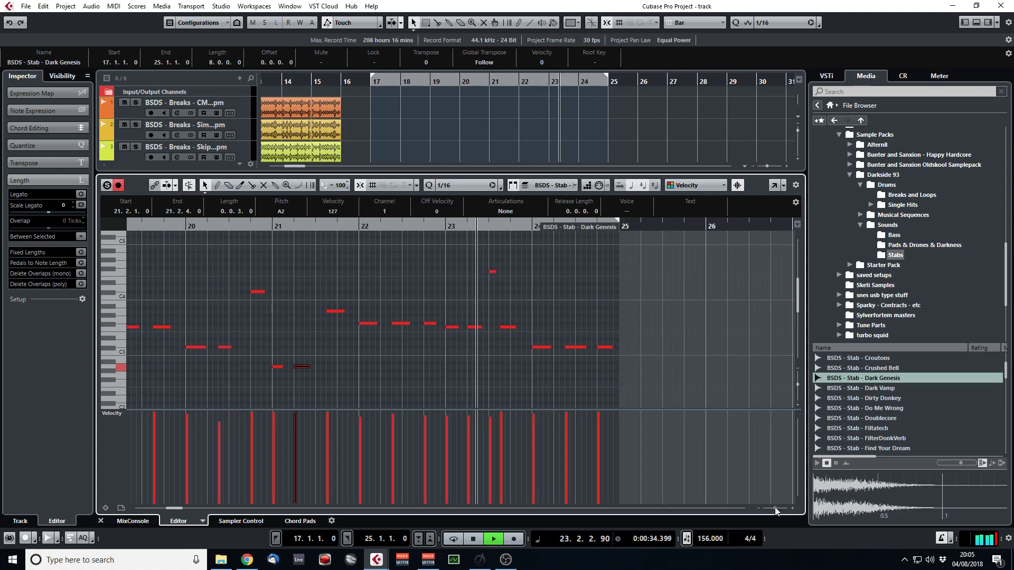
Close the note editor, stop playback and lower the Dark Genesis stab track's volume to -0.93.
left_click(101, 521)
key("space")
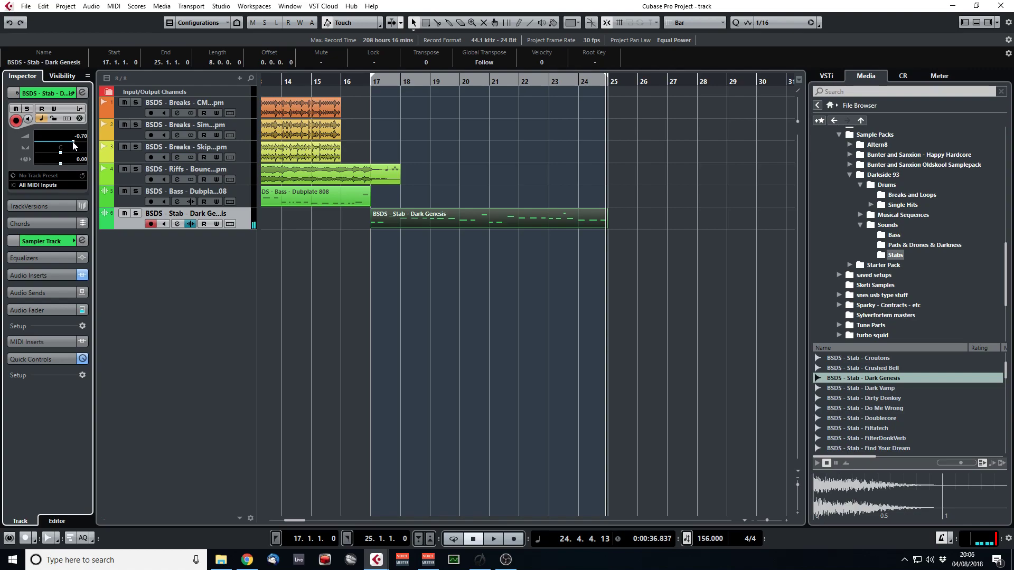
left_click_drag(306, 83, 62, 63)
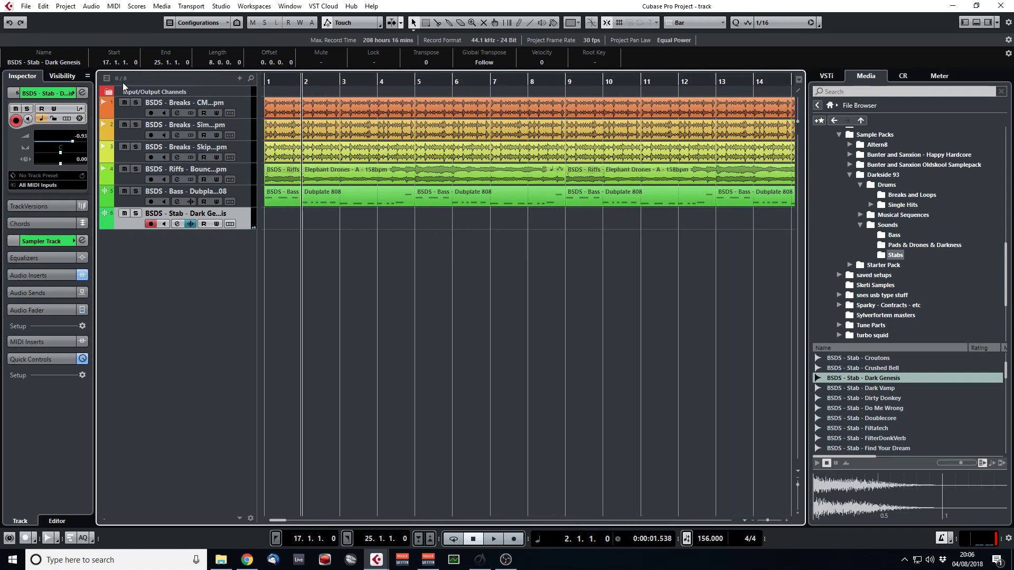
Set the locators to bars 17 through 25 and play the arrangement from bar 1.
left_click(270, 84, "ctrl")
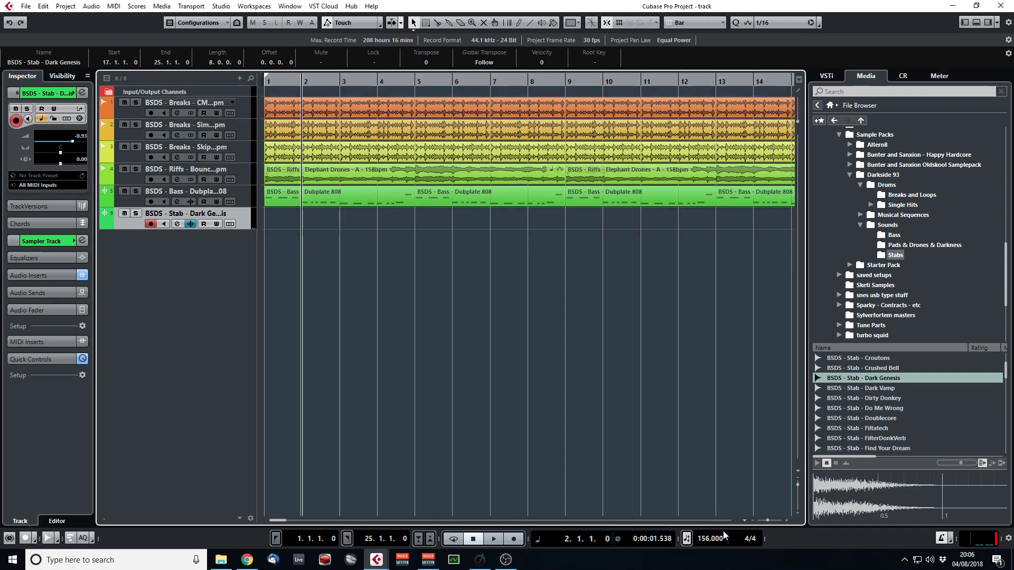
left_click_drag(770, 521, 767, 520)
left_click(393, 150)
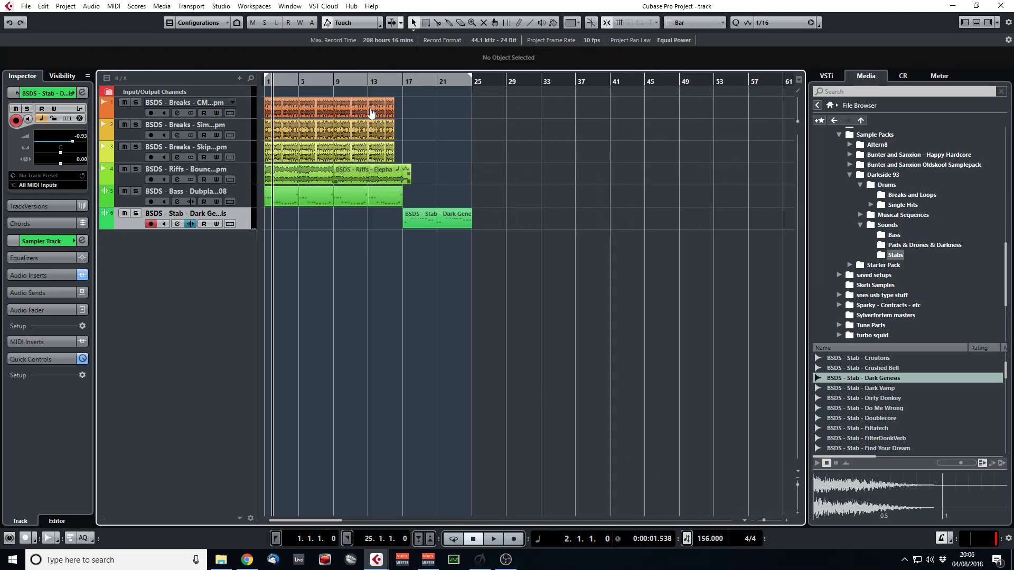
left_click_drag(306, 81, 241, 82)
left_click_drag(469, 77, 523, 79)
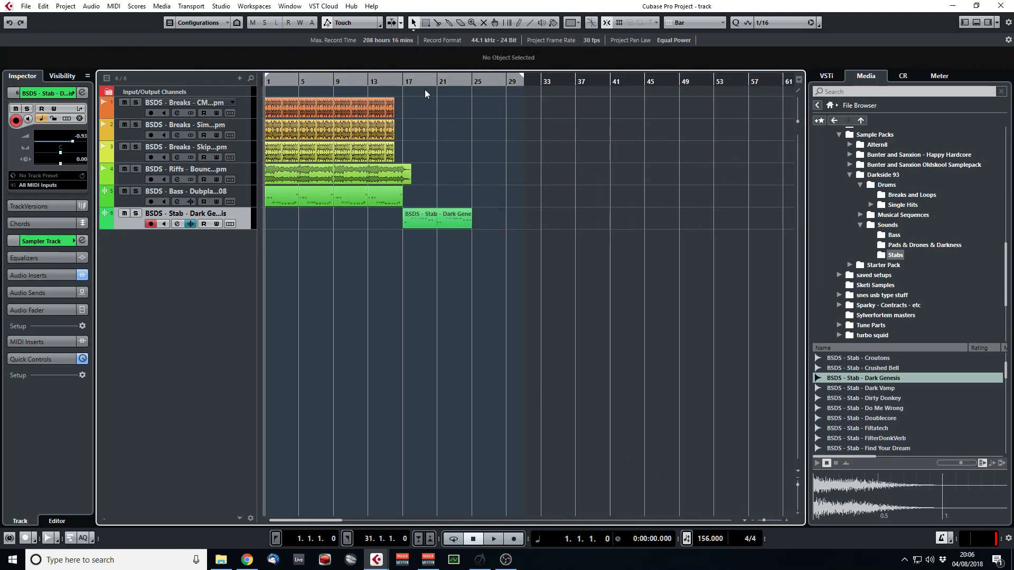
left_click(400, 84, "ctrl")
left_click(475, 86, "alt")
key("KP_1")
left_click(276, 81)
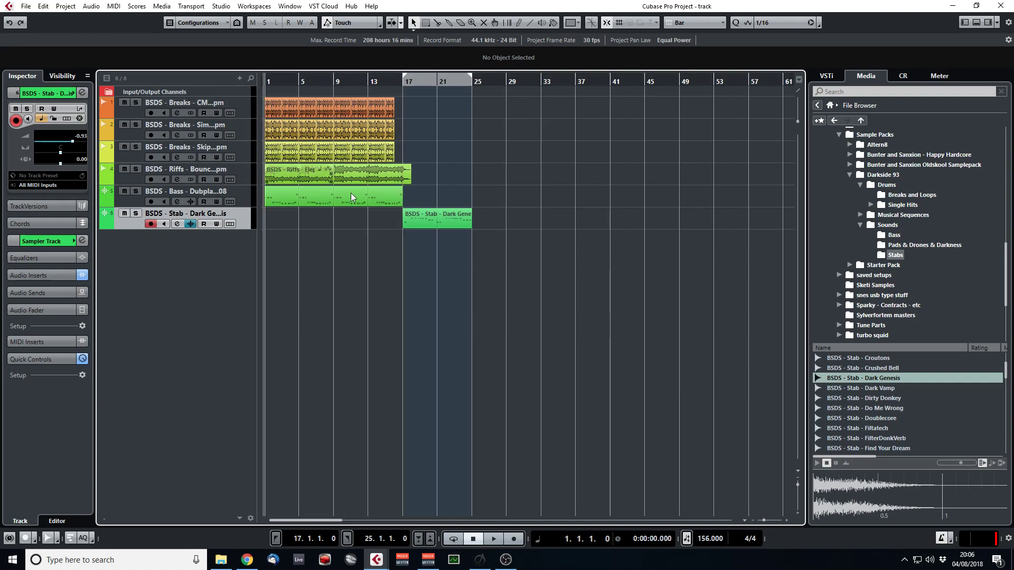
key("space")
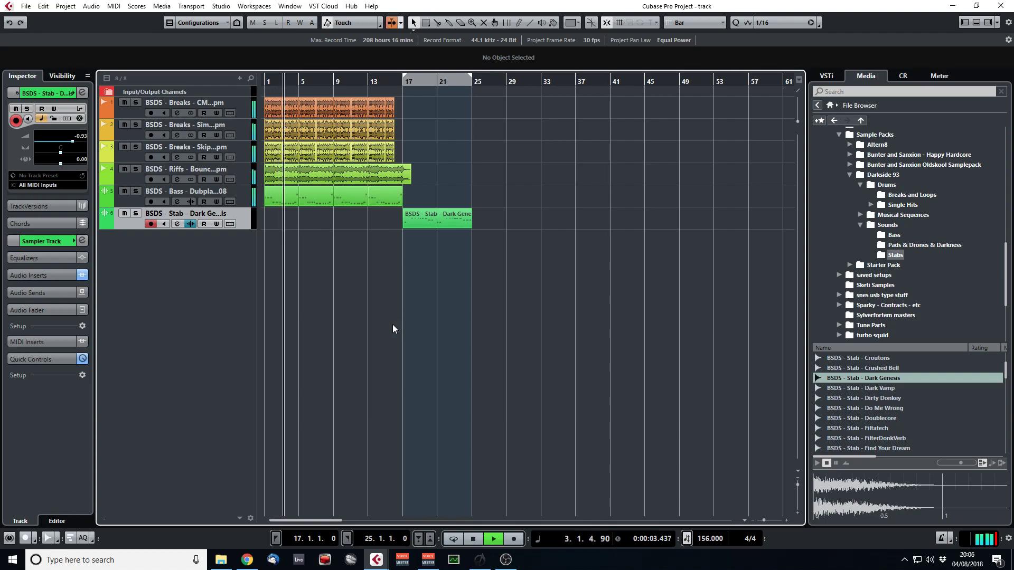
Mute the second and third breaks tracks, and individually mute the third track's four events covering bars 1 to 8.
left_click(124, 146)
left_click(124, 125)
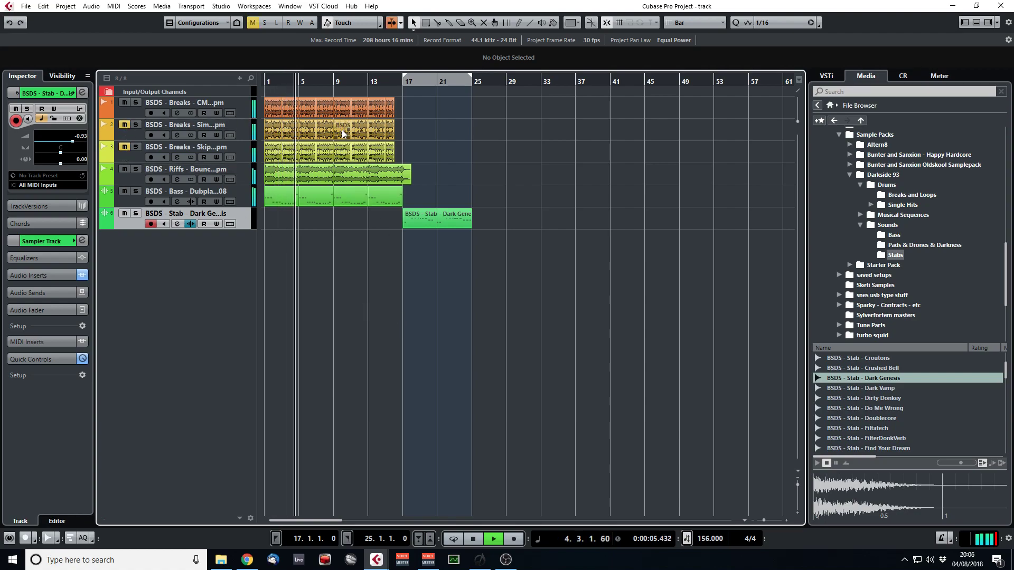
left_click(483, 22)
left_click(295, 173)
left_click(295, 173)
left_click(275, 153)
left_click(290, 151)
left_click(307, 152)
left_click(323, 150)
Individually mute the second breaks track's four events in bars 1 to 8, and unmute both breaks tracks themselves.
left_click(306, 129)
left_click(290, 129)
left_click(274, 129)
left_click(125, 148)
left_click(124, 125)
left_click(325, 129)
left_click(576, 200)
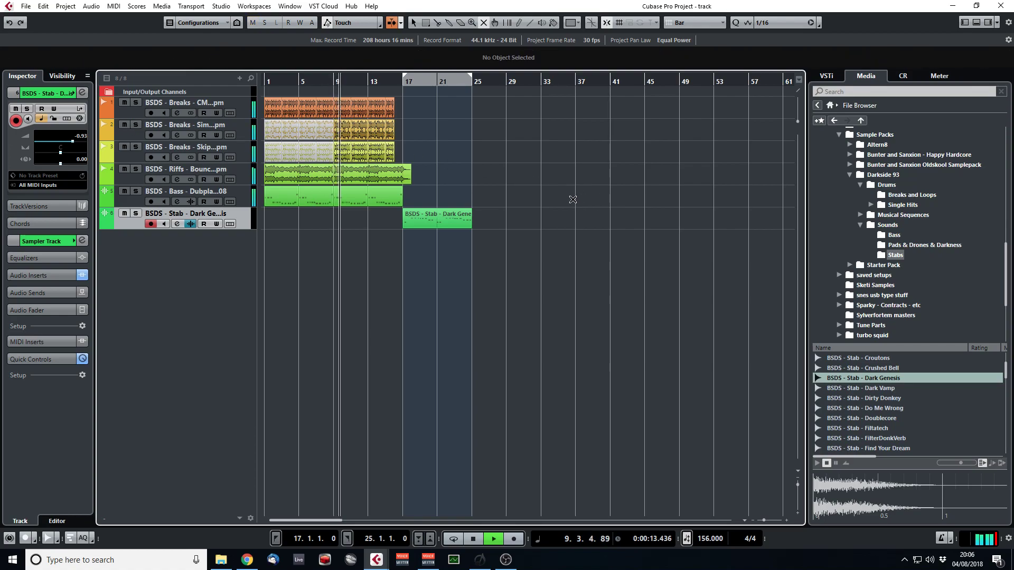
Return to the Object Selection tool and lower the third breaks track's volume to -0.47.
key("1")
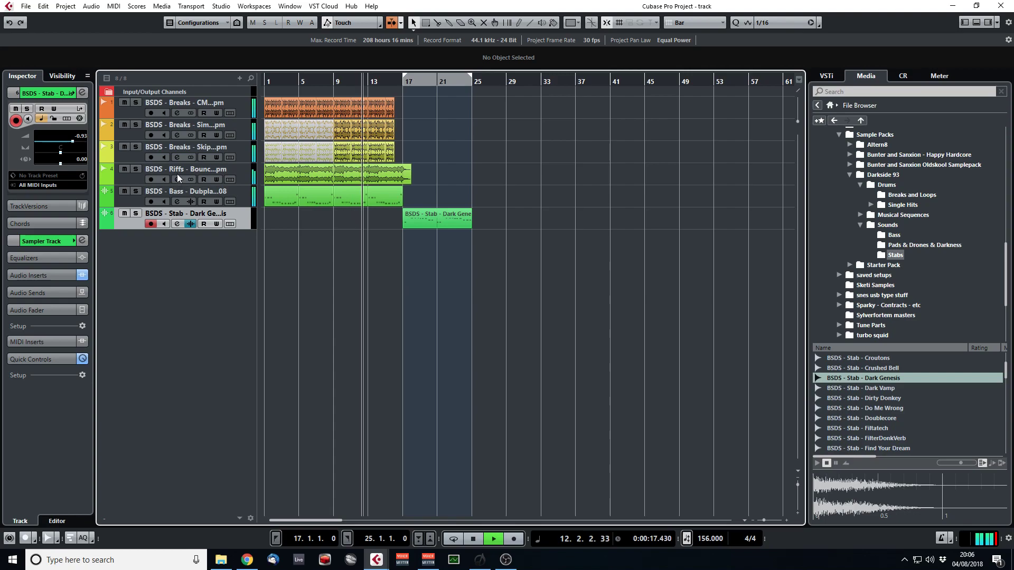
left_click(241, 158)
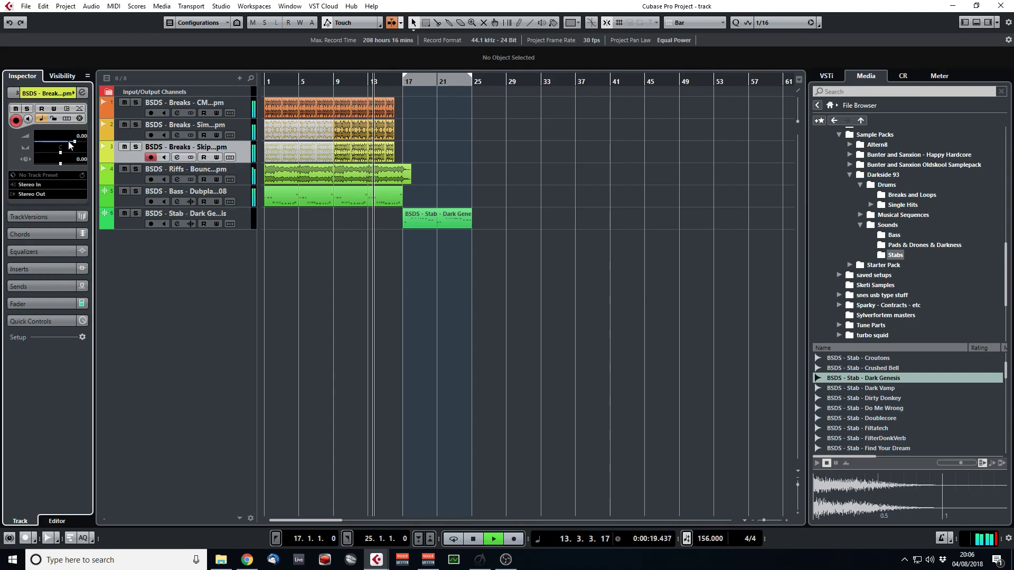
left_click_drag(75, 145, 73, 145)
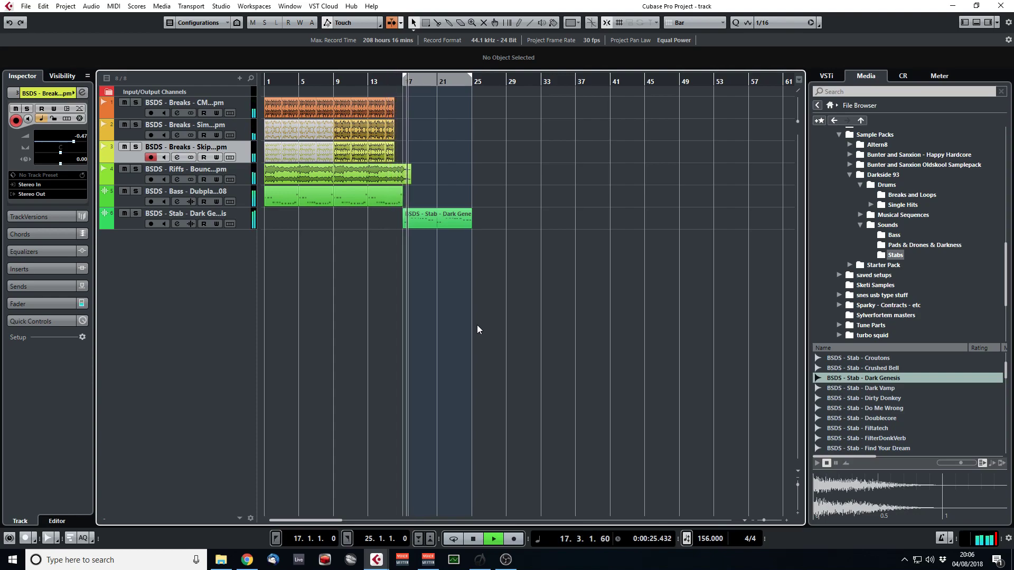
Copy the stab part and the three breaks to bar 25, with the third break entering at bar 21, and set the right locator to bar 33.
left_click_drag(427, 217, 498, 215)
left_click_drag(339, 158, 481, 111)
key("ctrl+d")
left_click(542, 80, "alt")
left_click(589, 148)
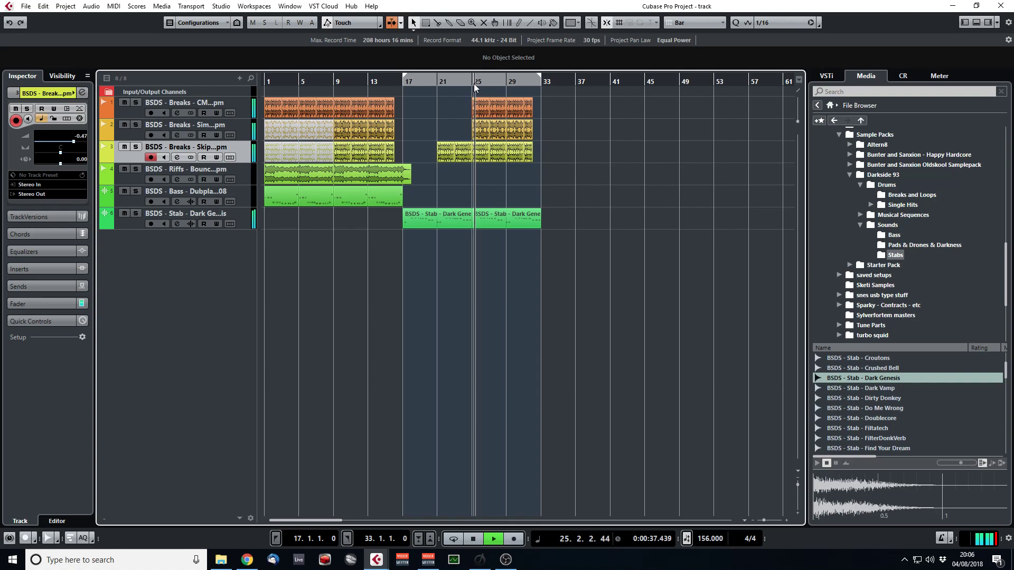
Try out the stab melody on the Dubplate 808 bass track at bar 25 and remove the copied part.
left_click_drag(499, 219, 497, 196)
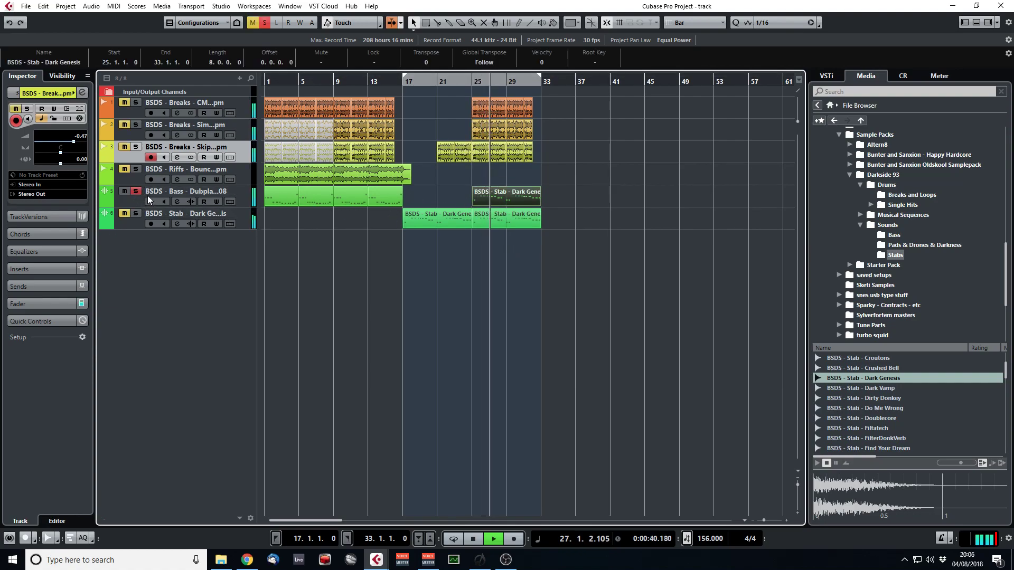
left_click(521, 317)
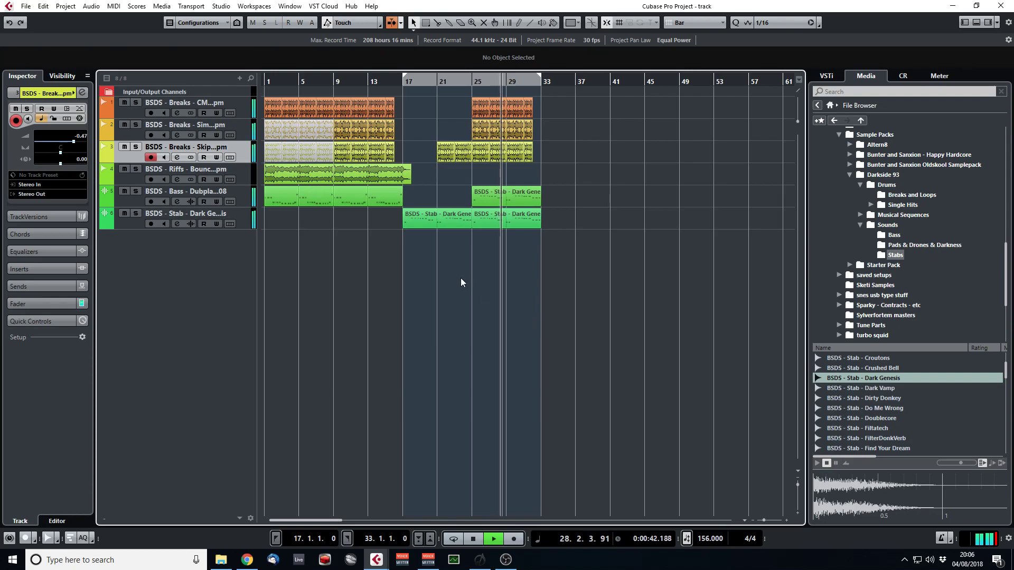
left_click(500, 199)
key("Delete")
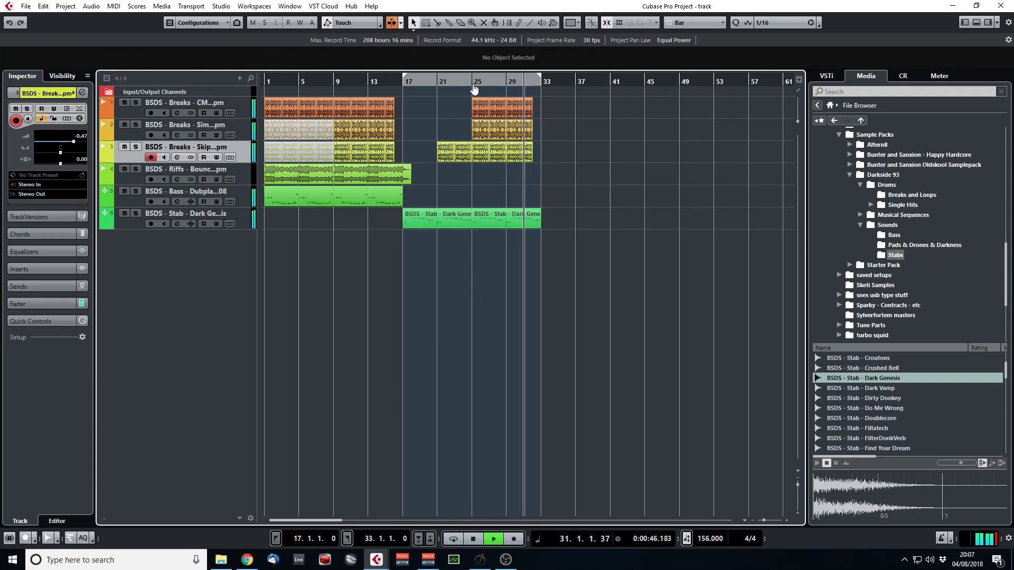
Cycle bars 25 through 33 and record a new bassline on the Dubplate 808 bass track.
left_click(471, 83, "ctrl")
key("KP_Divide")
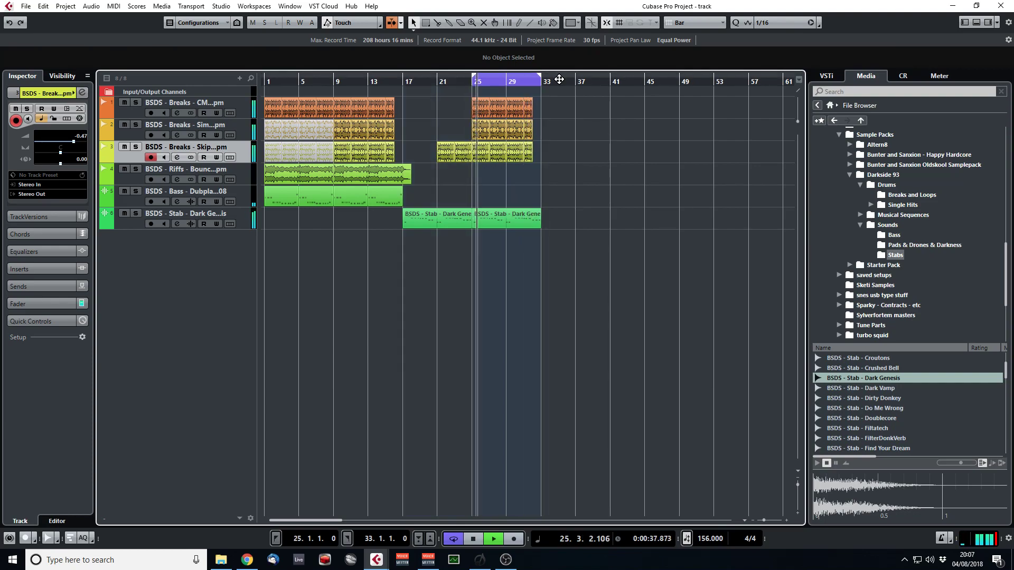
left_click(240, 199)
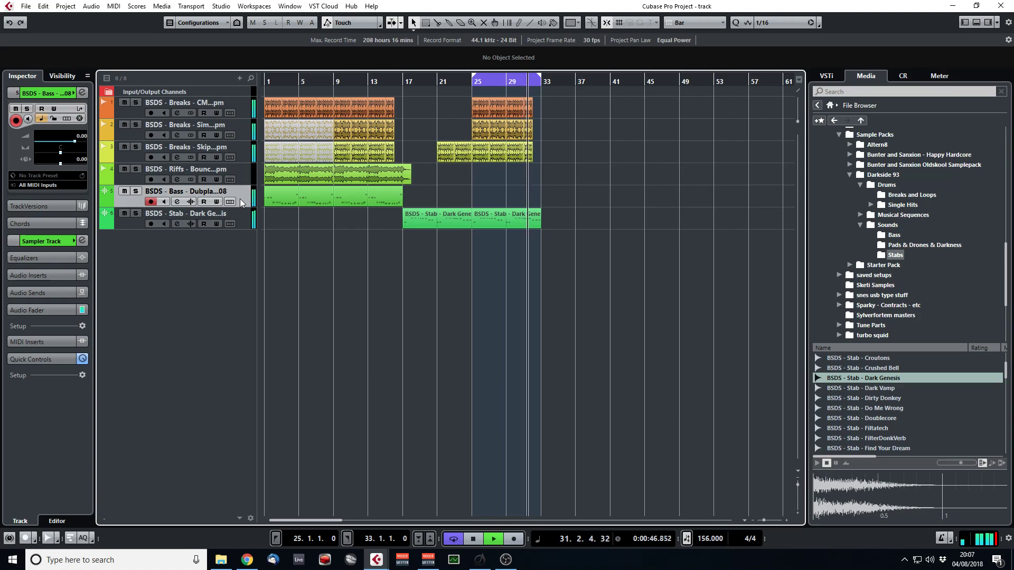
key("KP_Multiply")
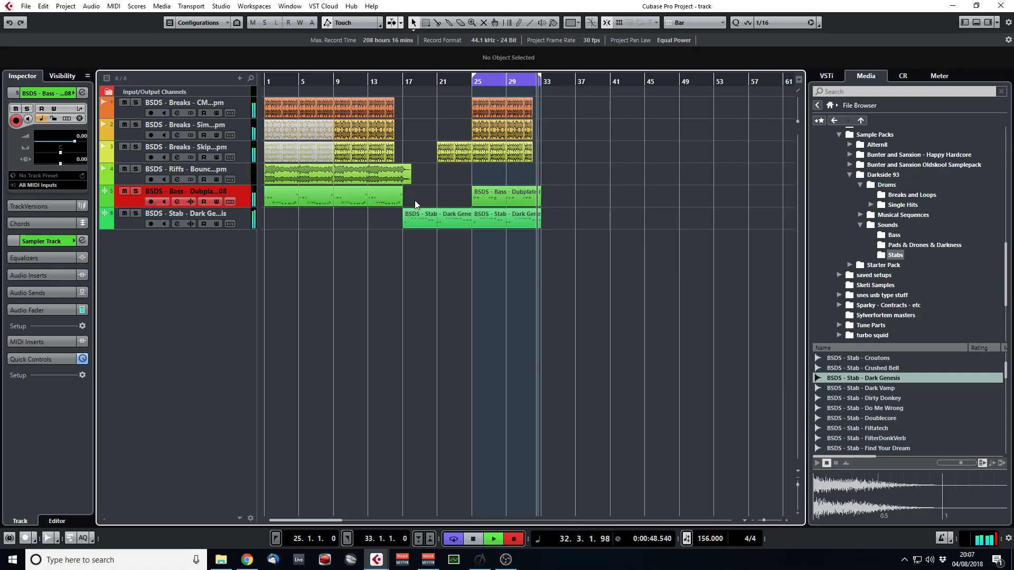
key("space")
Open the new bass part, delete the stray notes, quantize all remaining notes to 1/16 and close the editor.
double_click(501, 197)
left_click_drag(373, 338, 347, 327)
key("Delete")
key("ctrl+a")
key("q")
key("space")
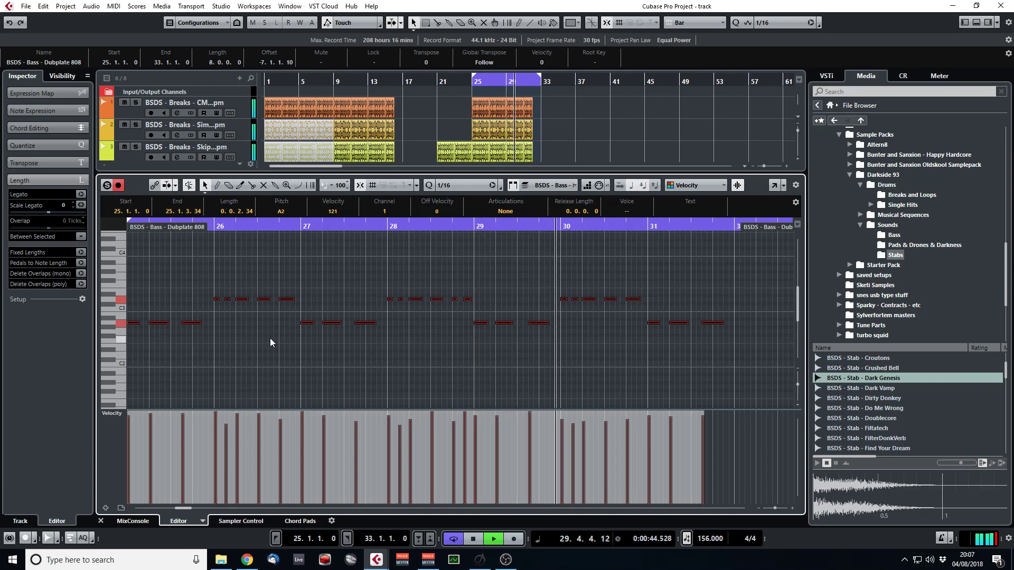
left_click(100, 521)
left_click(566, 361)
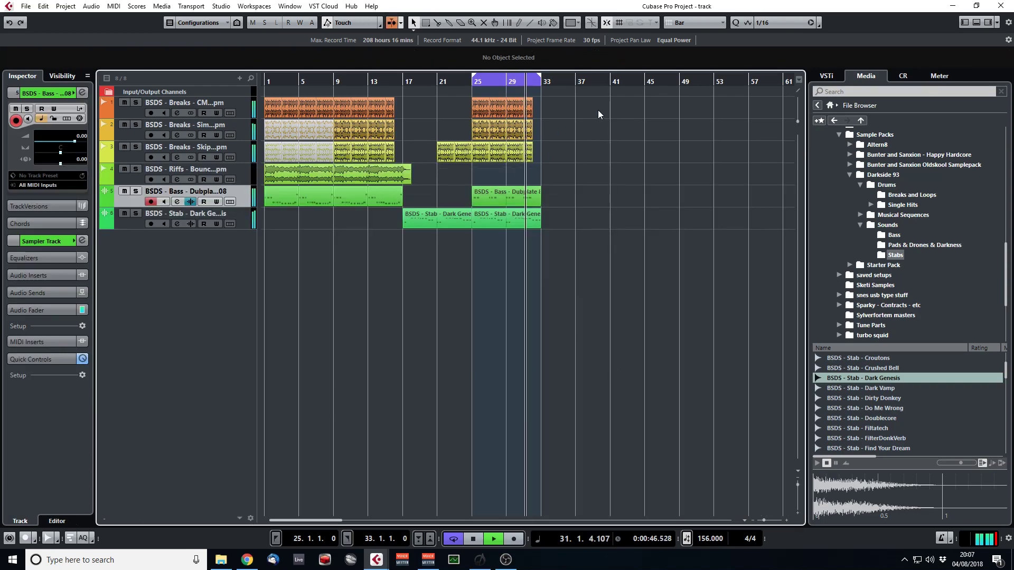
Stop playback and extend the cycle range to bars 1 through 37.
left_click(578, 82, "alt")
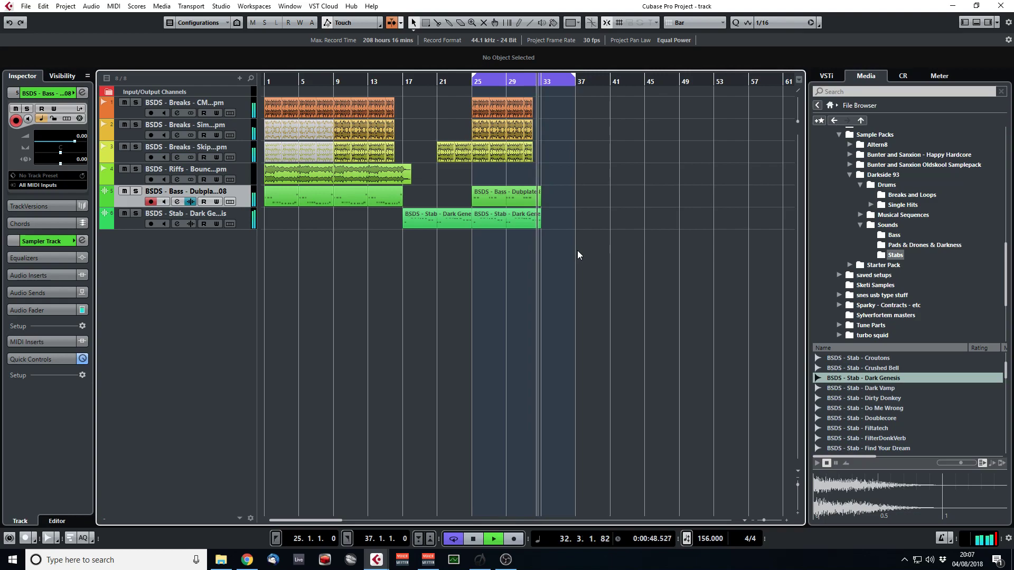
key("space")
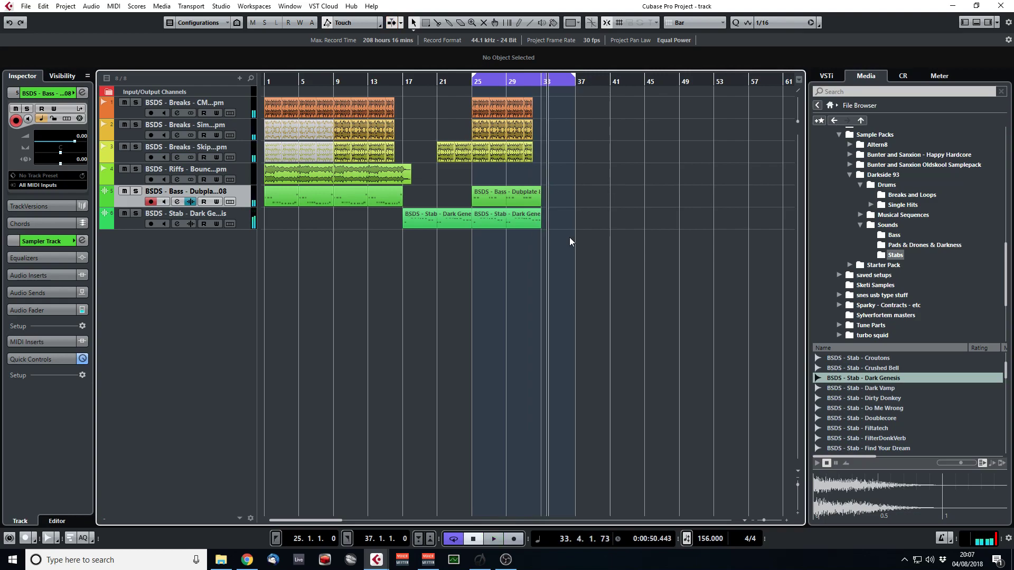
left_click(268, 83, "ctrl")
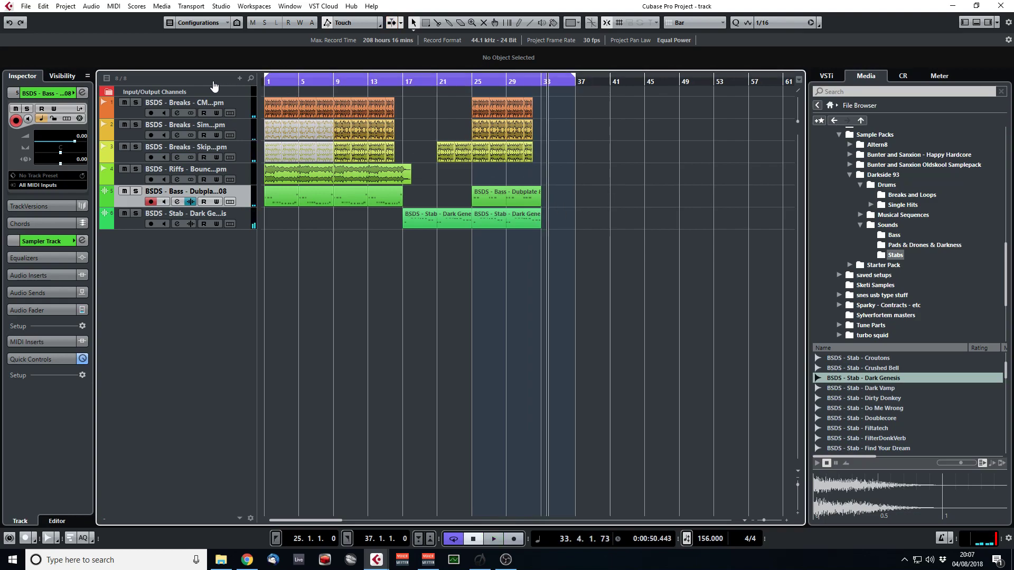
Collapse the Sounds folder and browse the end of the Darkside 93 Breaks and Loops sample list.
scroll(917, 259, "up", 2)
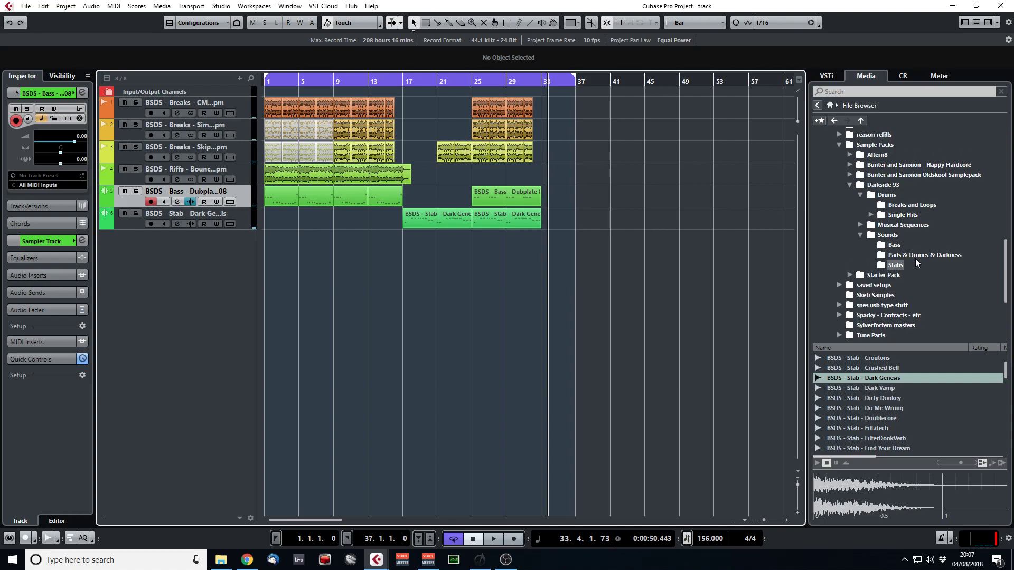
scroll(909, 248, "up", 1)
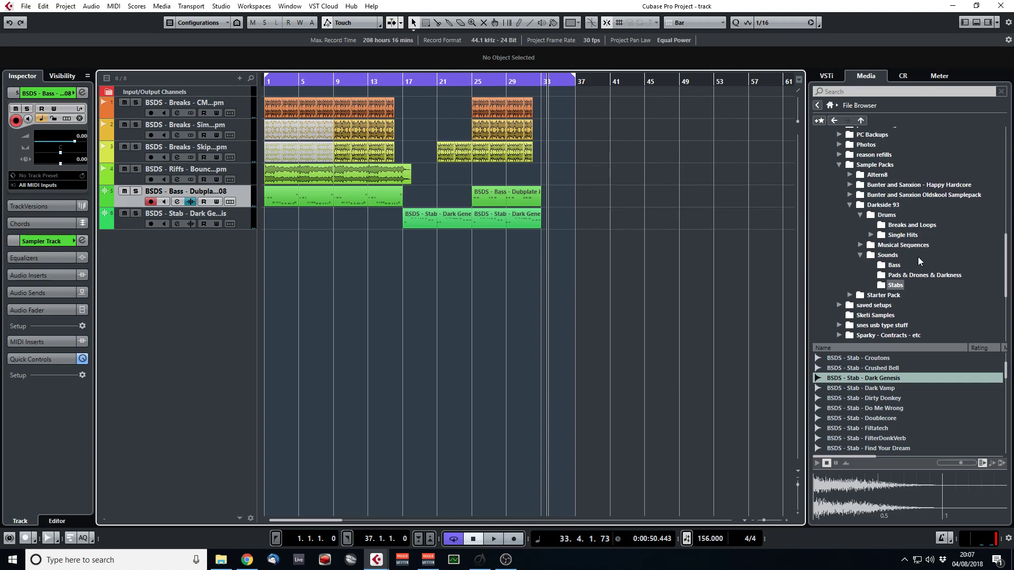
left_click(859, 255)
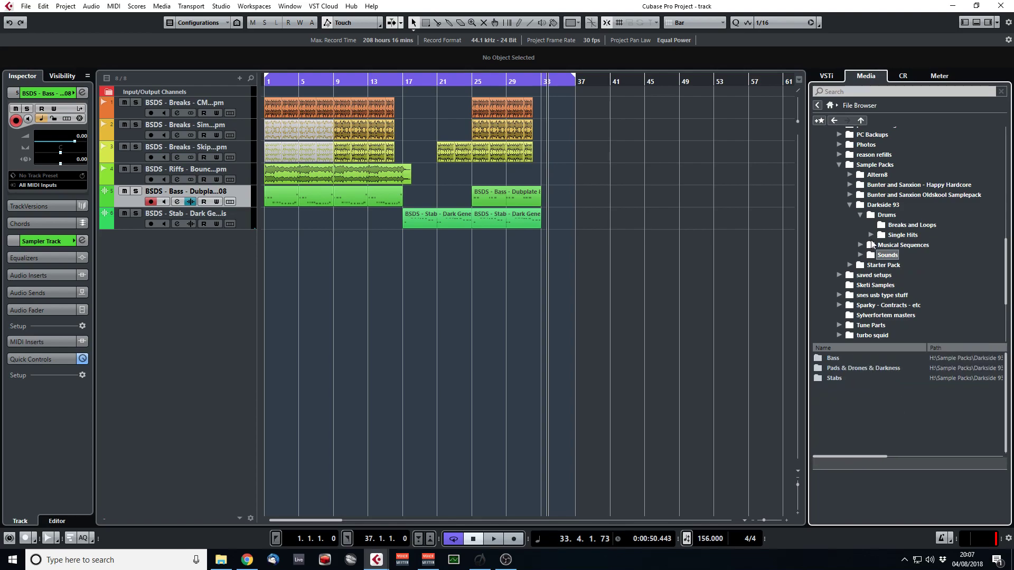
left_click(918, 221)
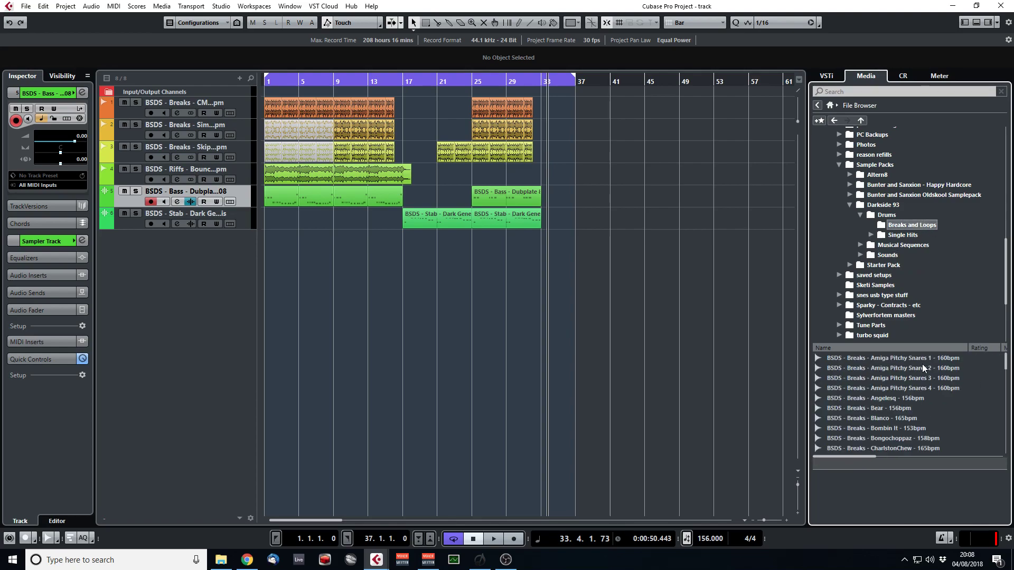
scroll(920, 410, "down", 15)
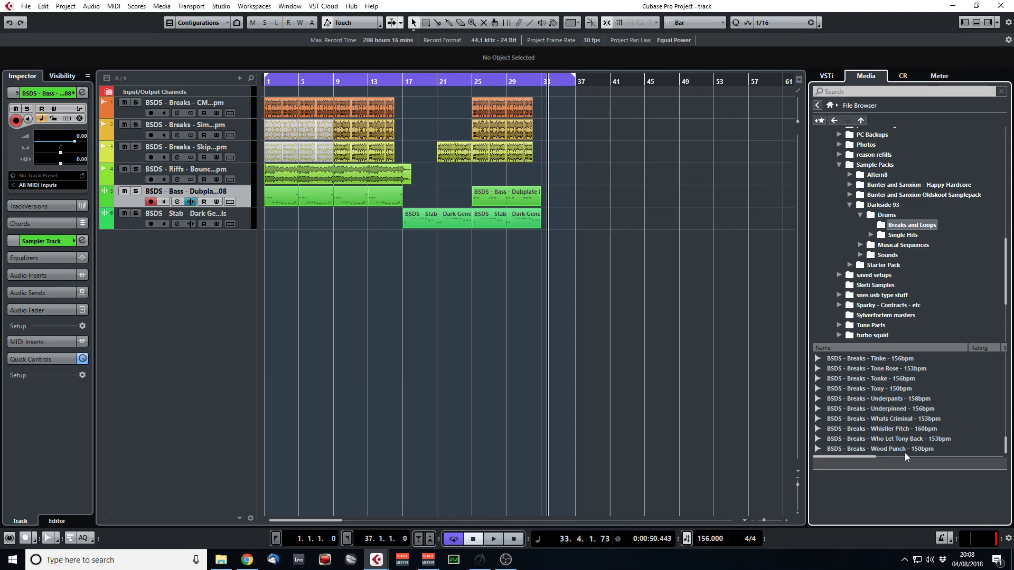
Audition the Darkside 93 breaks one after another, going backwards through the list from Wood Punch to Predetor Vision.
left_click(902, 448)
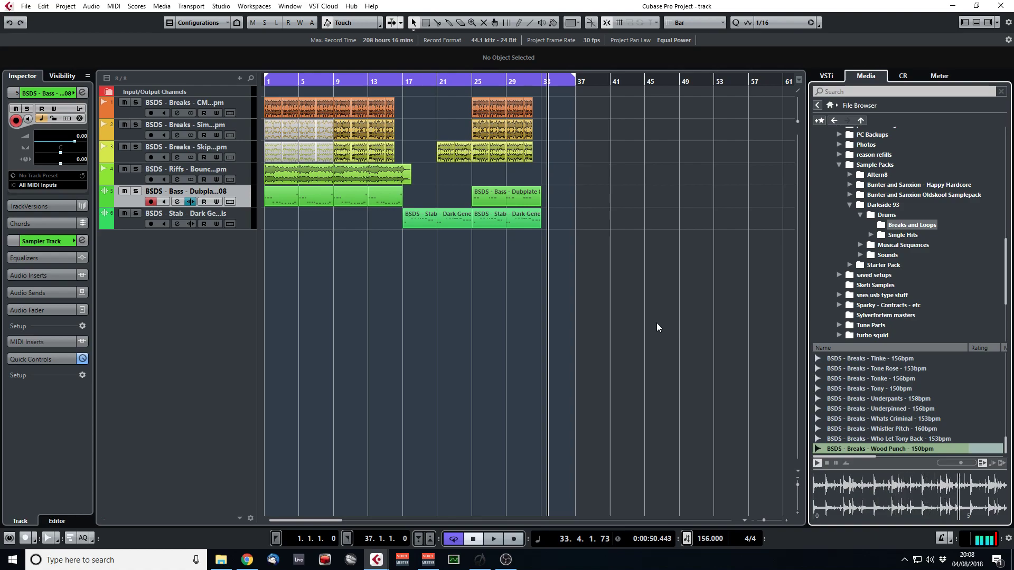
key("Up")
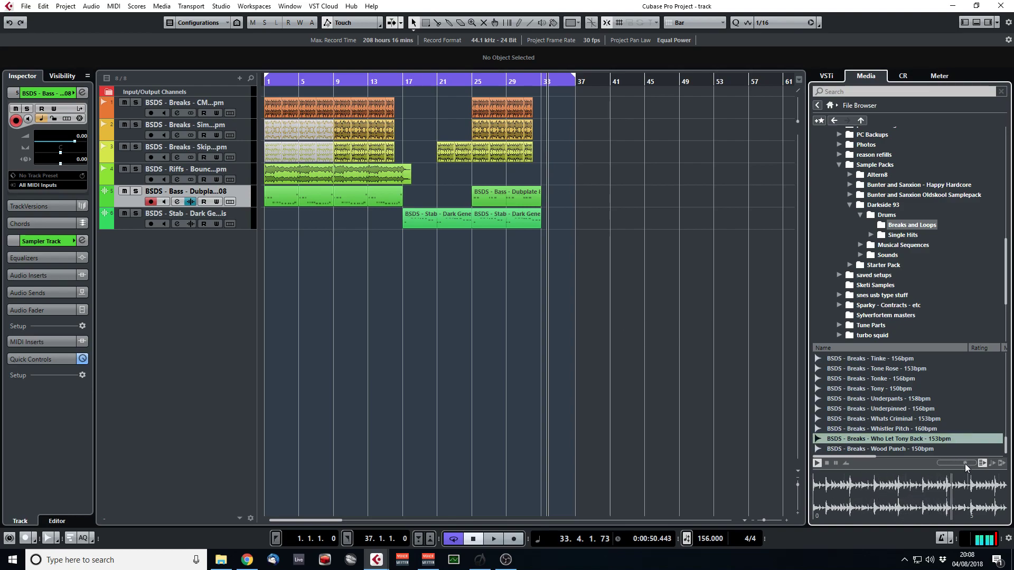
key("Up")
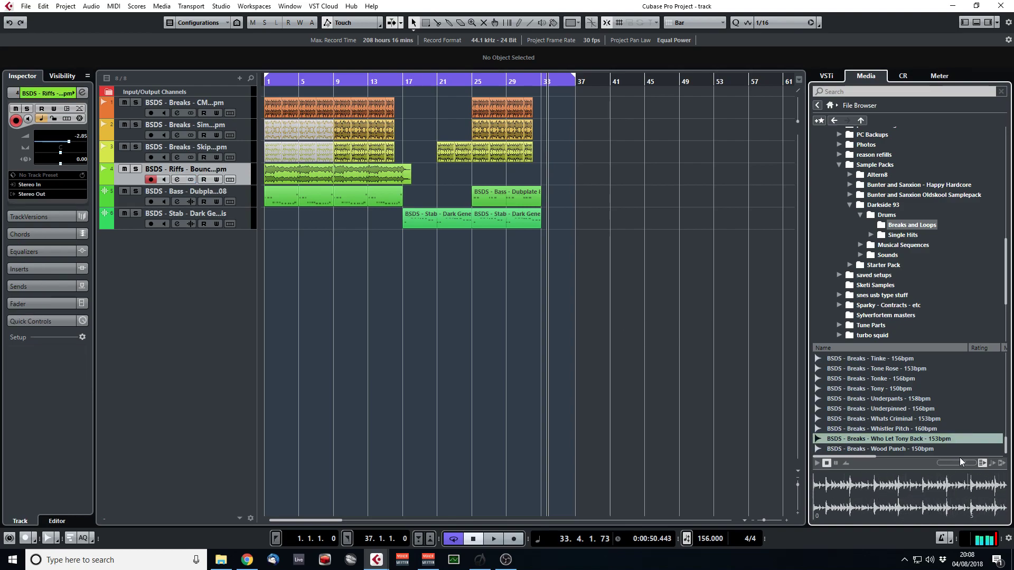
key("Up")
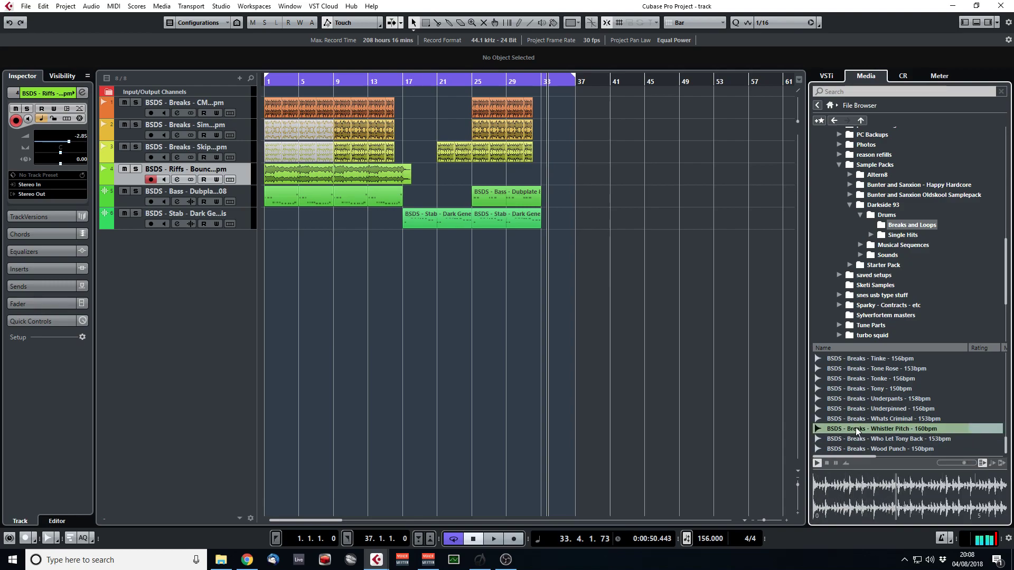
key("Up")
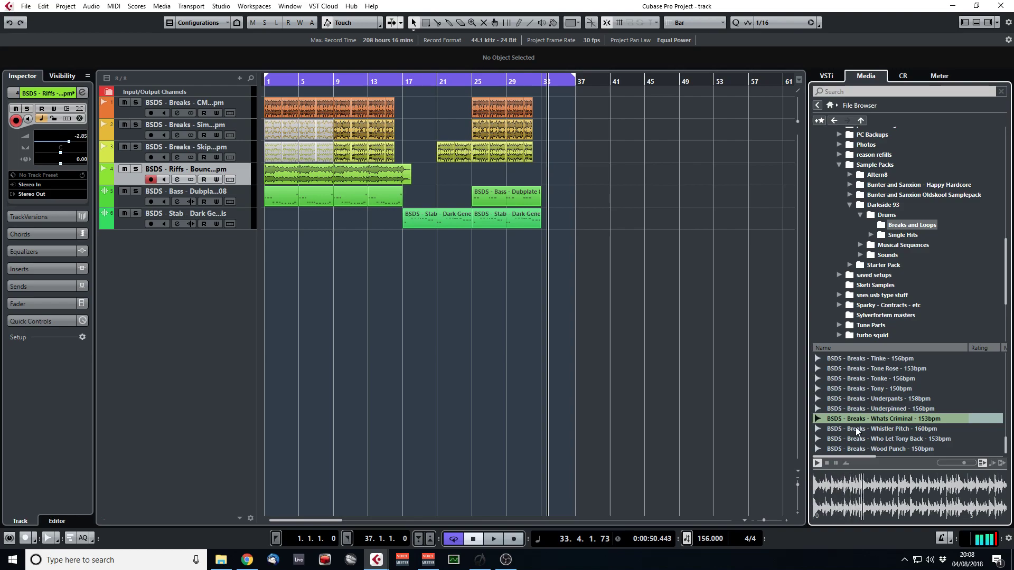
key("Up")
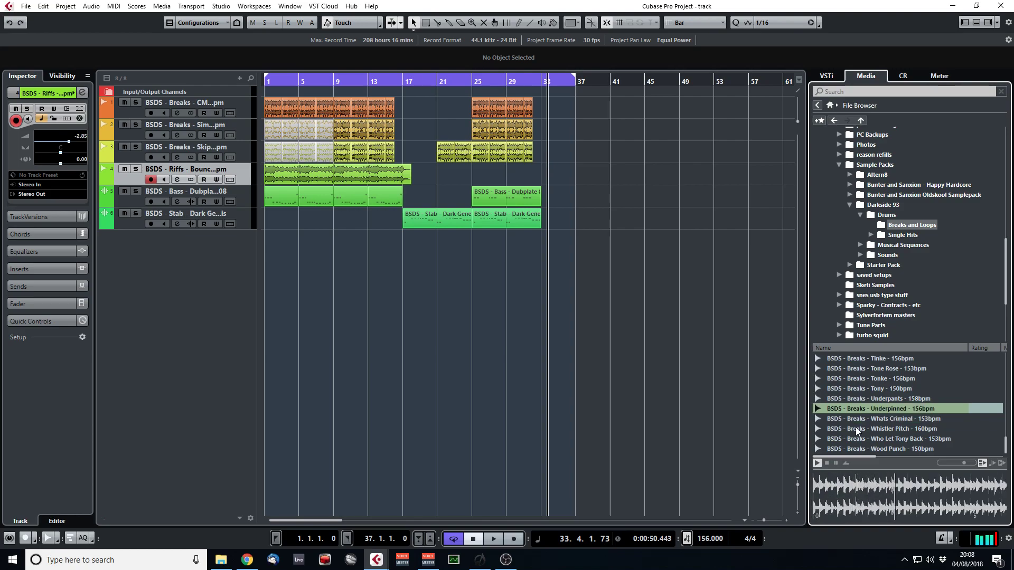
key("Up")
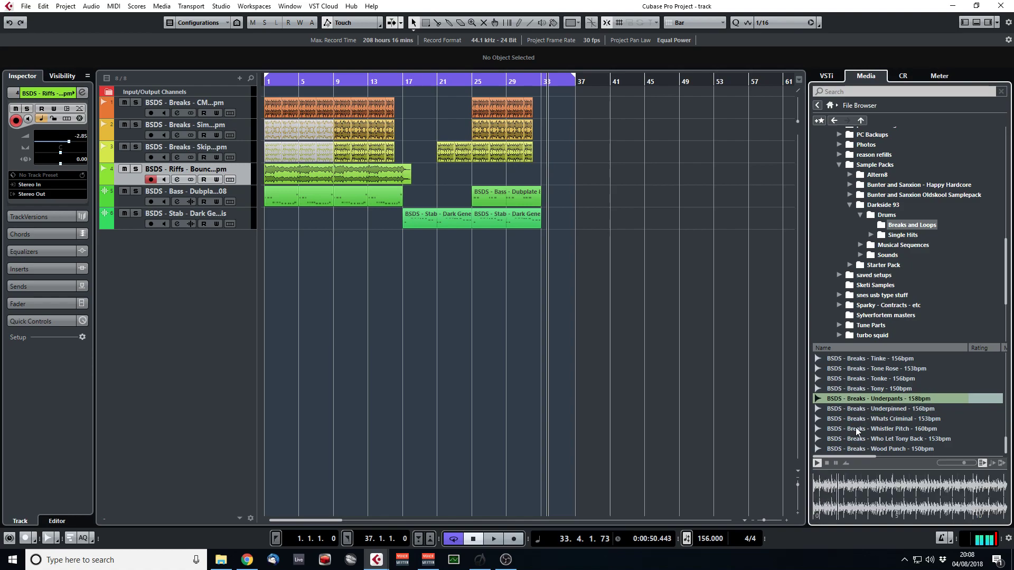
key("Up")
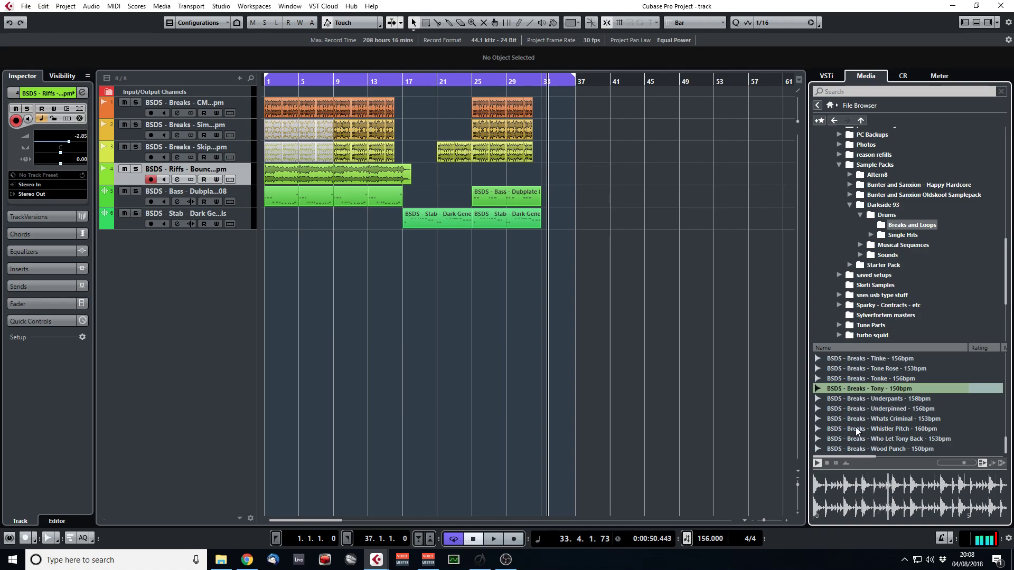
key("Up")
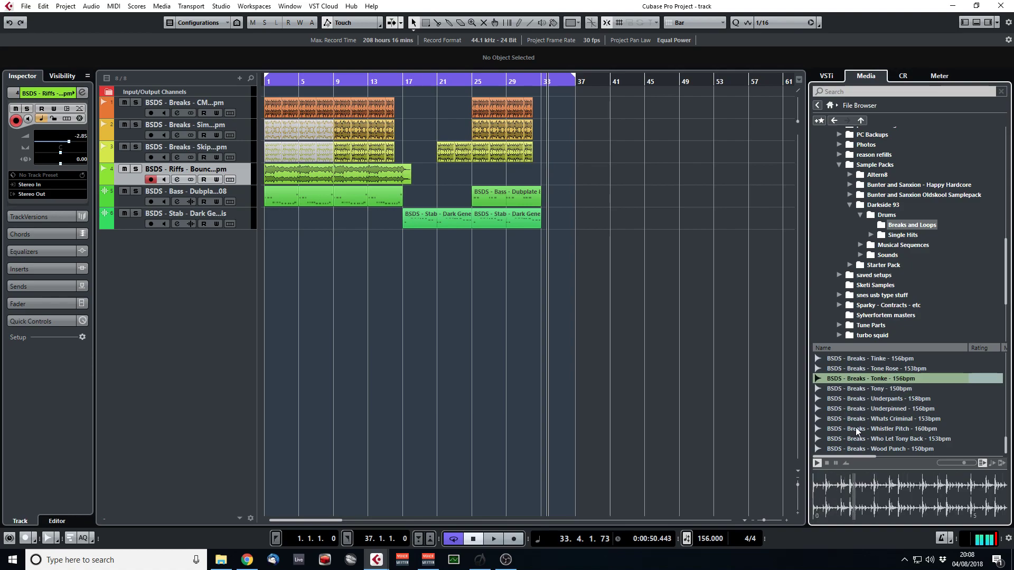
key("Up")
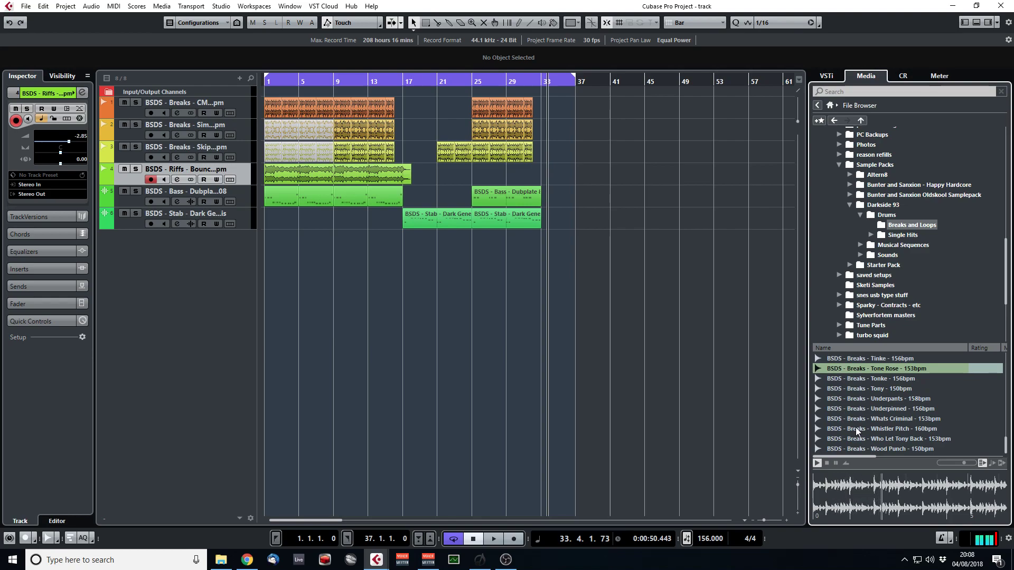
key("Up")
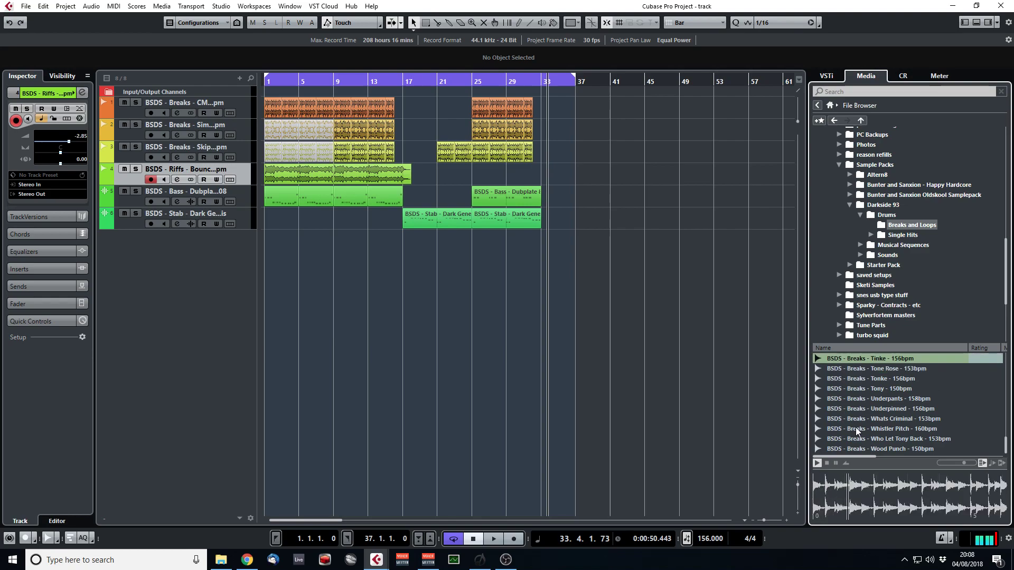
key("Up")
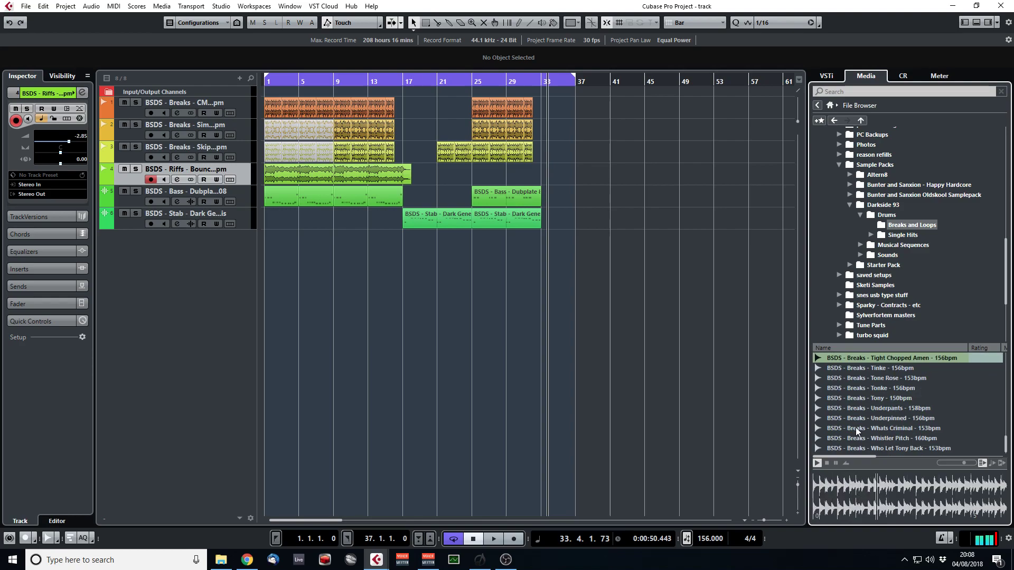
key("Up")
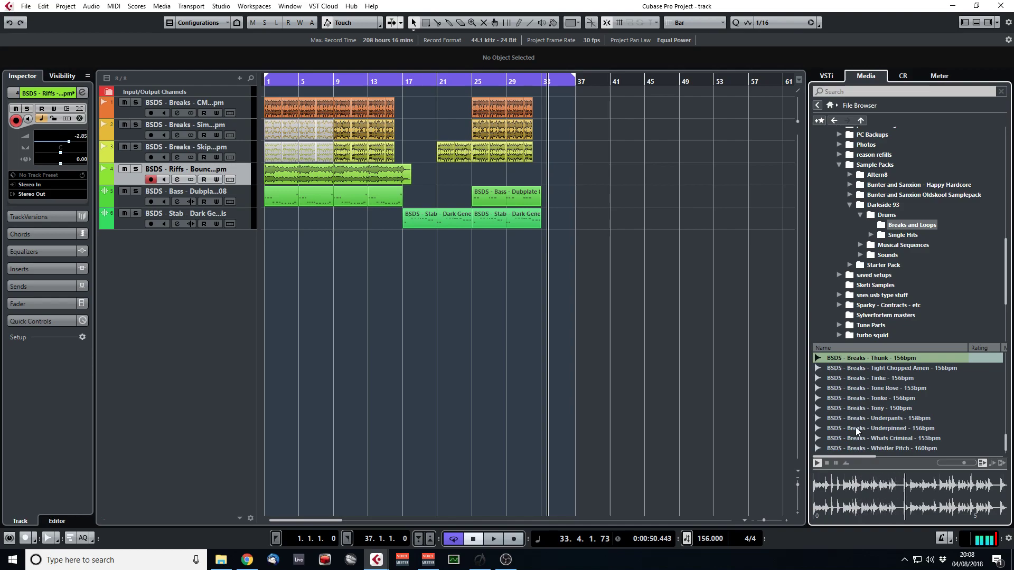
key("Up")
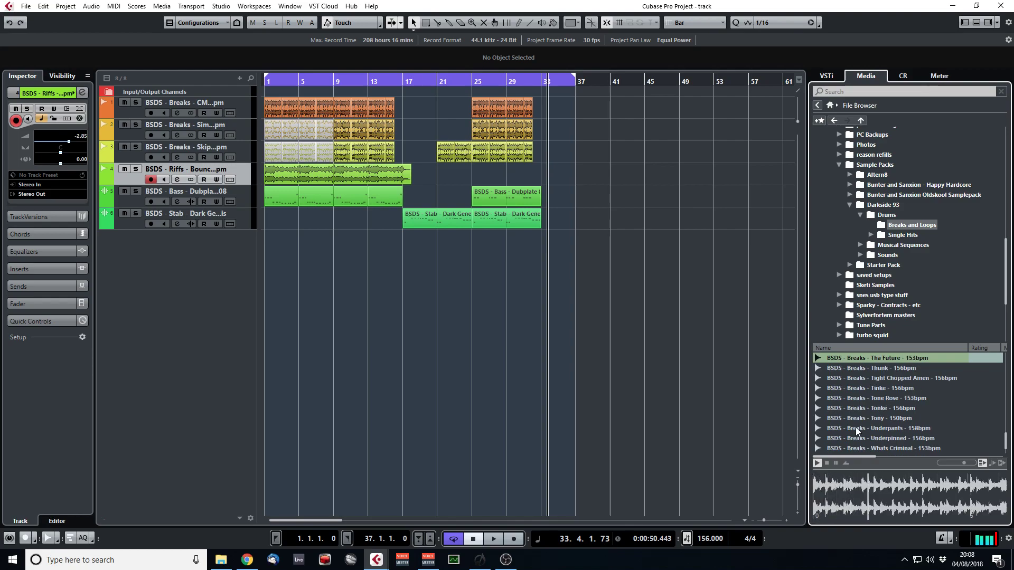
key("Up")
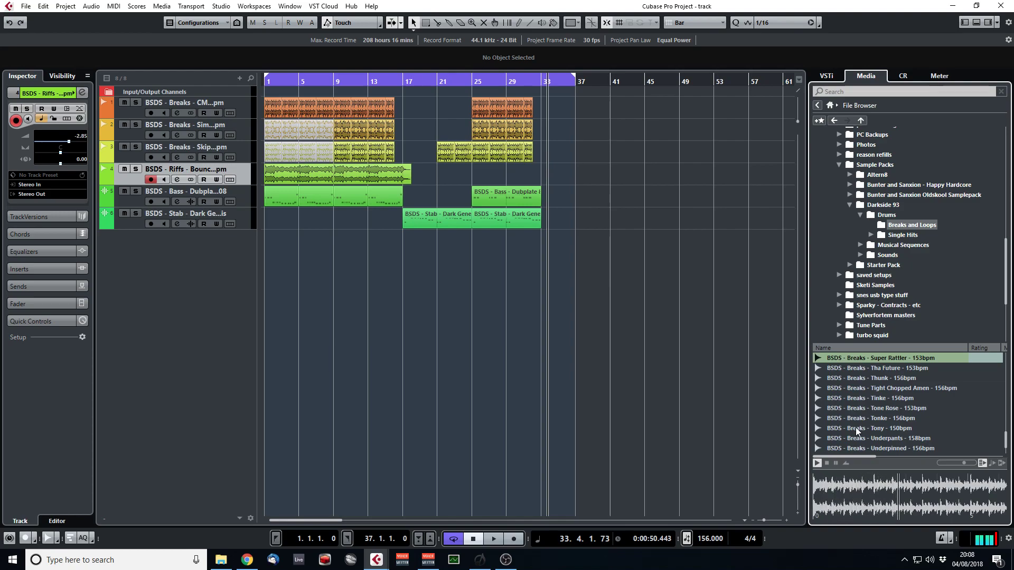
key("Up")
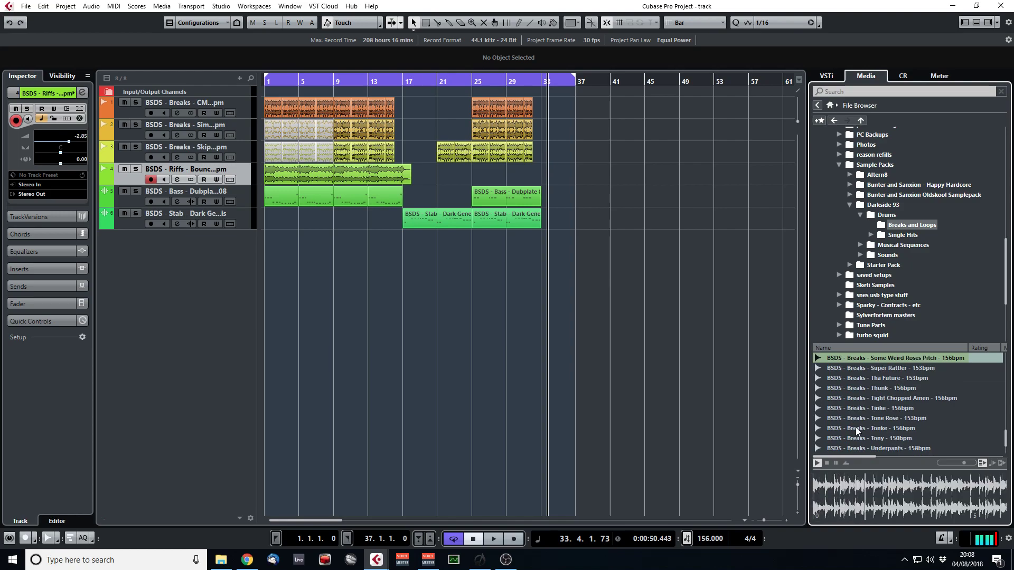
key("Up")
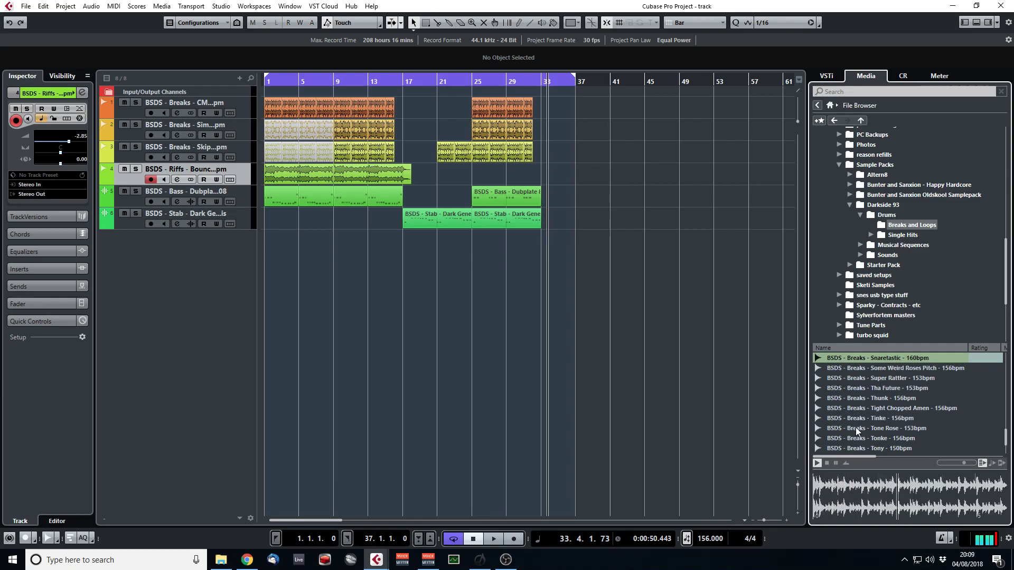
key("Up")
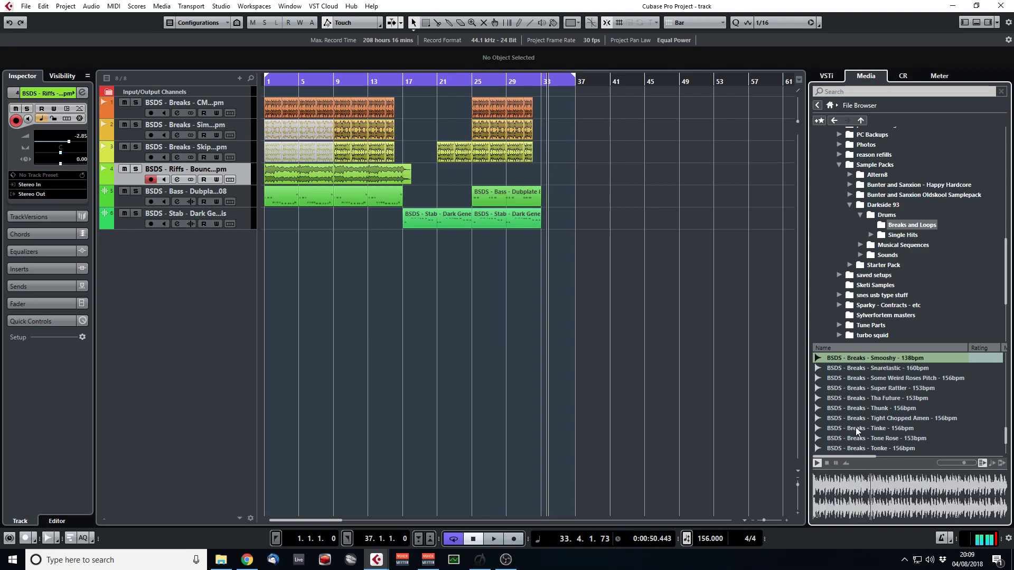
key("Up")
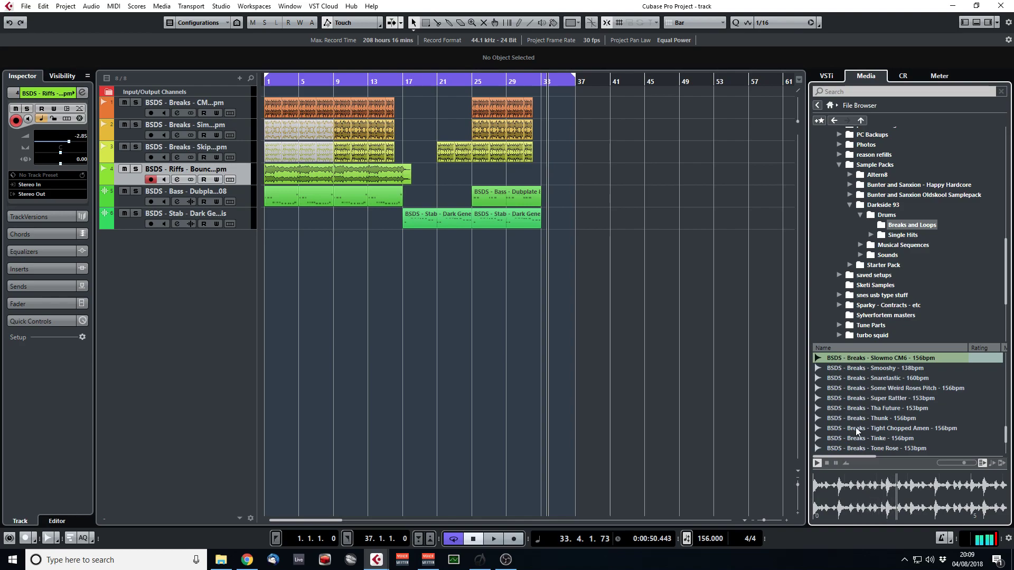
key("Up")
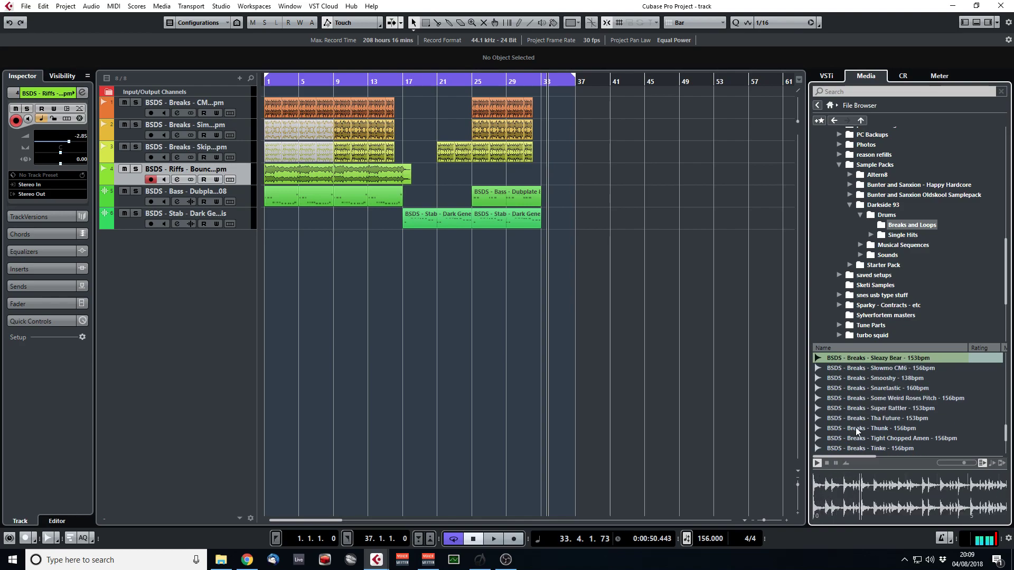
key("Up")
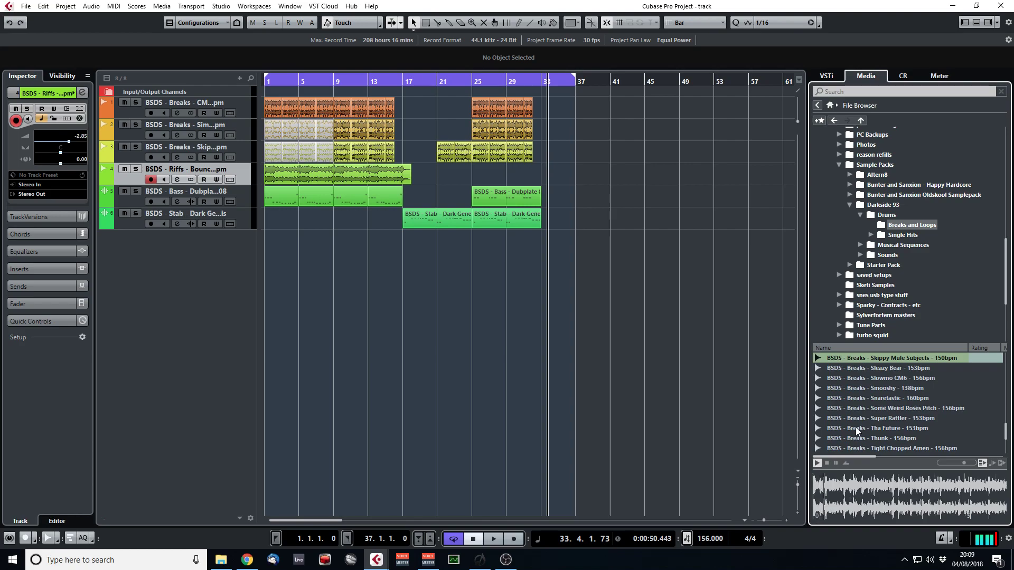
key("Up")
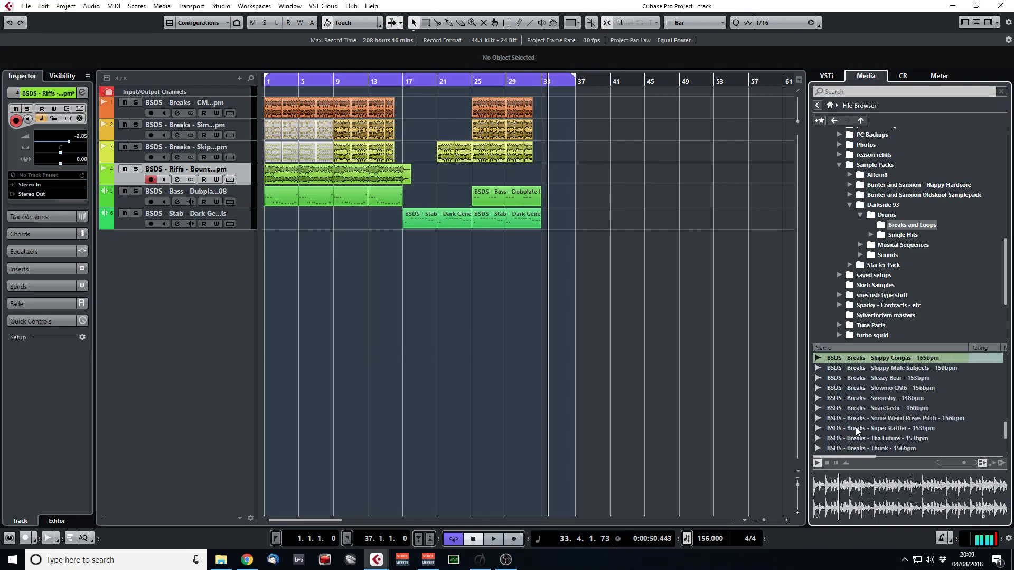
key("Up")
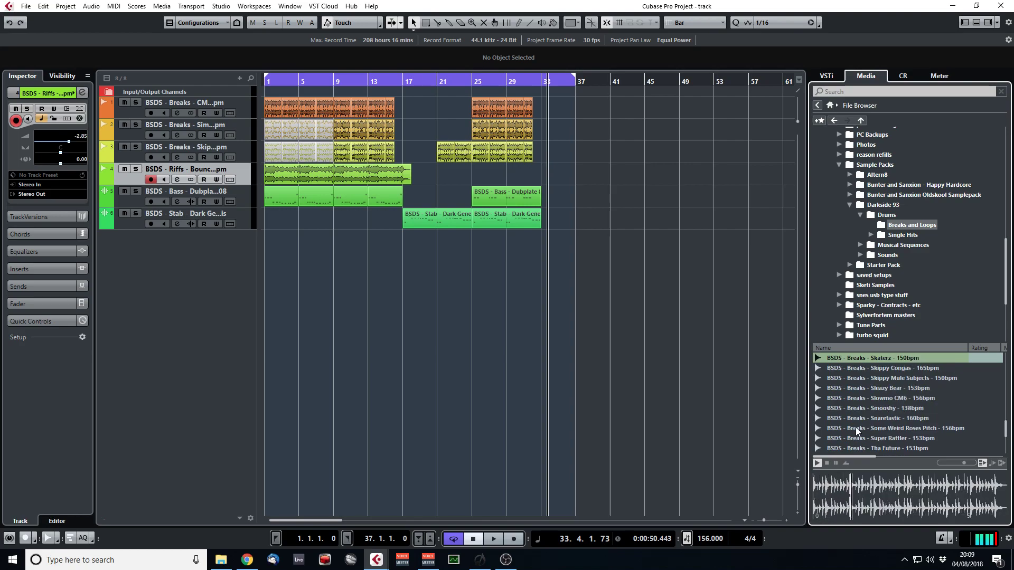
key("Up")
key("Up")
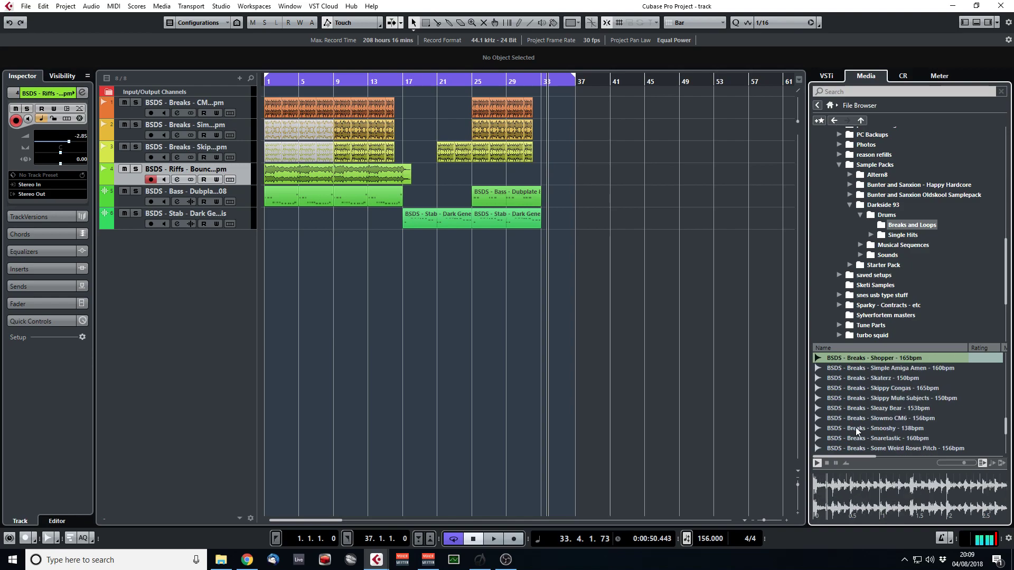
key("Up")
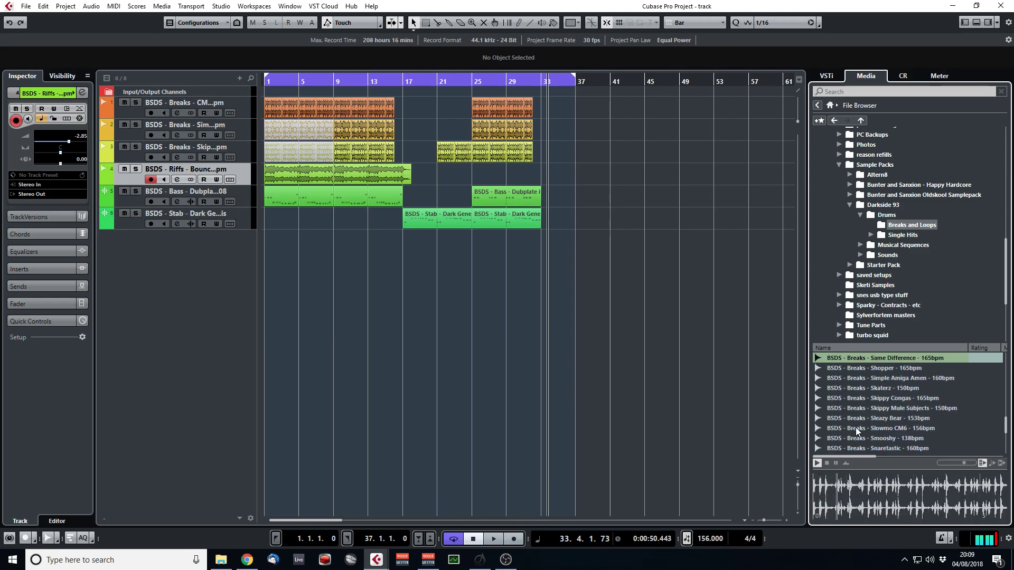
key("Up")
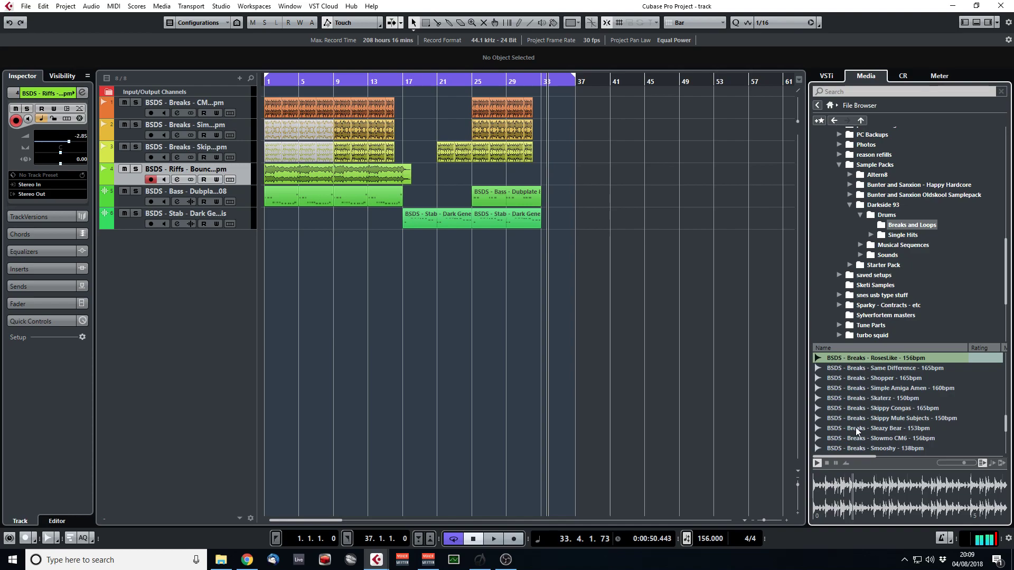
key("Up")
key("Up")
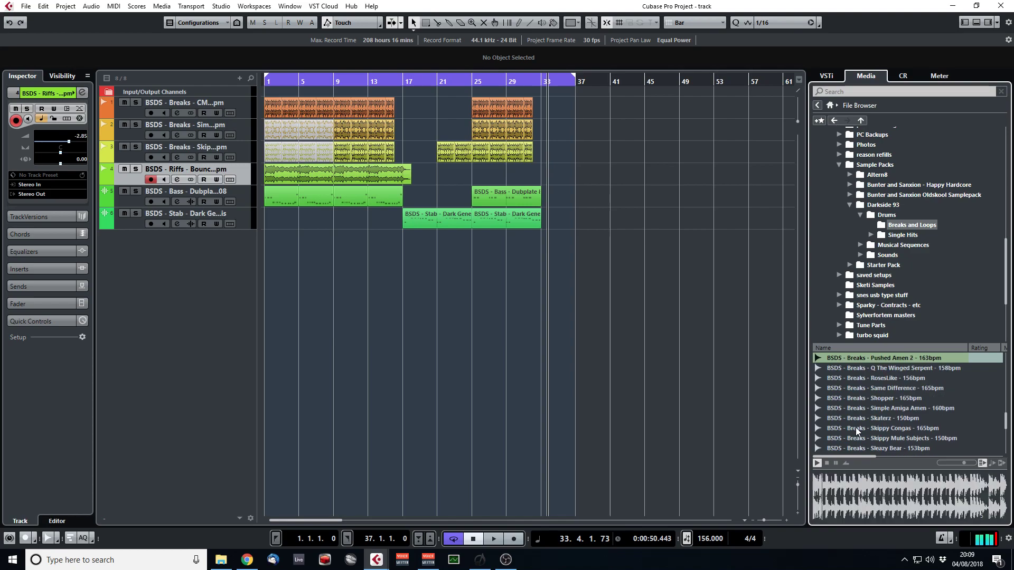
key("Up")
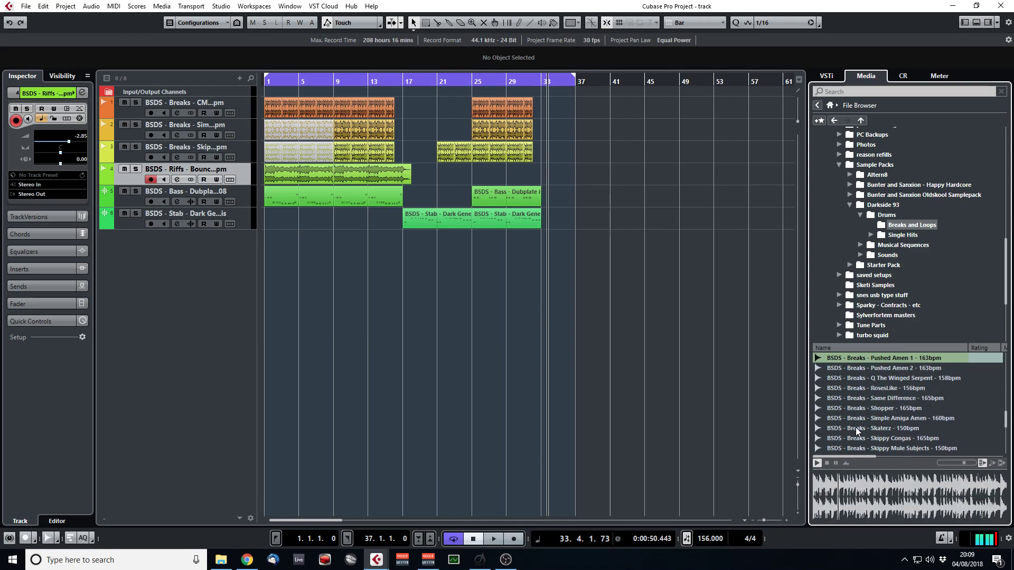
key("Up")
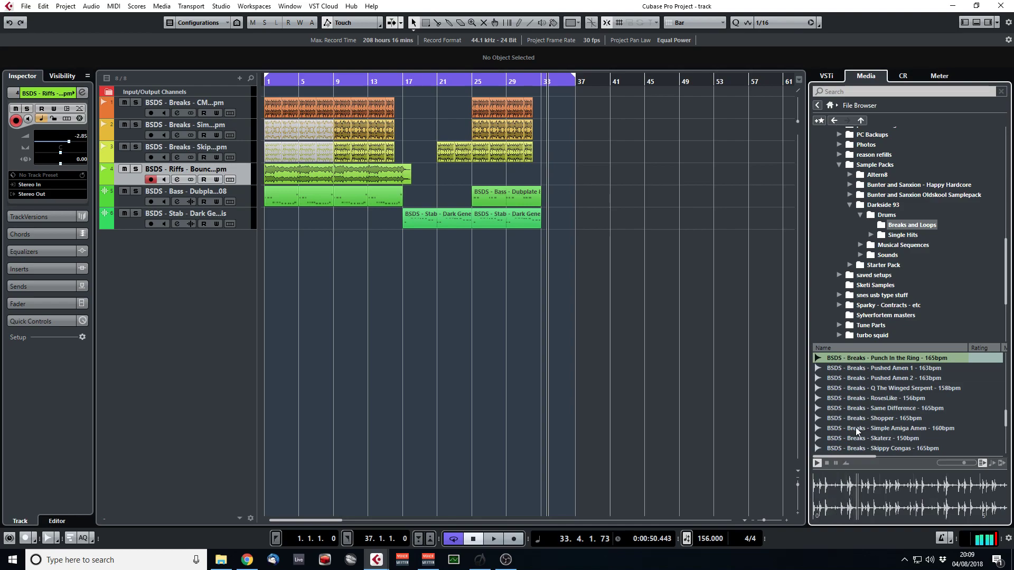
key("Up")
key("Up")
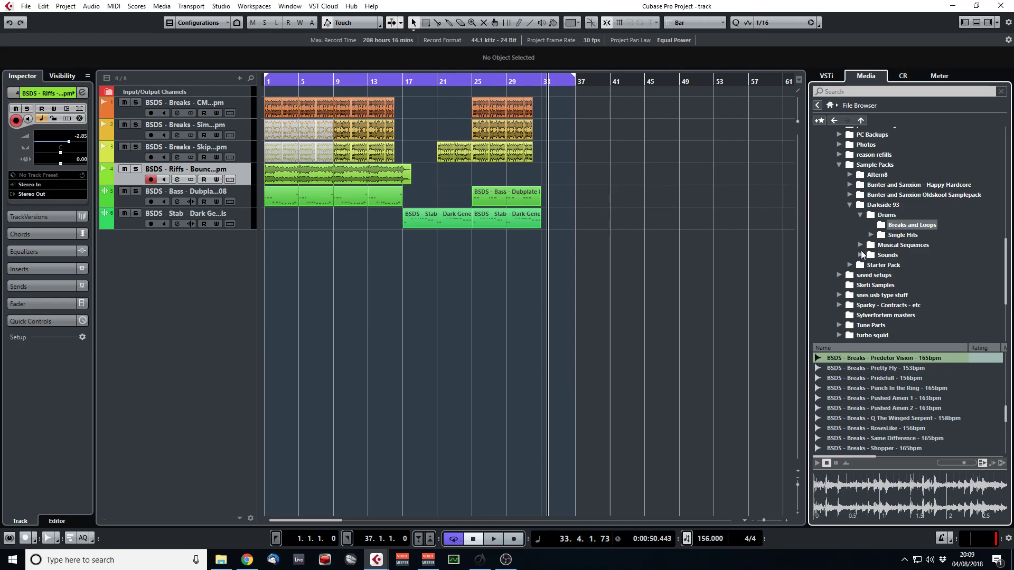
Open the Bass folder under Darkside 93 Sounds and audition samples backwards from the end of the list to Phat Subz with Decay.
left_click(860, 255)
left_click(895, 266)
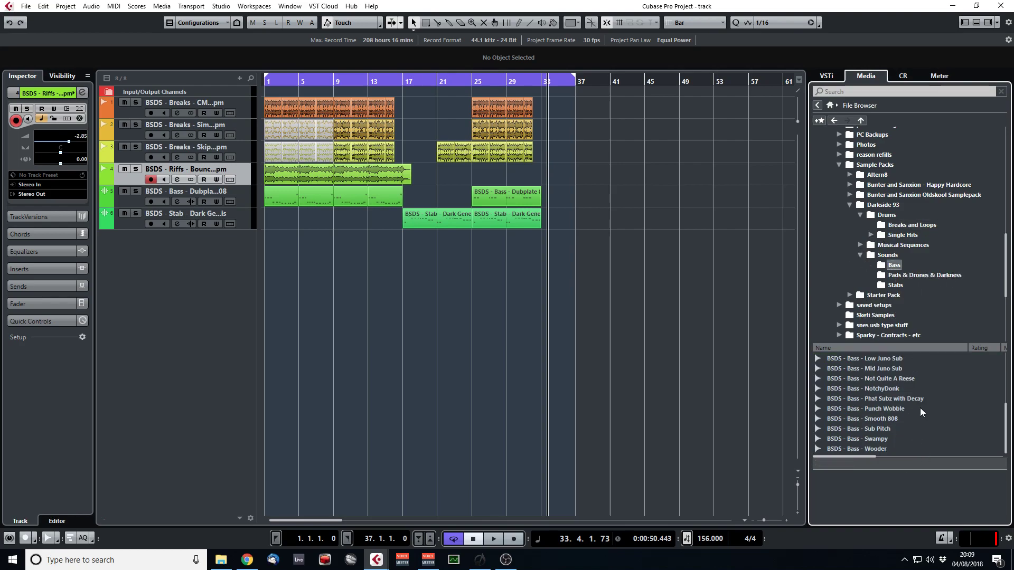
left_click(871, 447)
left_click(877, 433)
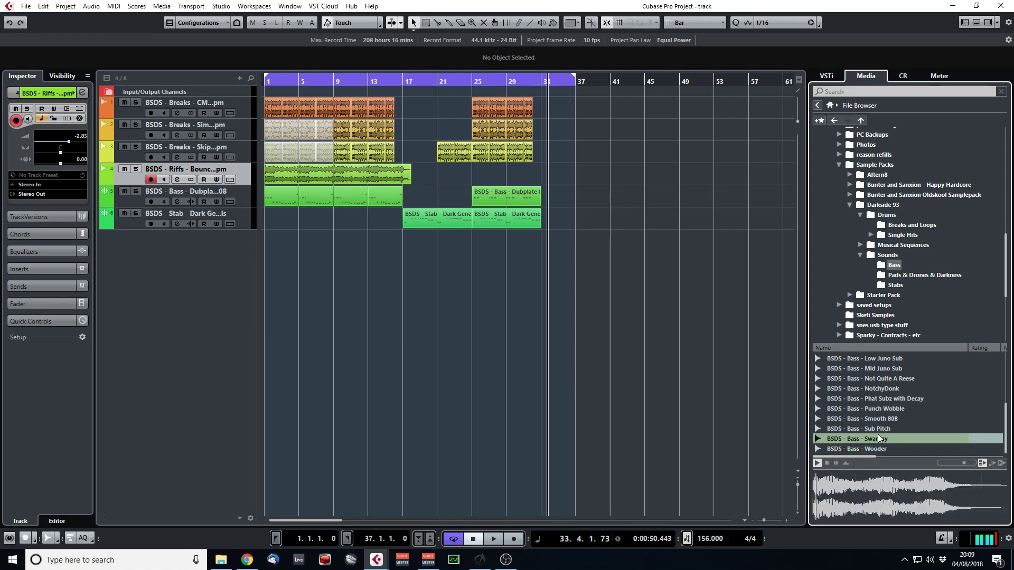
key("Up")
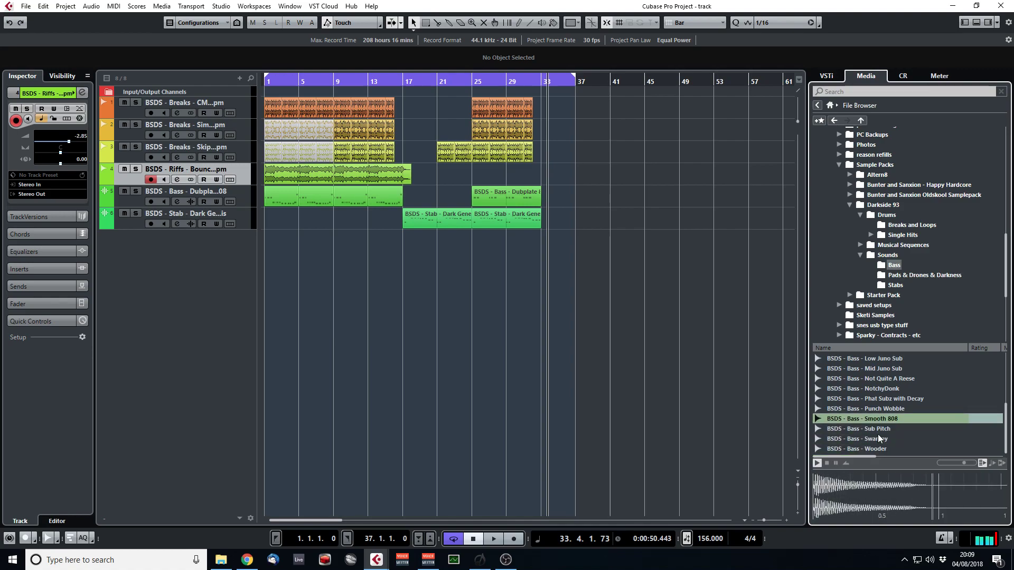
key("Up")
key("Up")
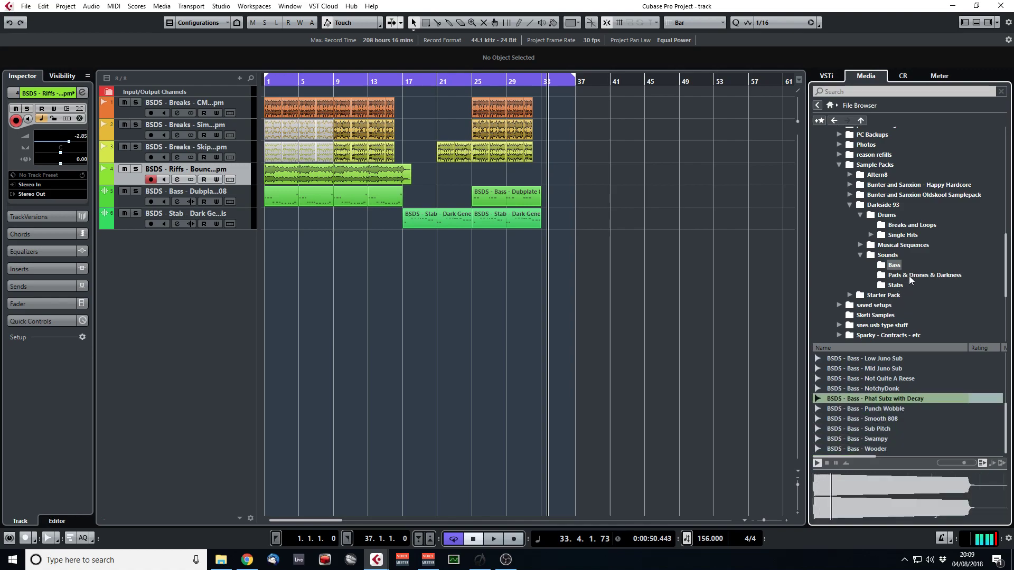
Open the Pads & Drones & Darkness folder and audition its samples backwards from You Old Smoothy to Lowdroid.
left_click(908, 276)
scroll(913, 375, "down", 10)
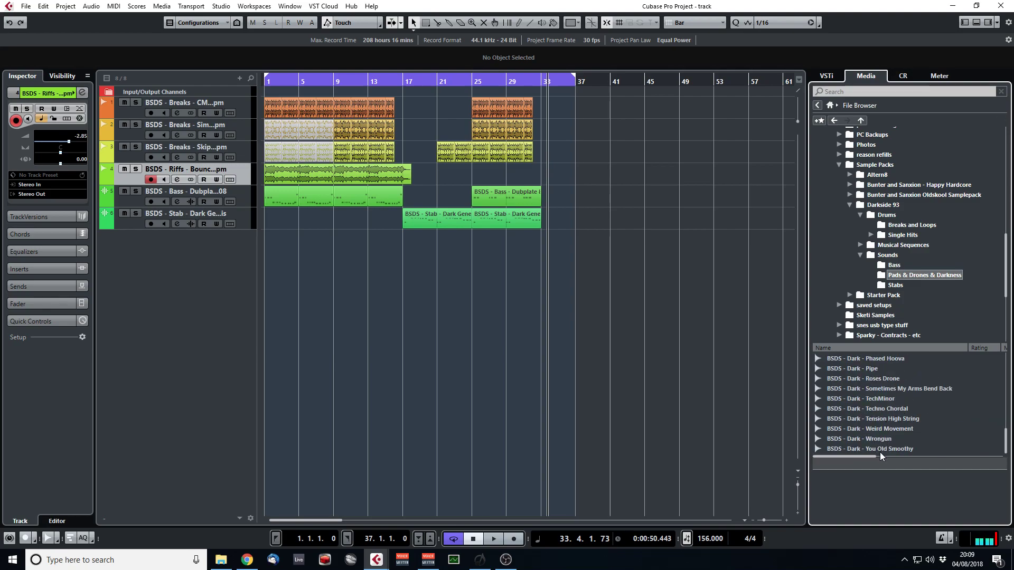
left_click(880, 452)
key("Up")
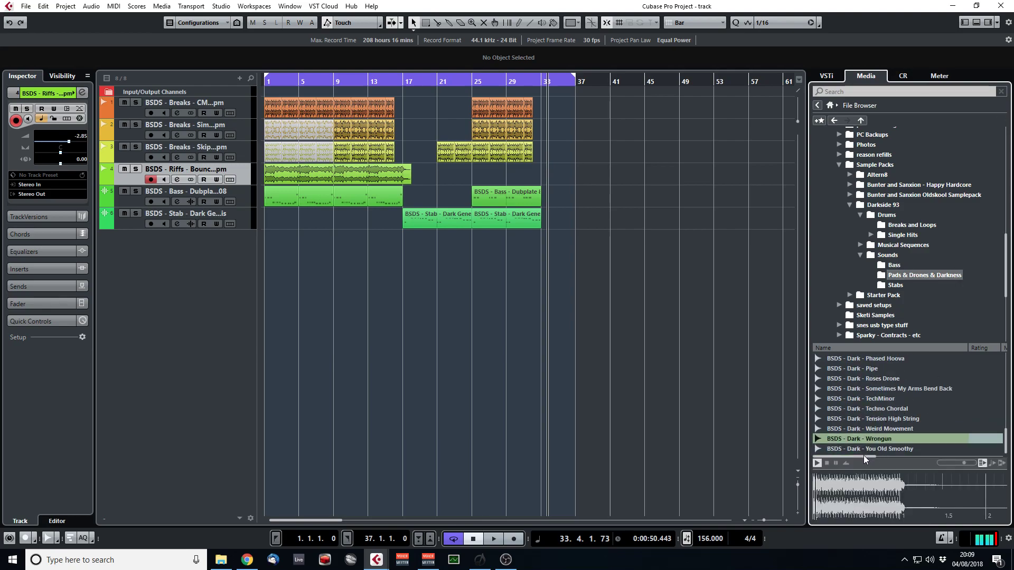
key("Up")
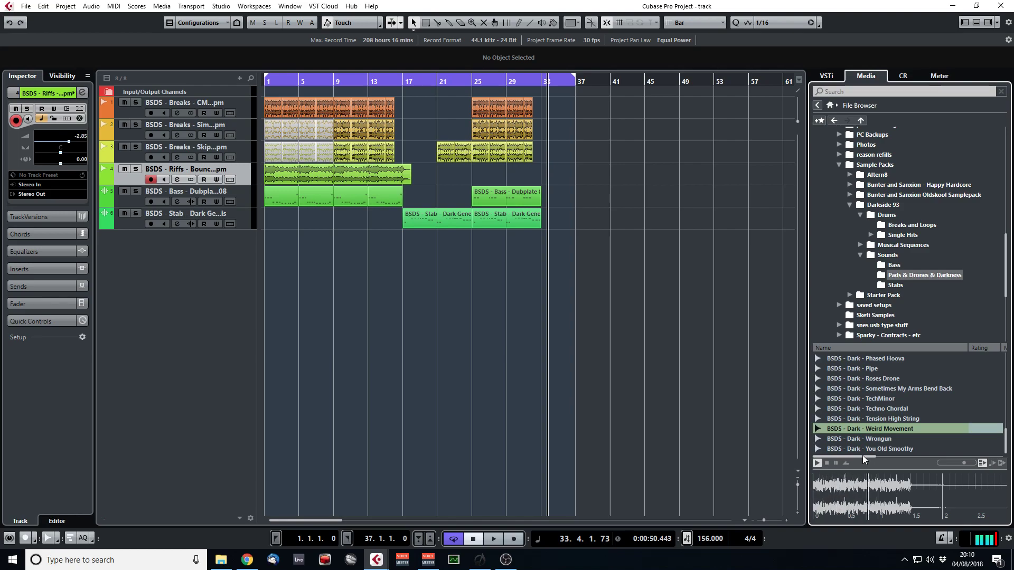
key("Up")
key("Up")
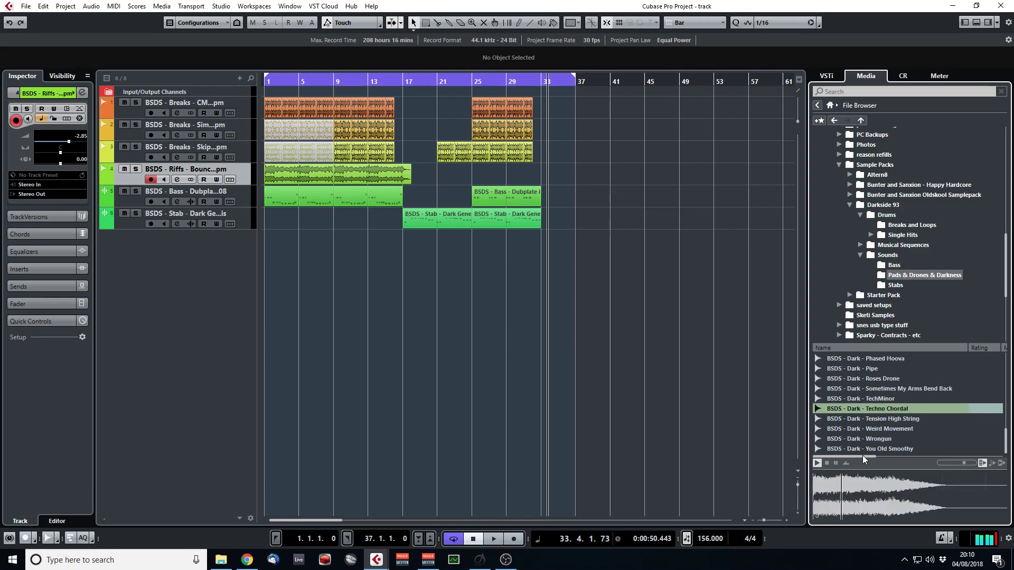
key("Up")
key("Up")
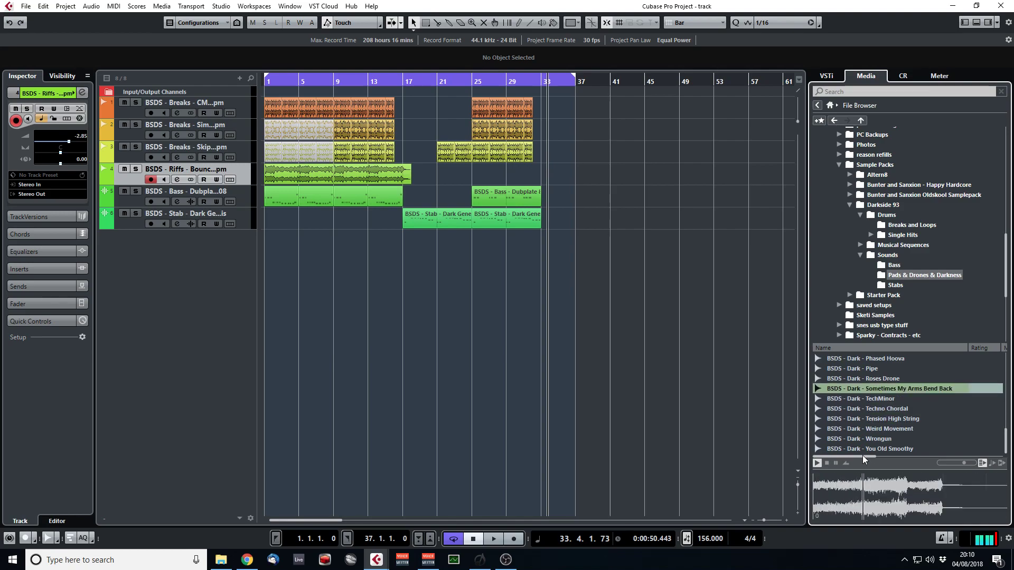
key("Up")
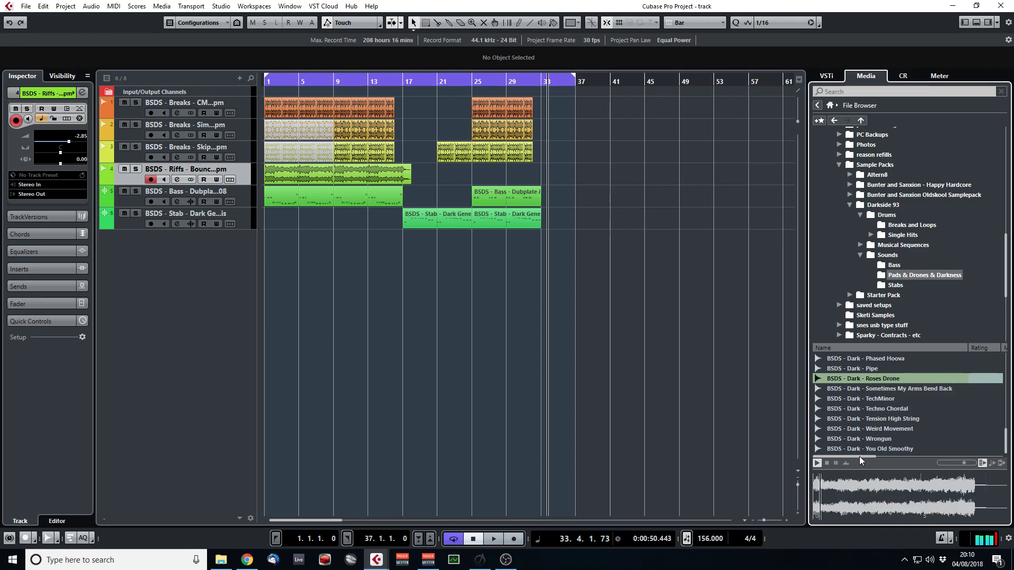
scroll(898, 448, "up", 2)
key("Up")
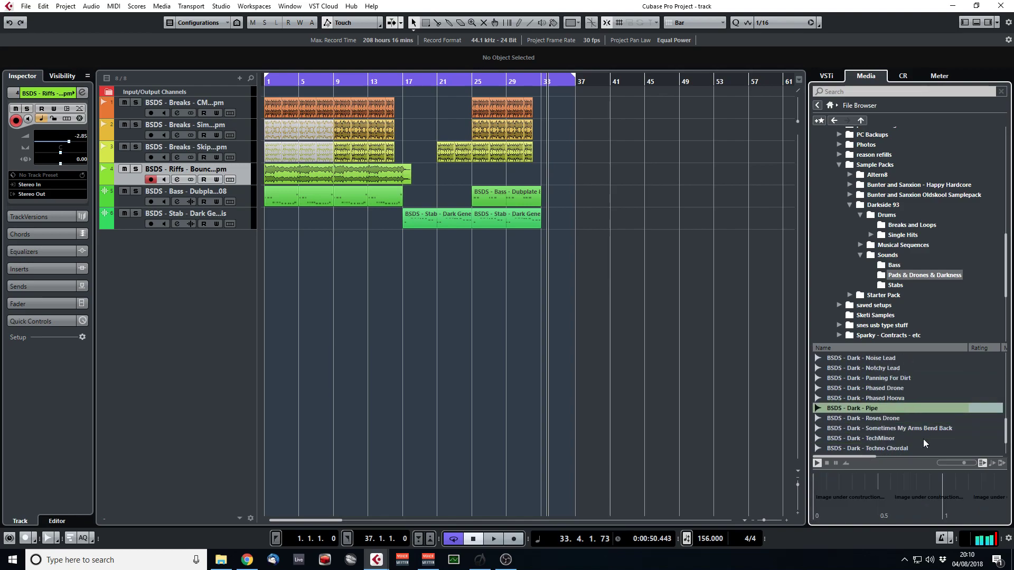
key("Up")
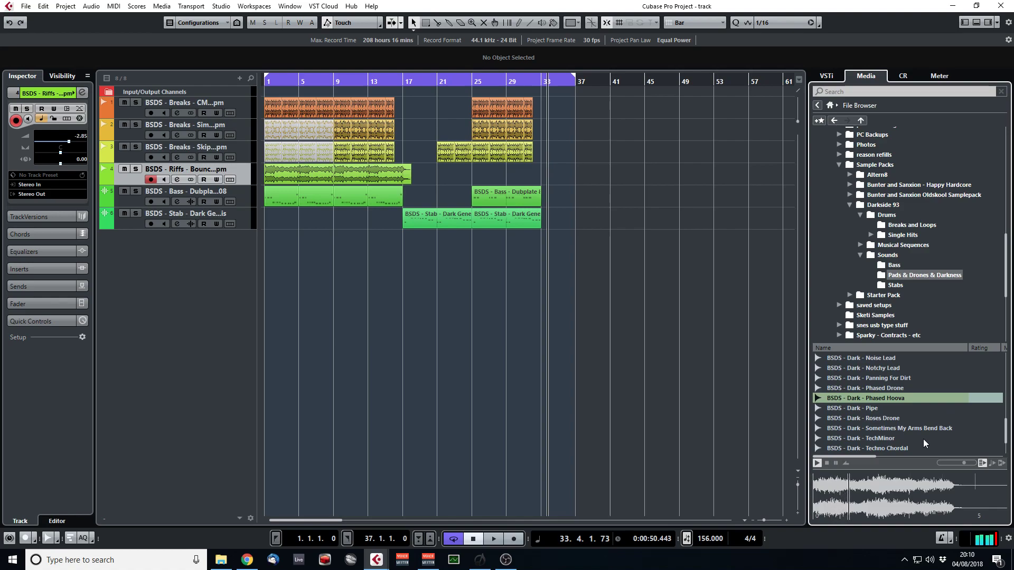
key("Up")
key("Up")
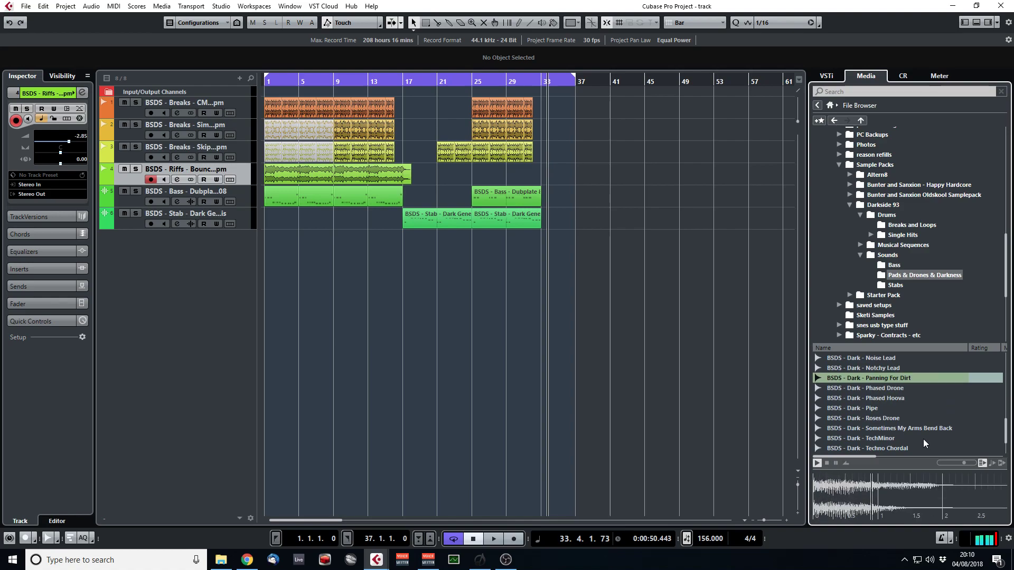
key("Up")
key("Up")
scroll(923, 439, "up", 3)
key("Up")
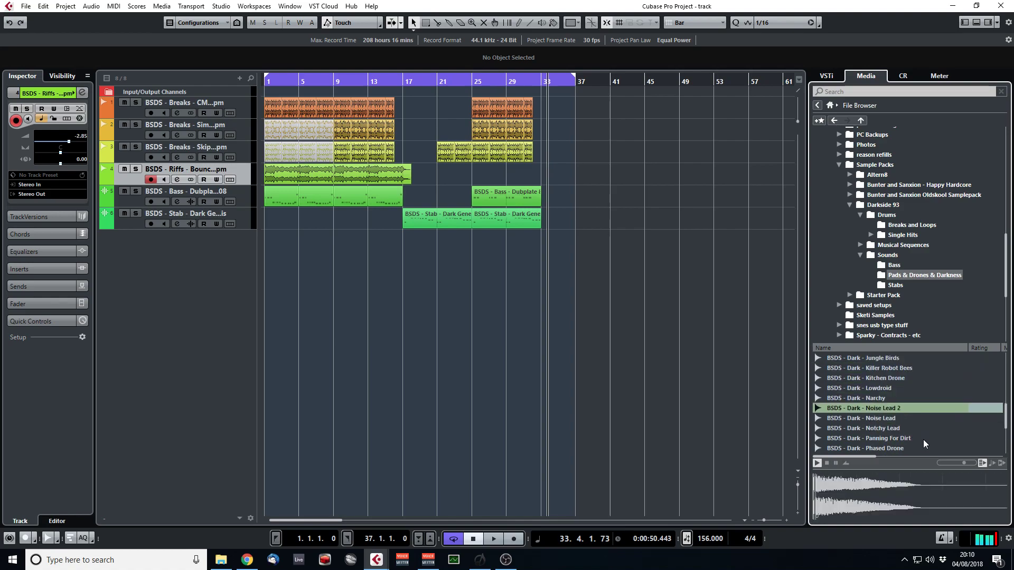
key("Up")
scroll(924, 439, "up", 3)
key("Up")
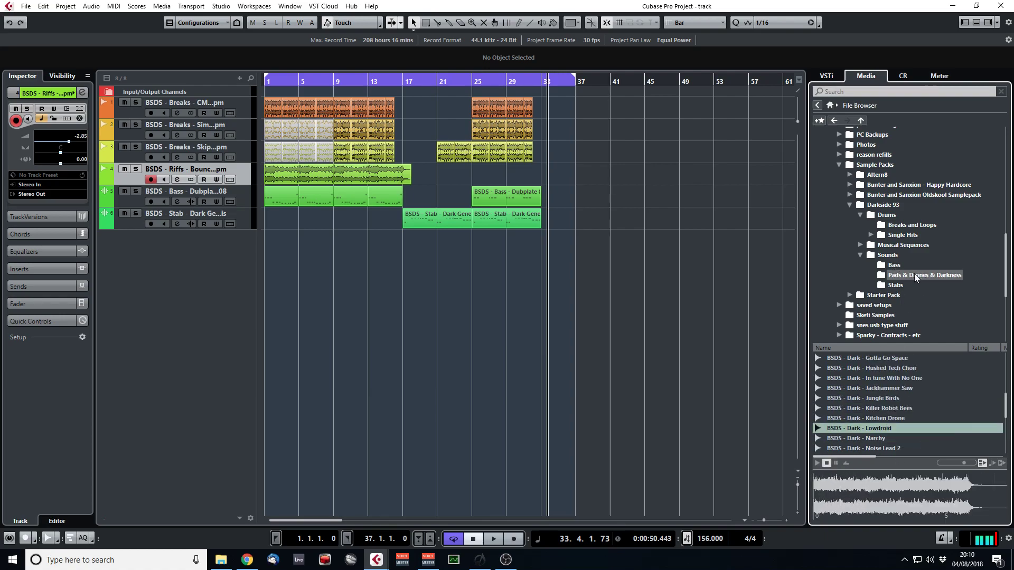
Open the Stabs folder and audition its samples backwards from Wire at the end of the list to Mass.
left_click(894, 286)
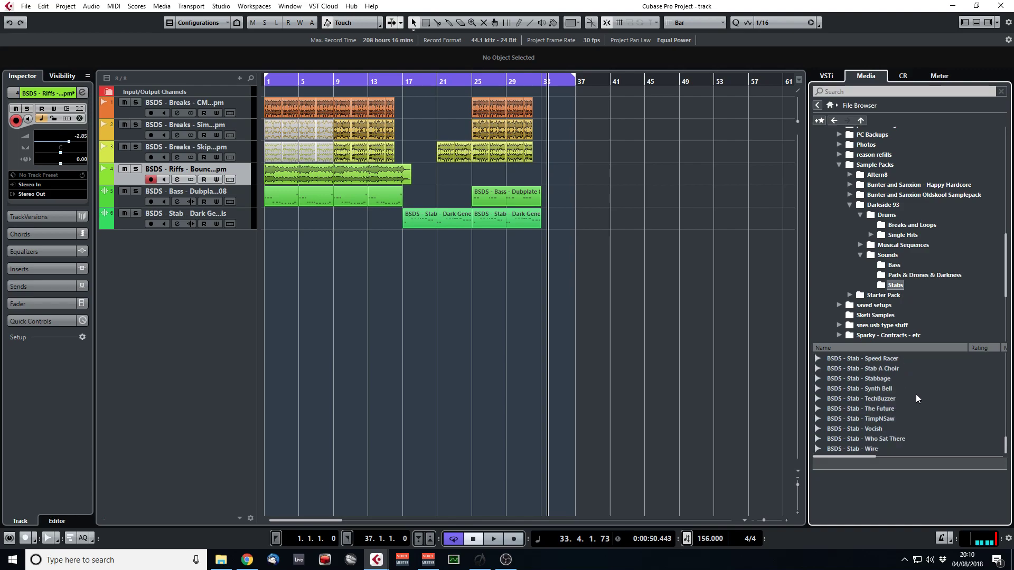
left_click(882, 448)
key("Up")
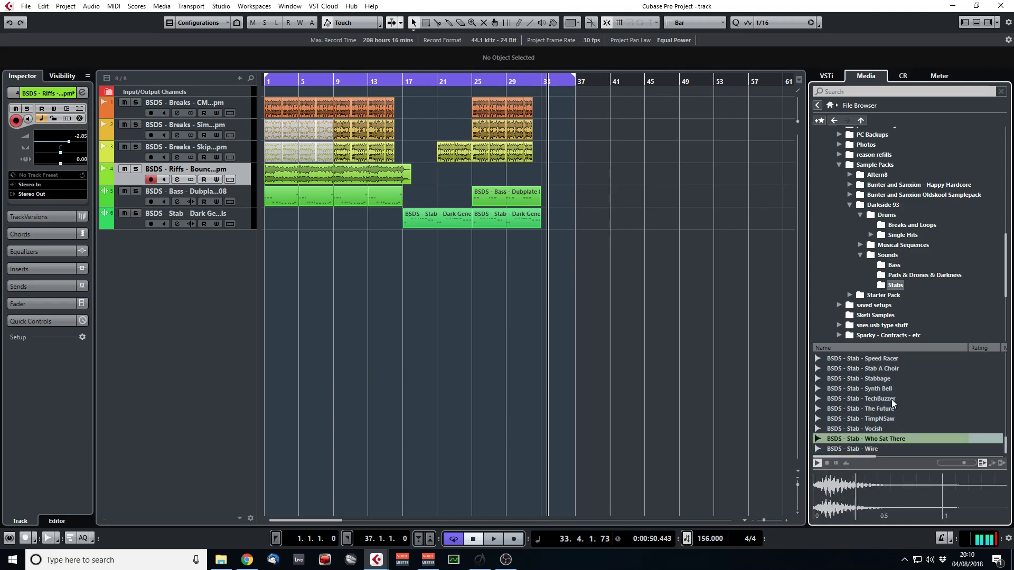
key("Up")
key("Up")
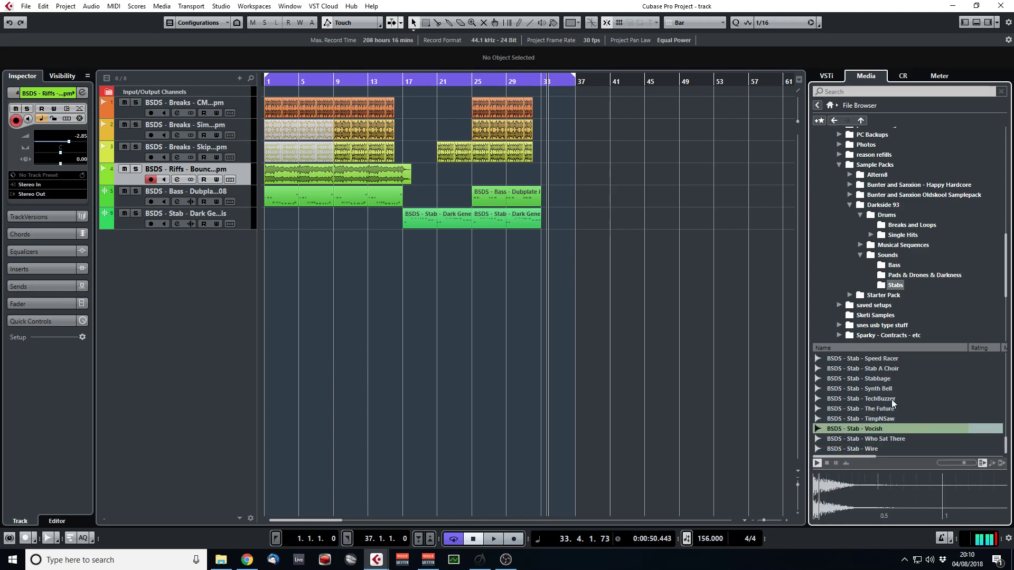
key("Up")
key("Up")
key("Up")
key("Up")
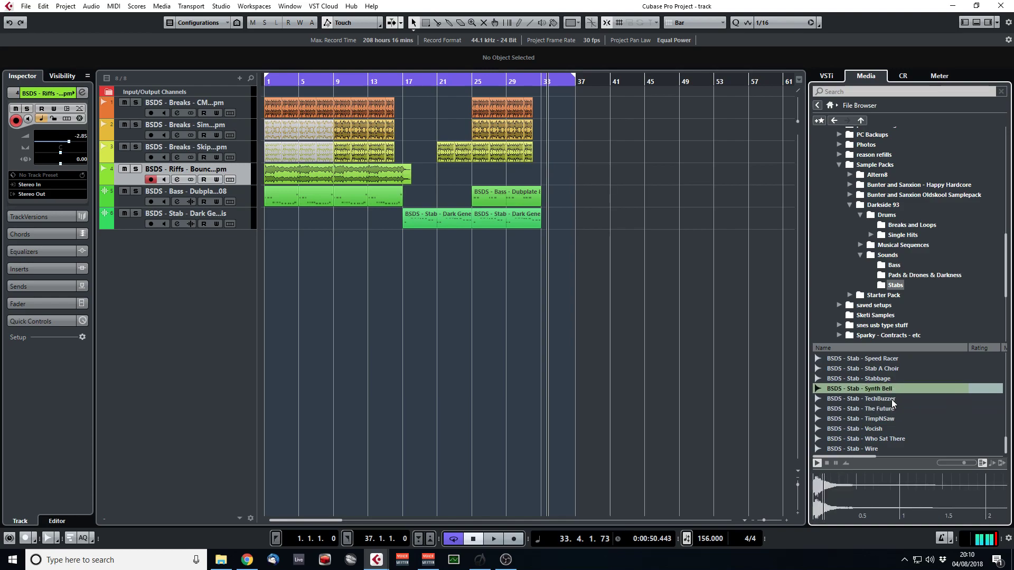
key("Up")
key("Up")
key("Up")
key("Up")
key("Up")
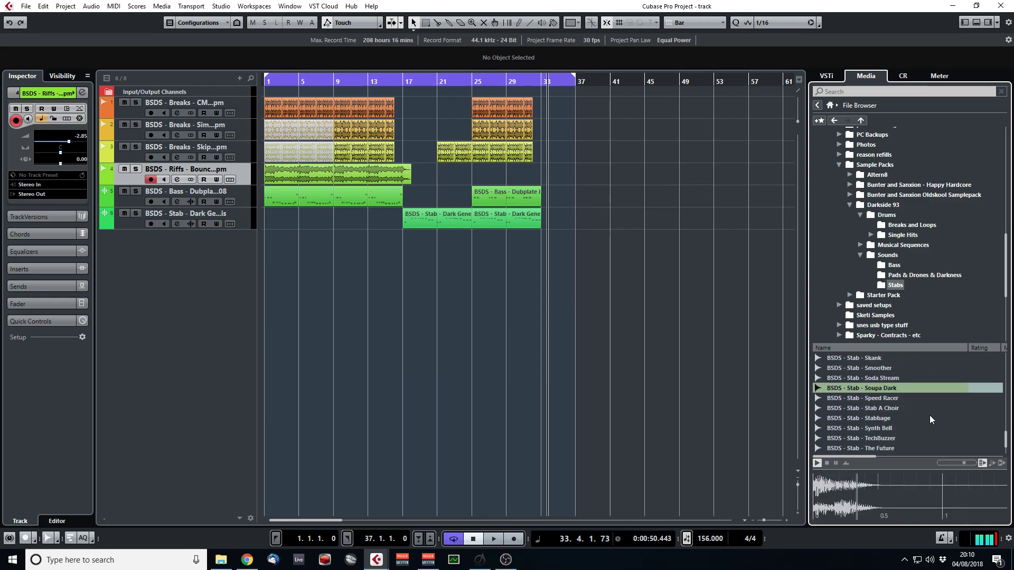
key("Up")
key("Up")
key("Up")
key("Up")
key("Up")
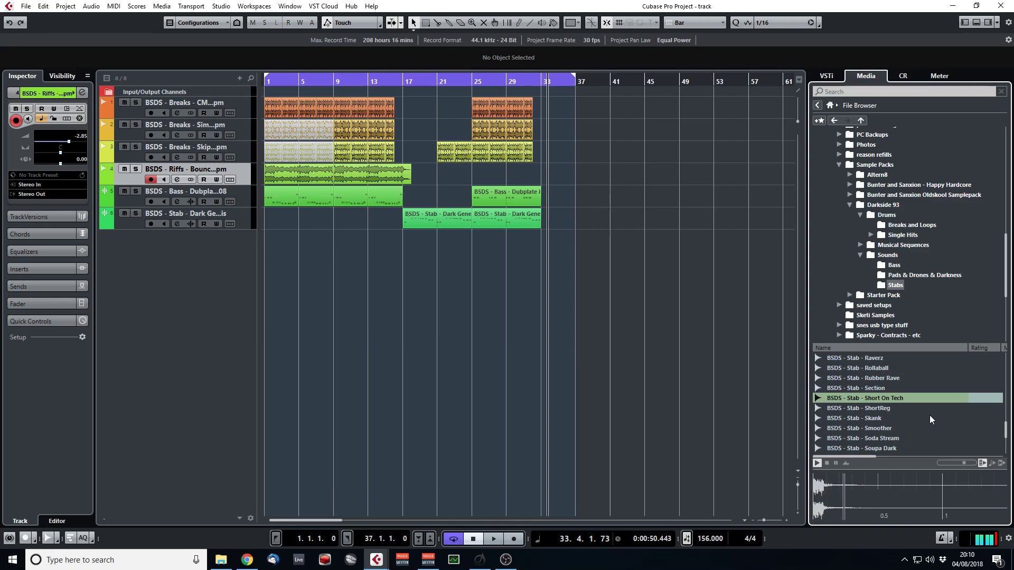
key("Up")
key("Up")
key("Up")
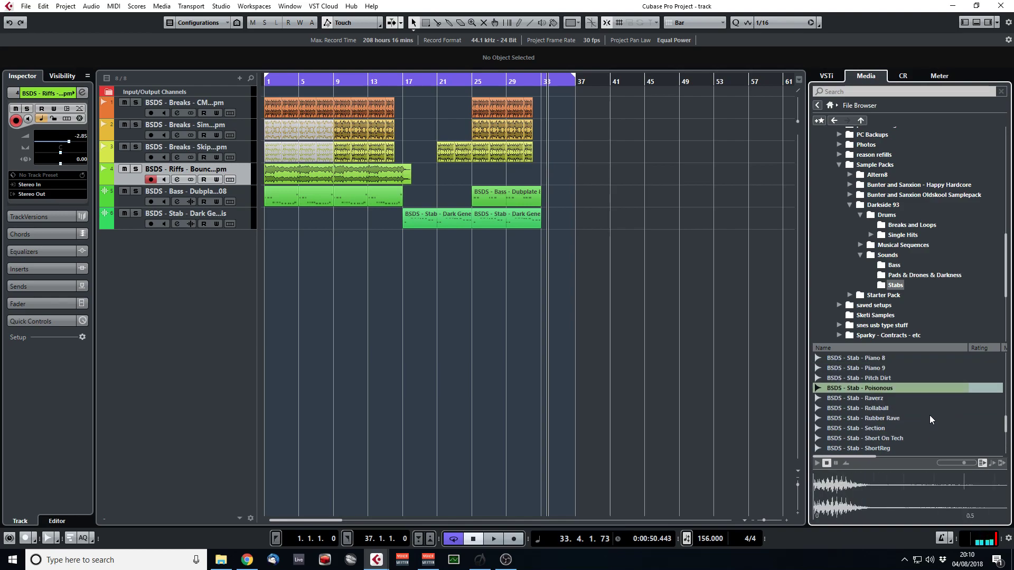
key("Up")
key("Up")
key("Up")
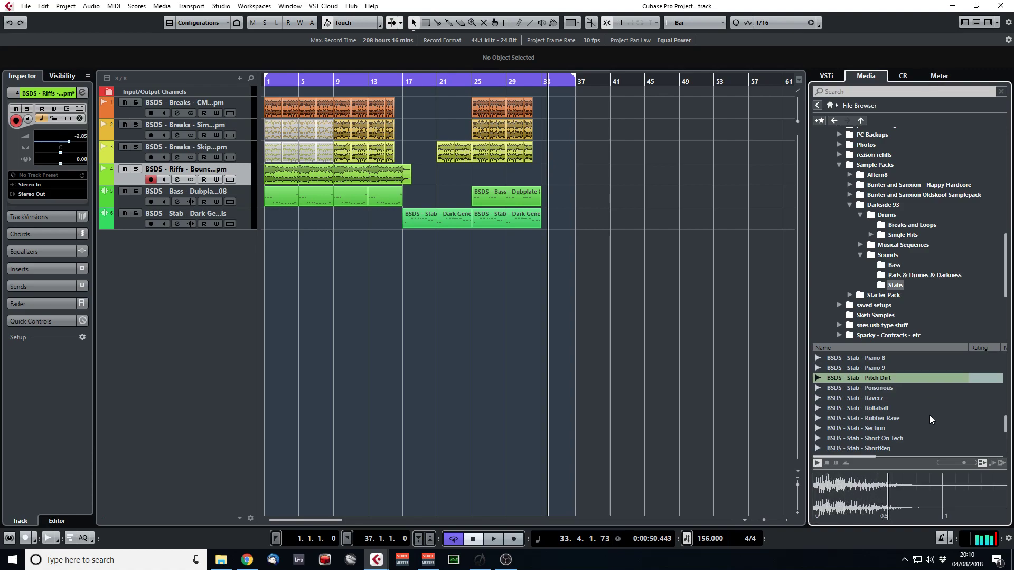
key("Up")
key("Up")
key("Up")
key("Up")
key("Up")
key("Up")
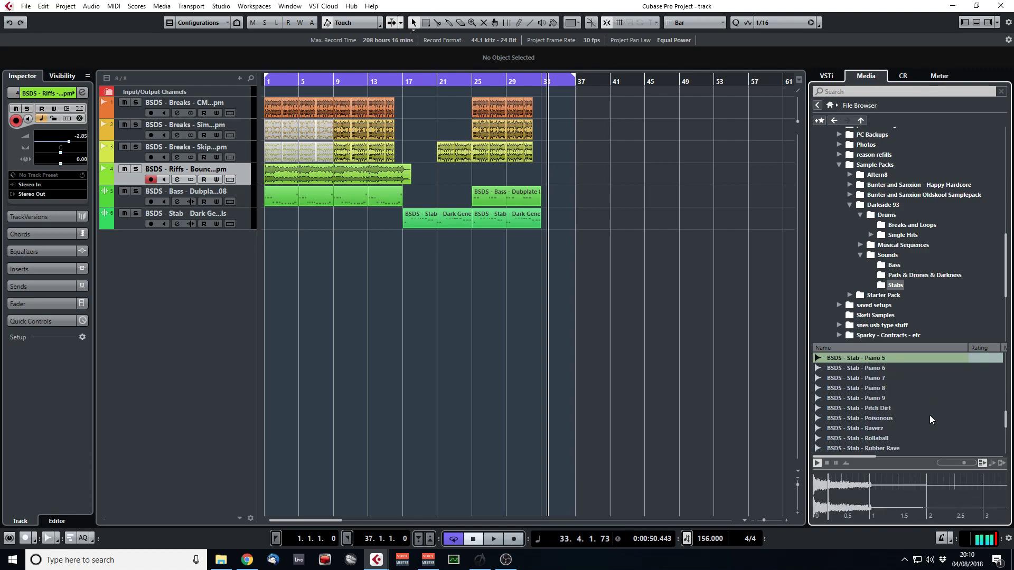
key("Up")
key("Up")
key("Up")
key("Up")
key("Up")
key("Up")
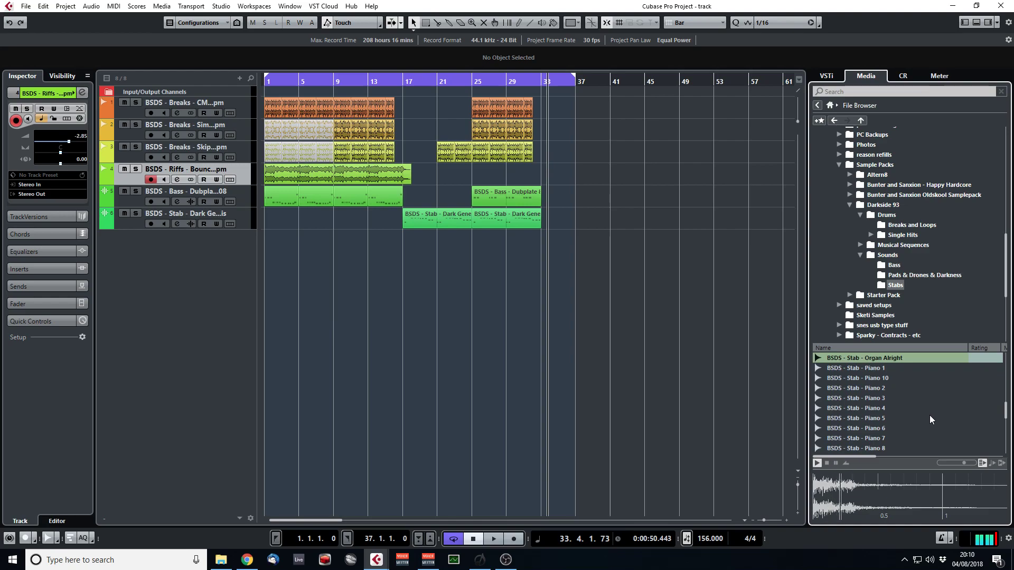
key("Up")
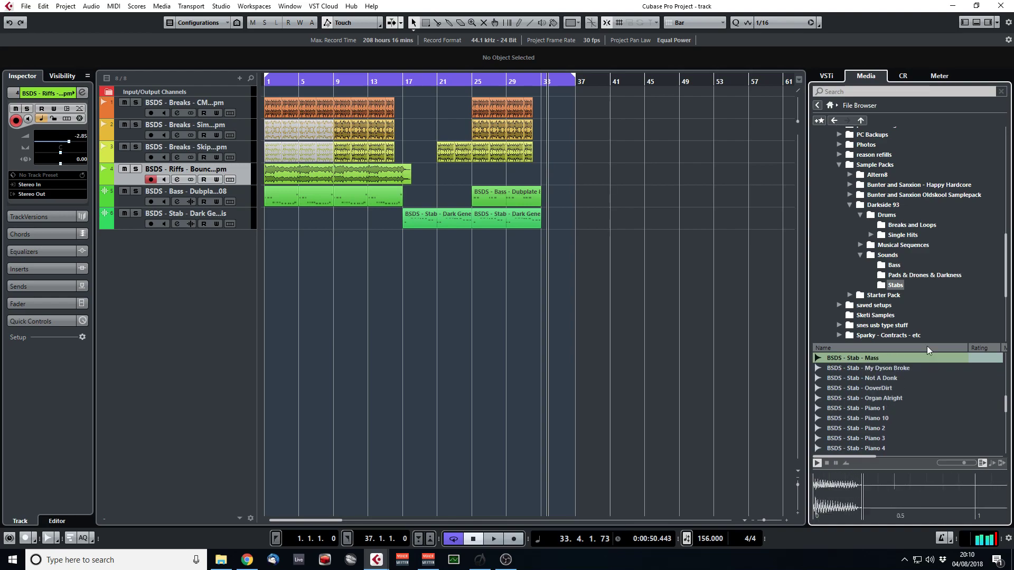
Expand Musical Sequences, open the Basslines folder and audition the basslines from A Deep Dive forward to Nasty Harmonics.
left_click(860, 245)
left_click(892, 256)
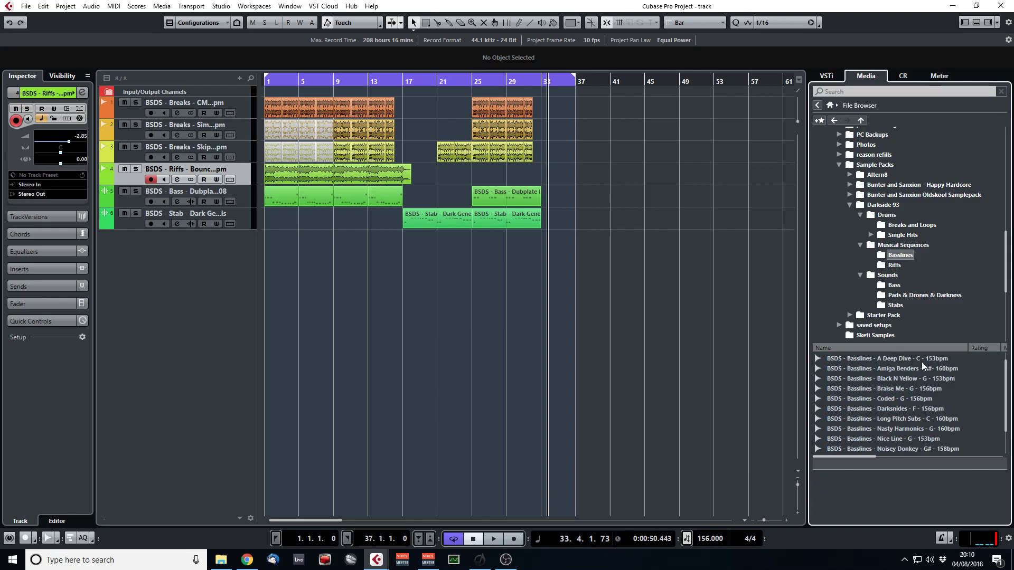
left_click(912, 359)
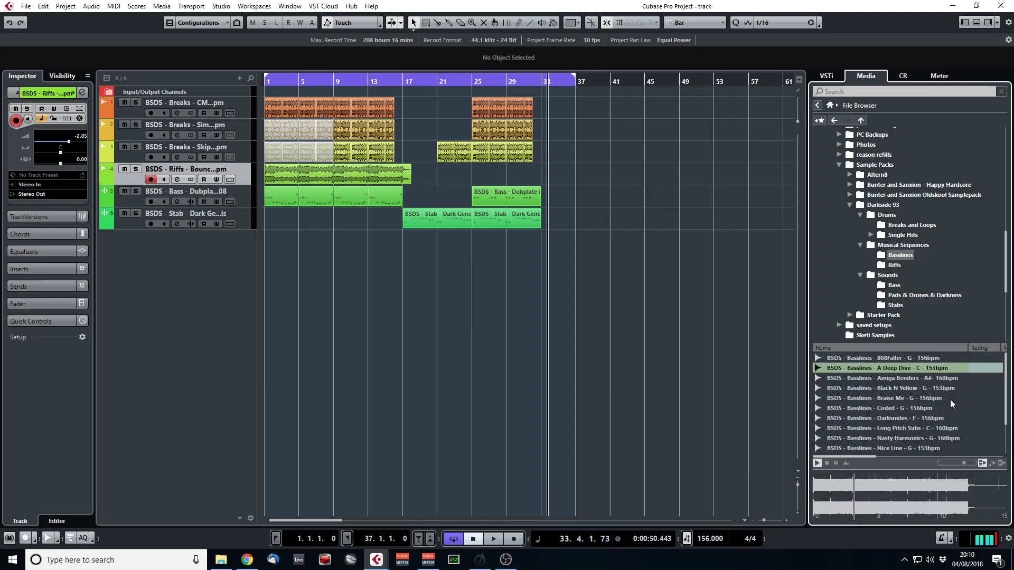
key("Up")
key("Down")
key("Down")
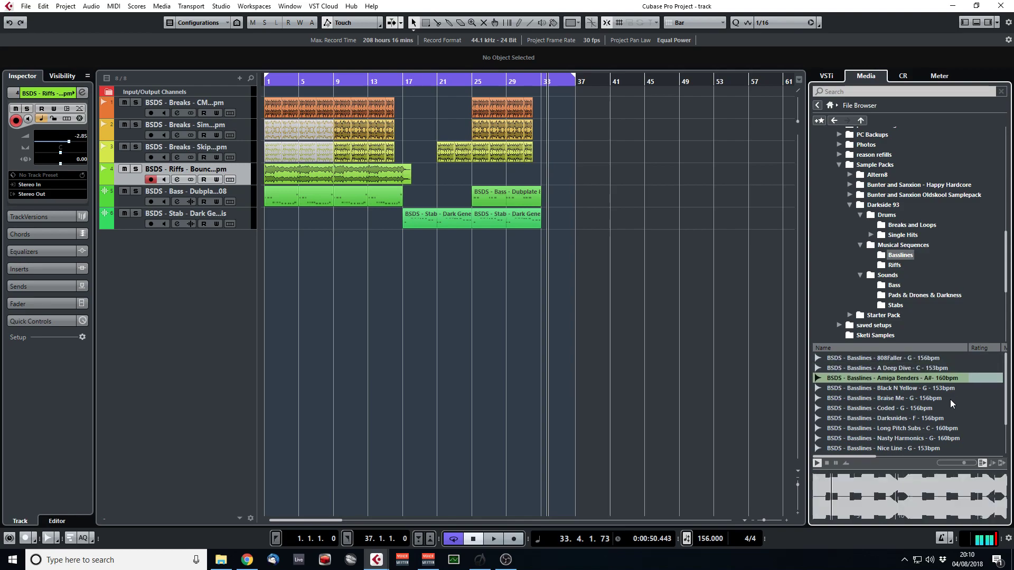
key("Down")
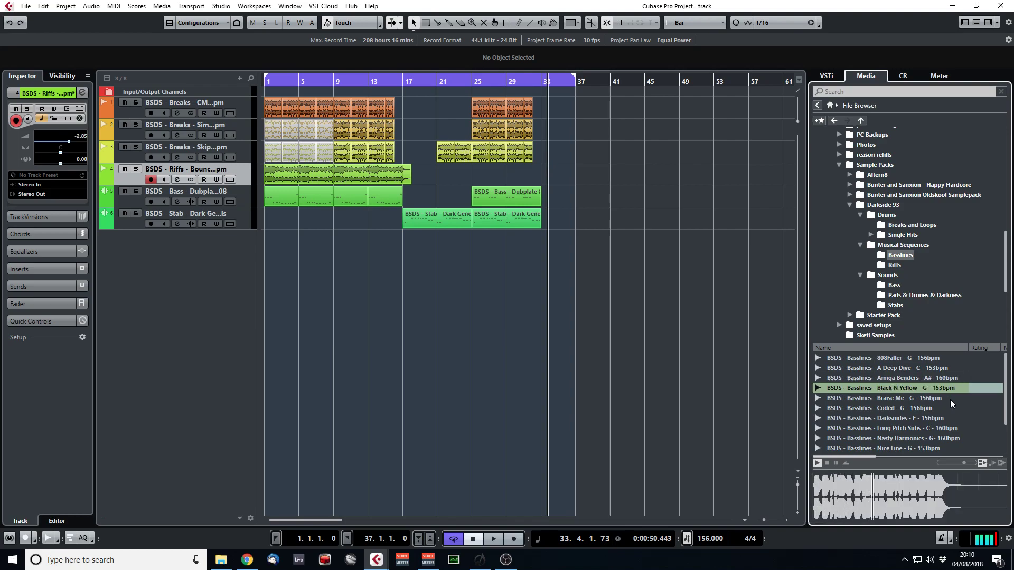
key("Down")
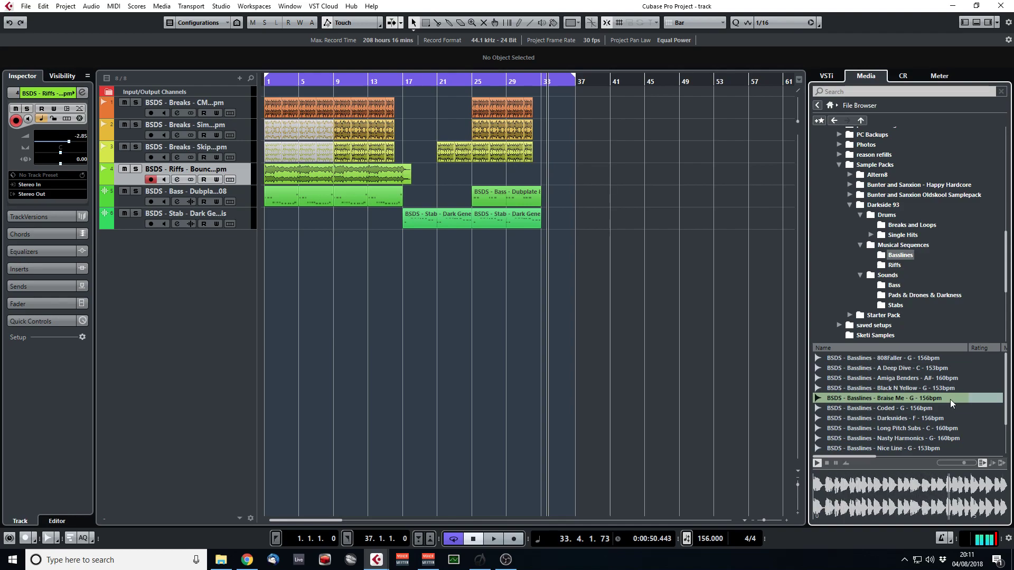
key("Down")
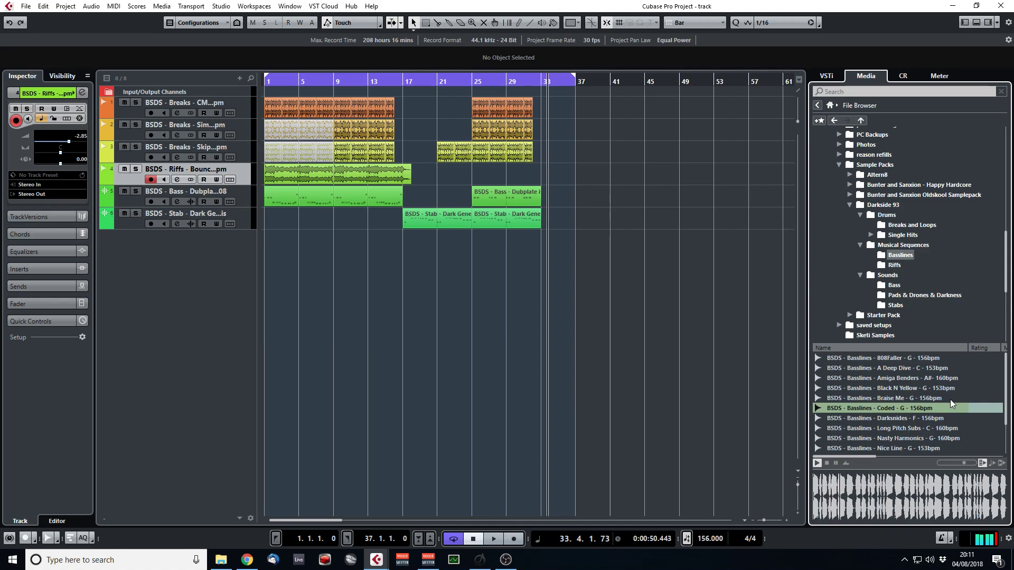
key("Down")
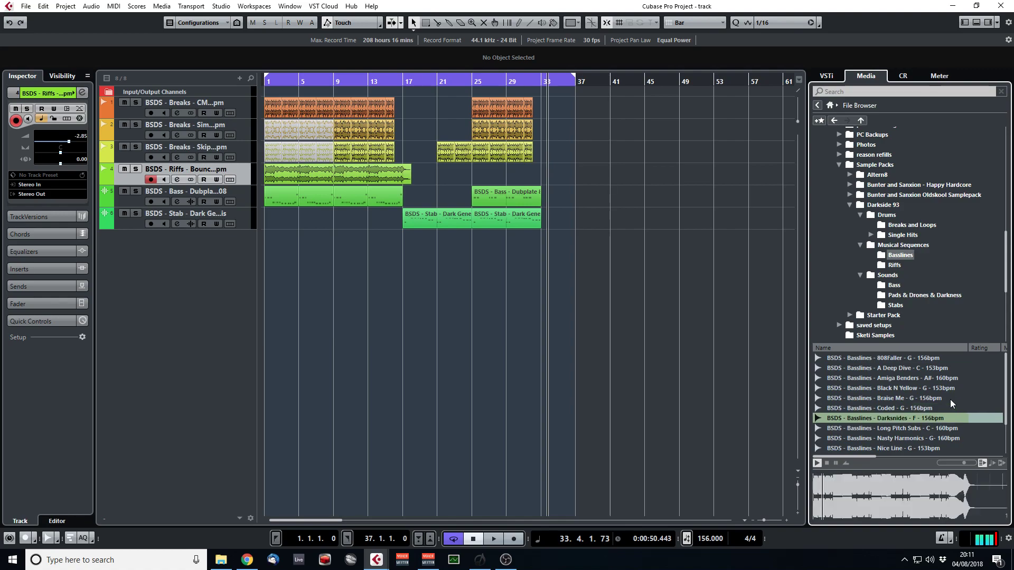
key("Down")
key("Down")
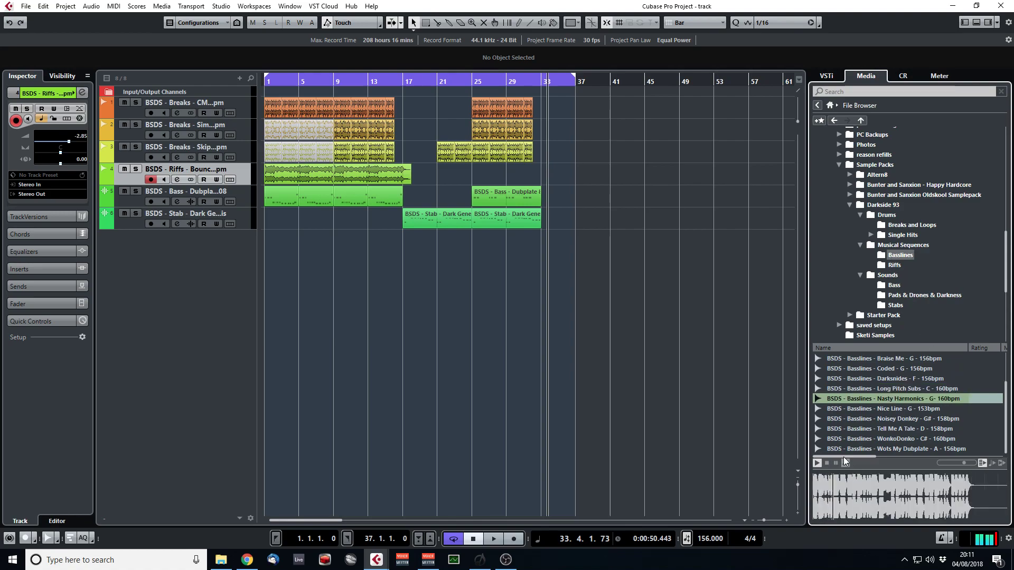
Open the Riffs folder and audition Crushed Arp, followed by the riffs from Mentasmagoria forward to Res Drones.
left_click(895, 266)
scroll(905, 397, "up", 2)
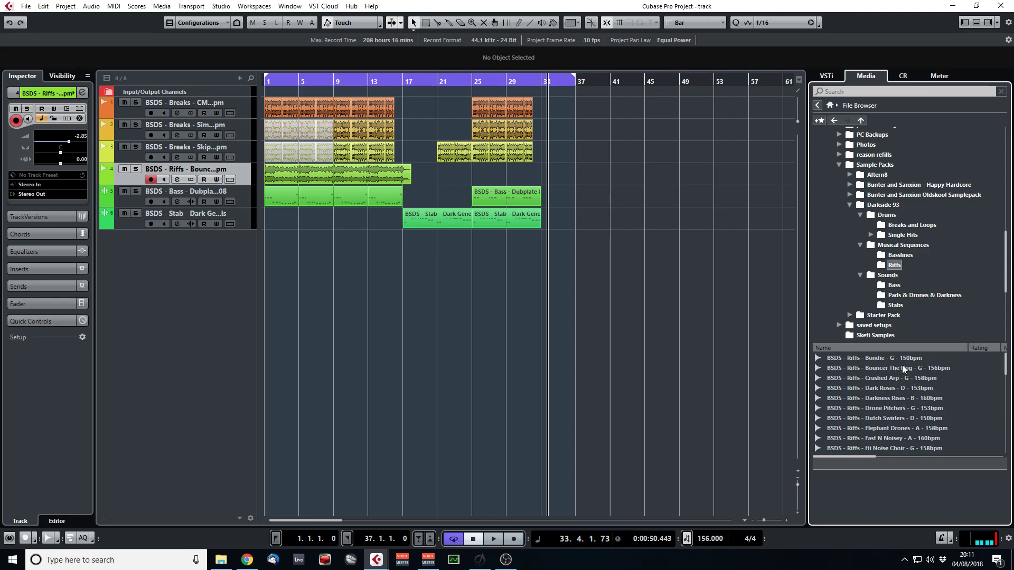
left_click(892, 379)
scroll(902, 407, "down", 5)
left_click(901, 408)
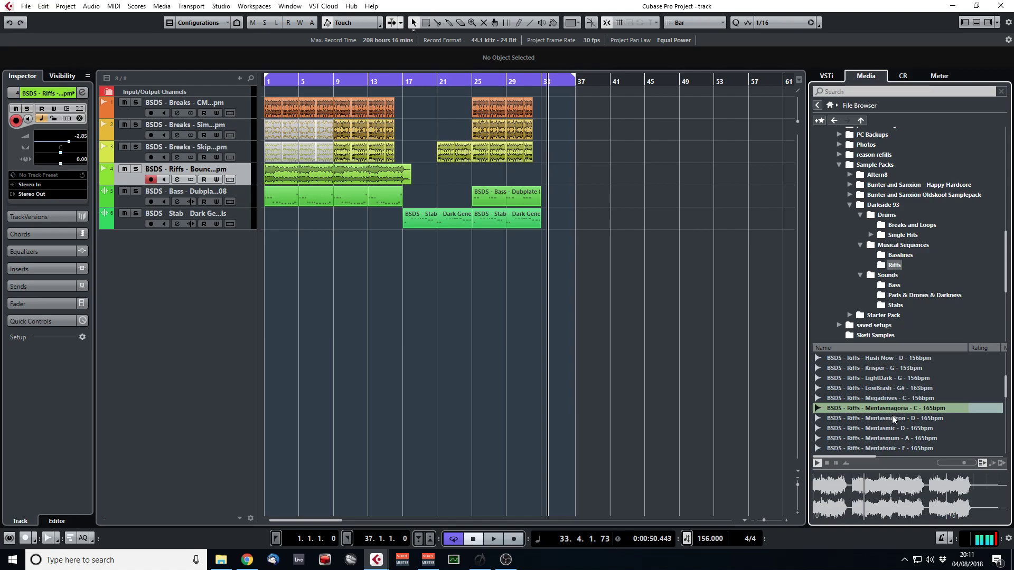
left_click(893, 419)
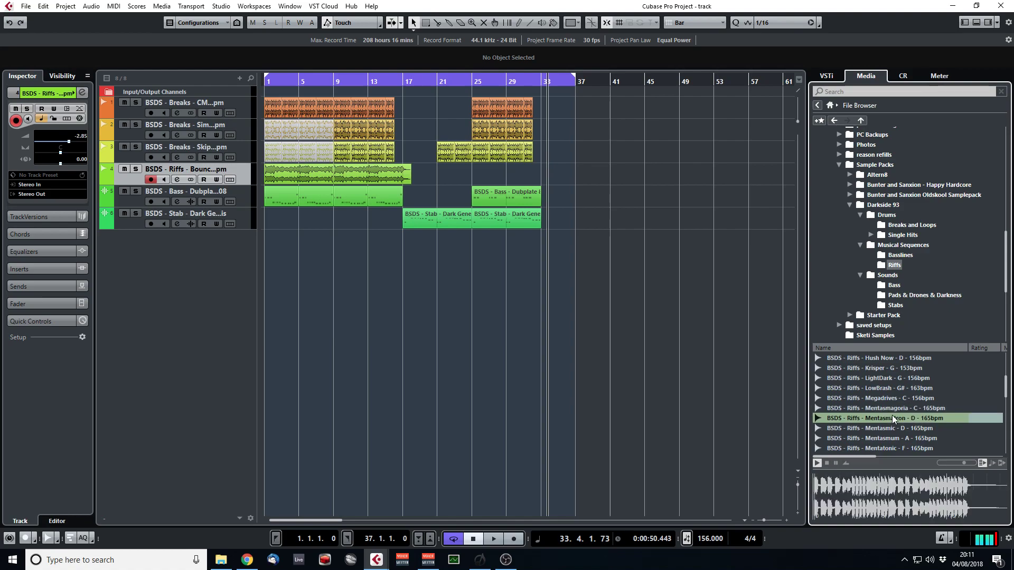
key("Down")
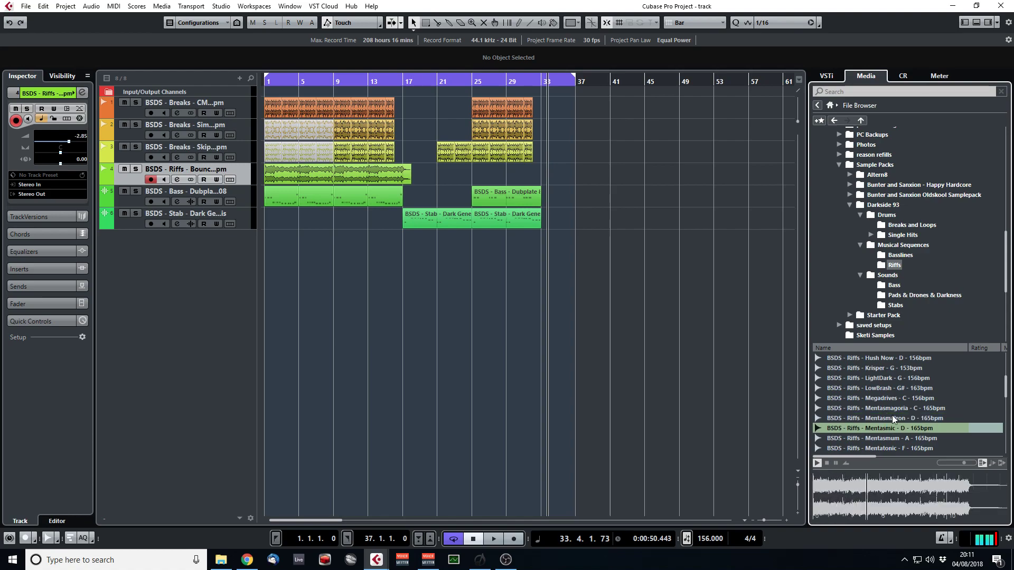
key("Down")
key("Down")
key("Down")
key("Down")
key("Down")
key("Down")
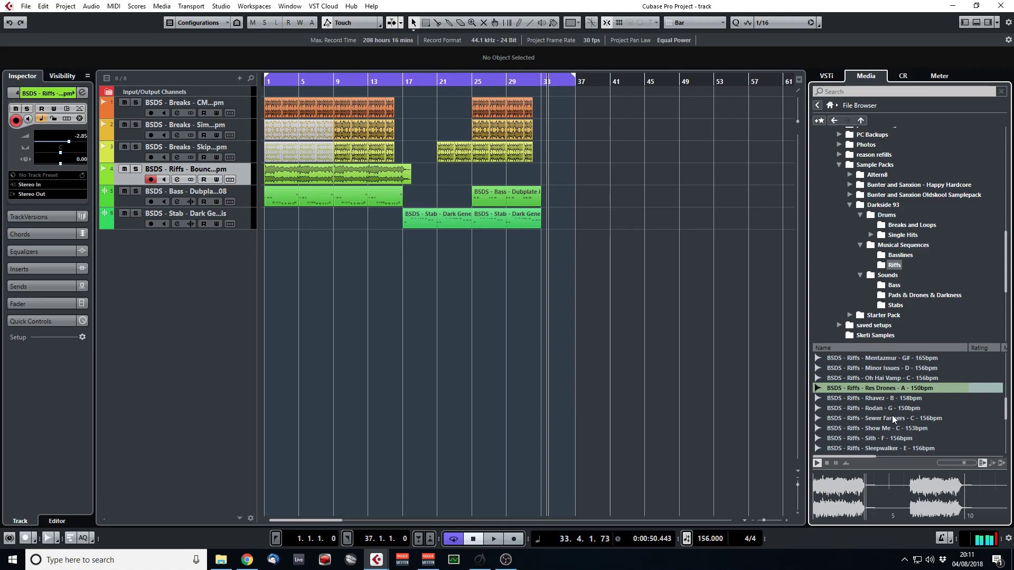
Audition the next samples in the Riffs folder from Rhavez forward to The Red Room, and stop the preview.
key("Down")
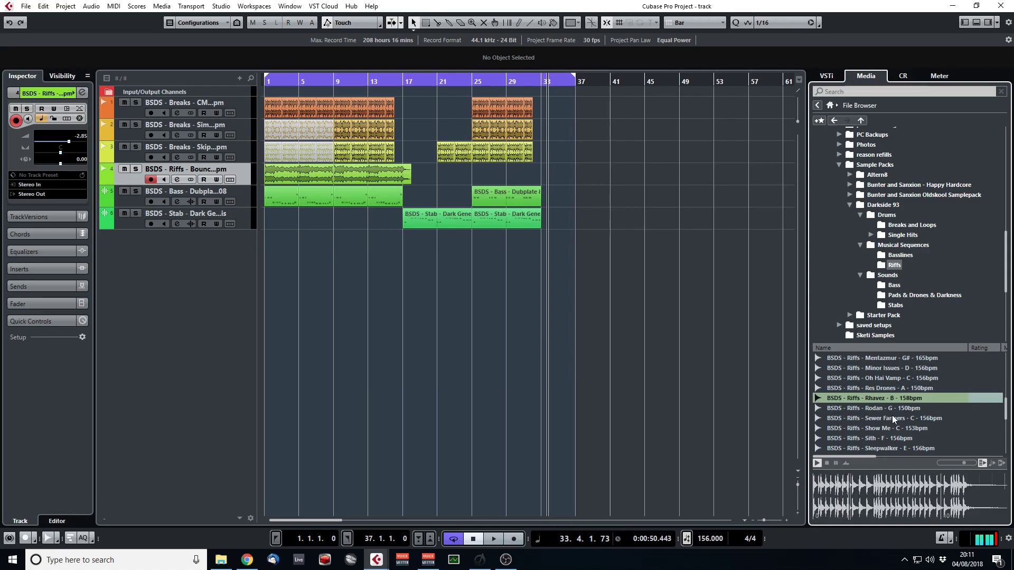
key("Down")
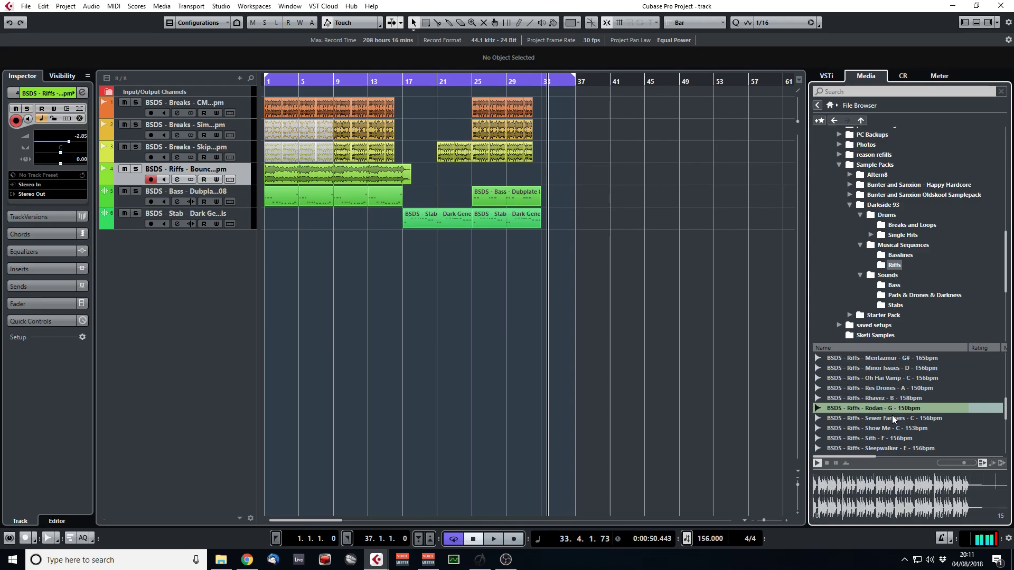
key("Down")
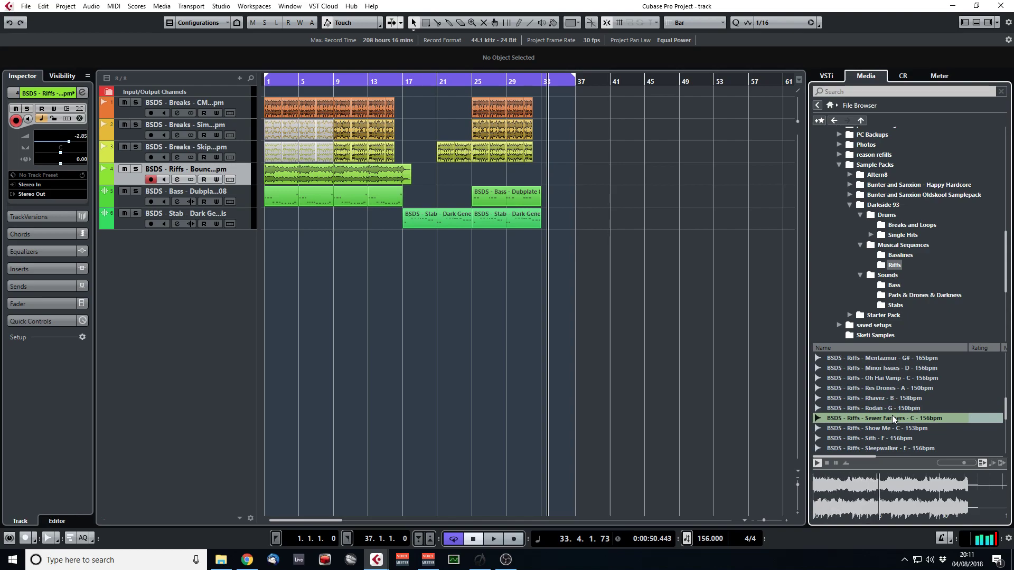
key("Down")
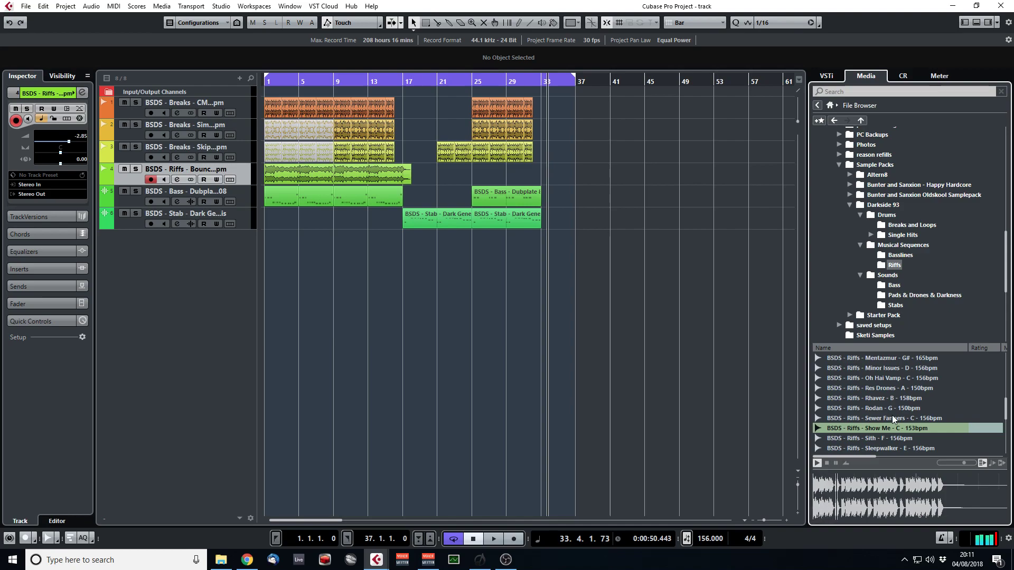
key("Down")
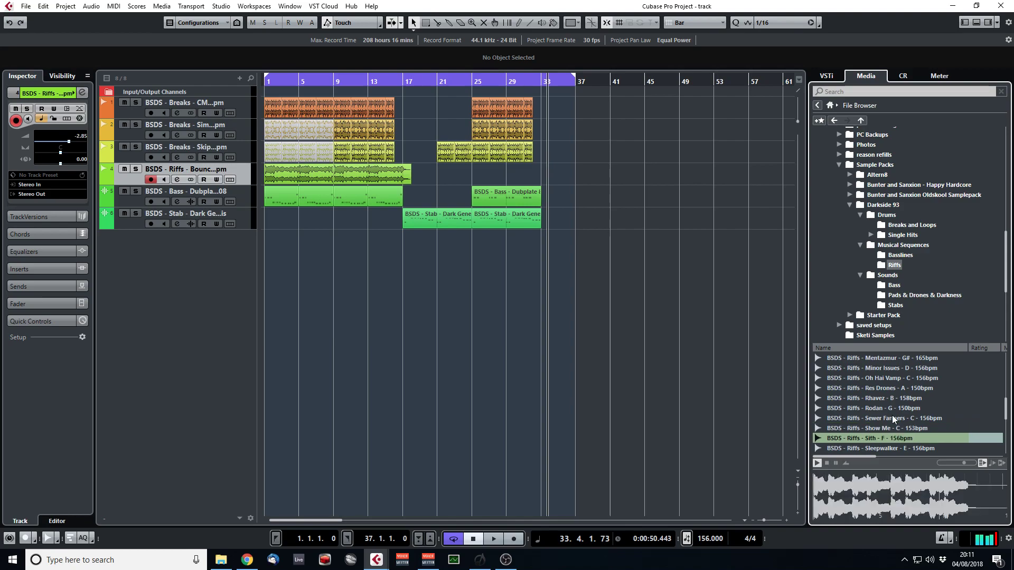
key("Down")
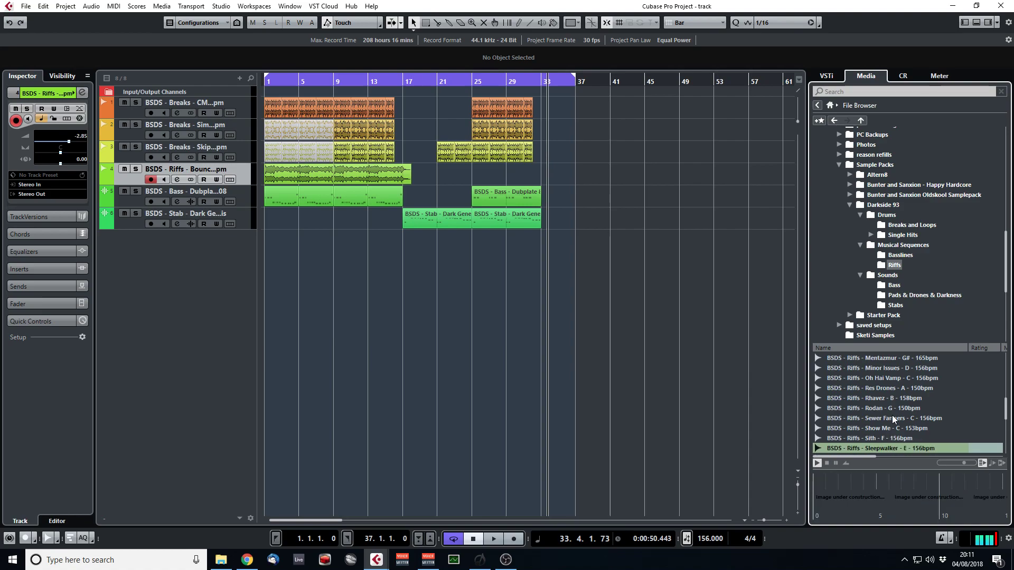
key("Down")
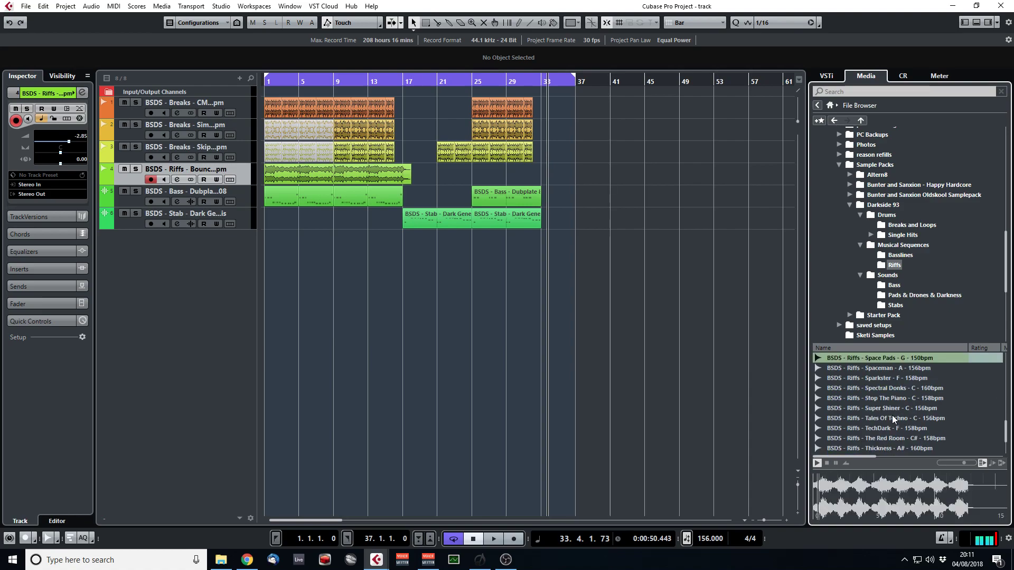
key("Down")
key("Down")
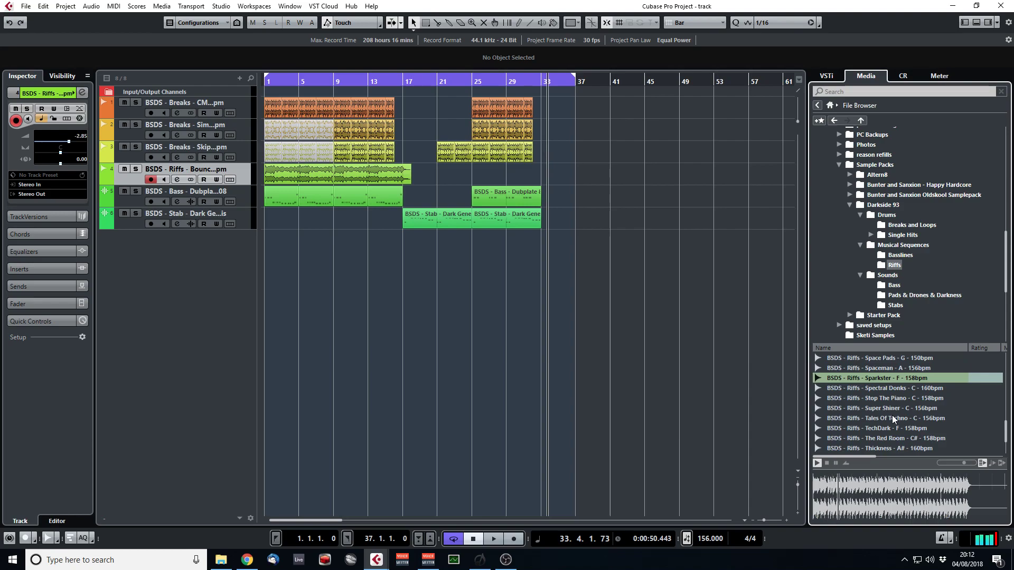
key("Down")
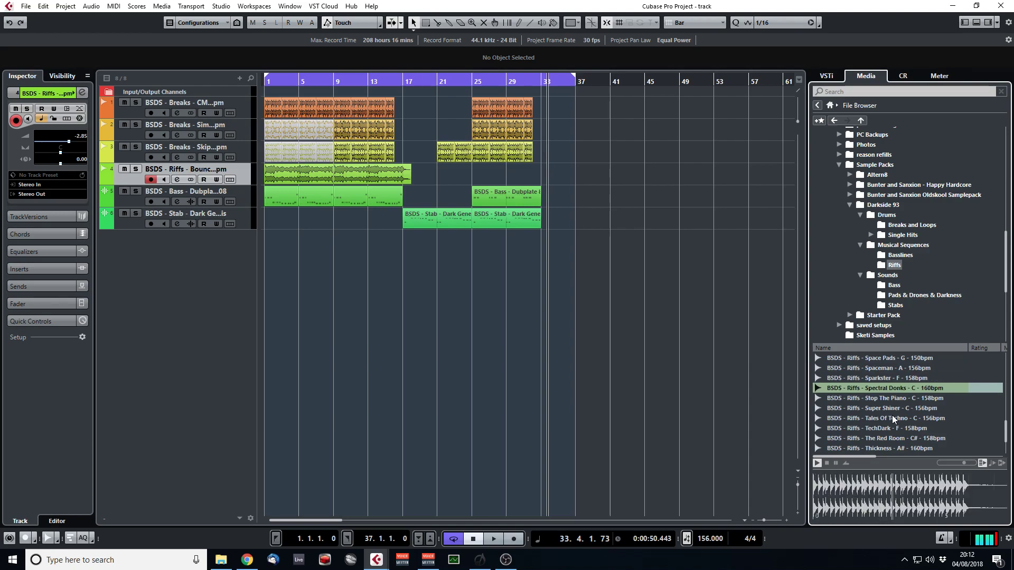
key("Down")
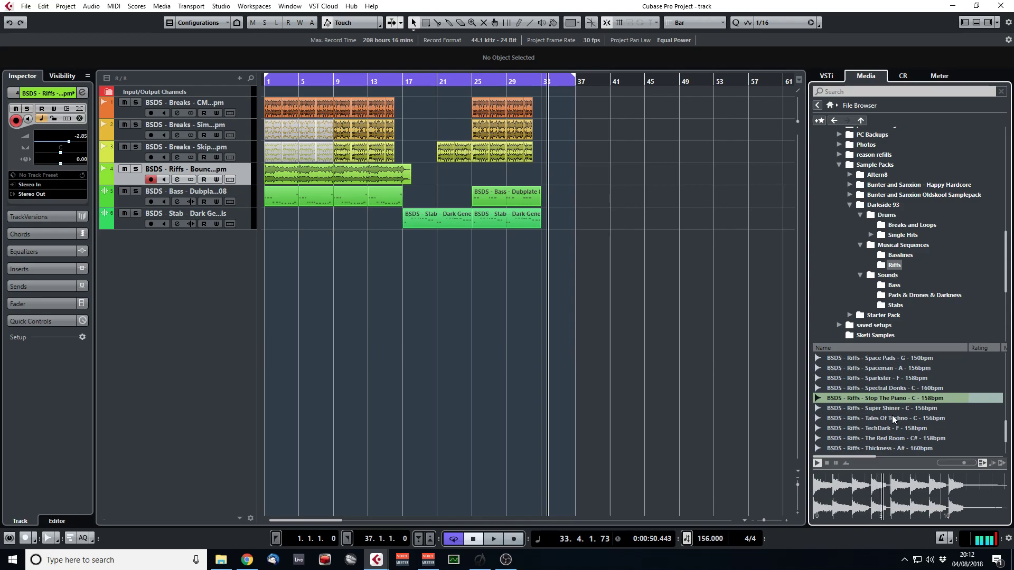
key("Down")
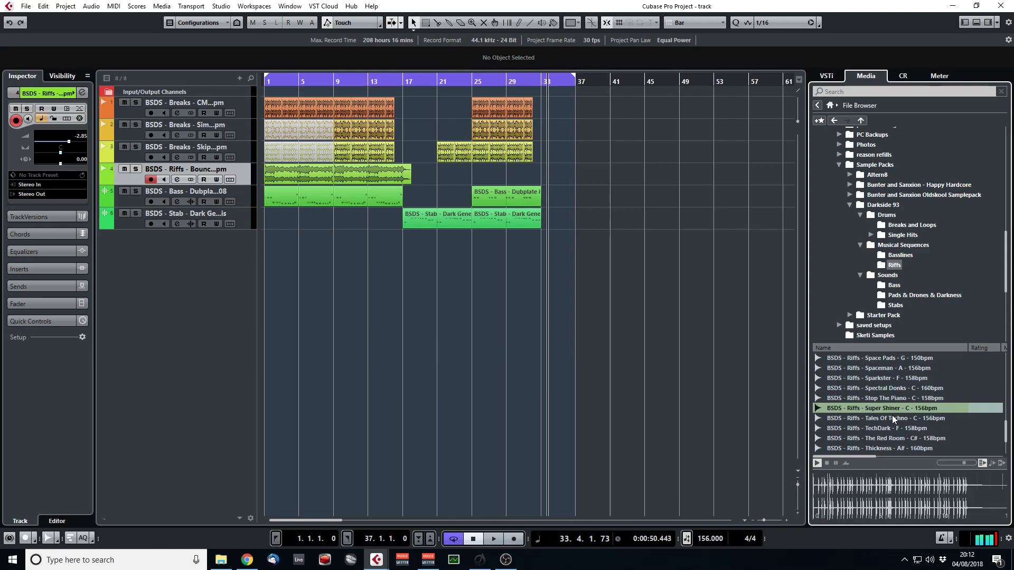
key("Down")
key("Down")
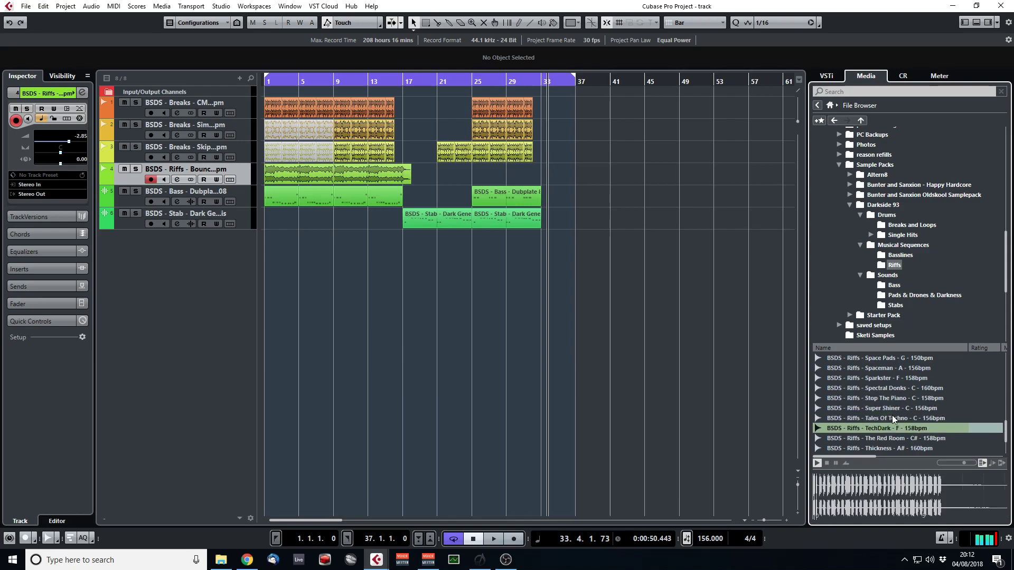
key("Down")
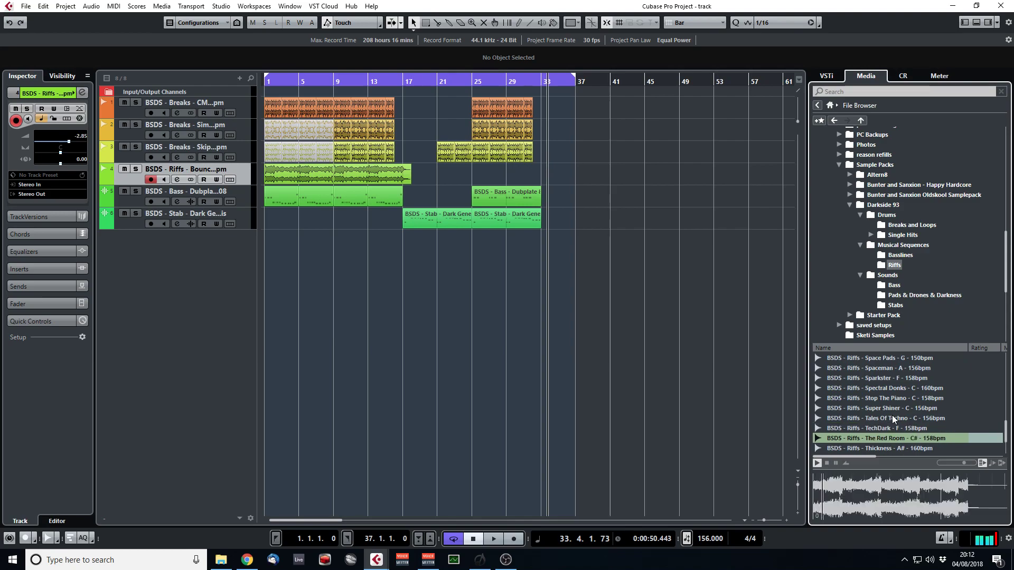
left_click(647, 410)
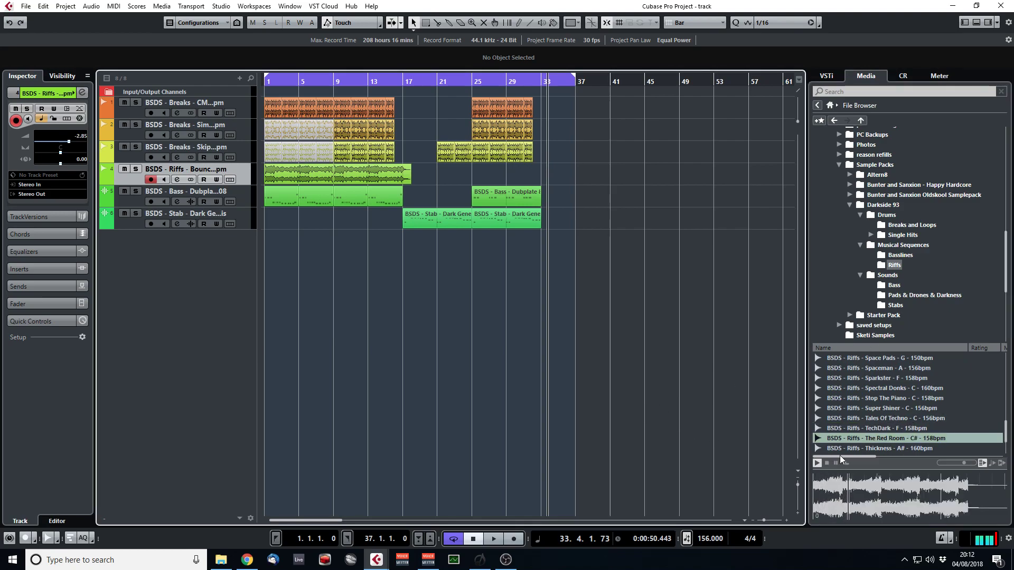
left_click(827, 464)
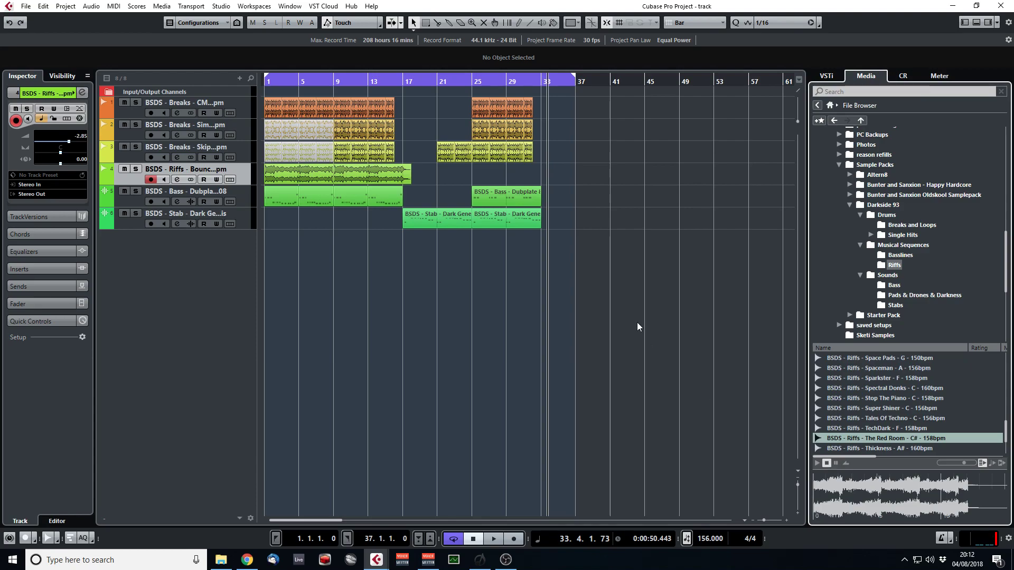
Play the arrangement from bar 1 past its last clips, setting the cycle end to bar 35 and back to bar 37, and stop playback.
left_click_drag(569, 83, 169, 88)
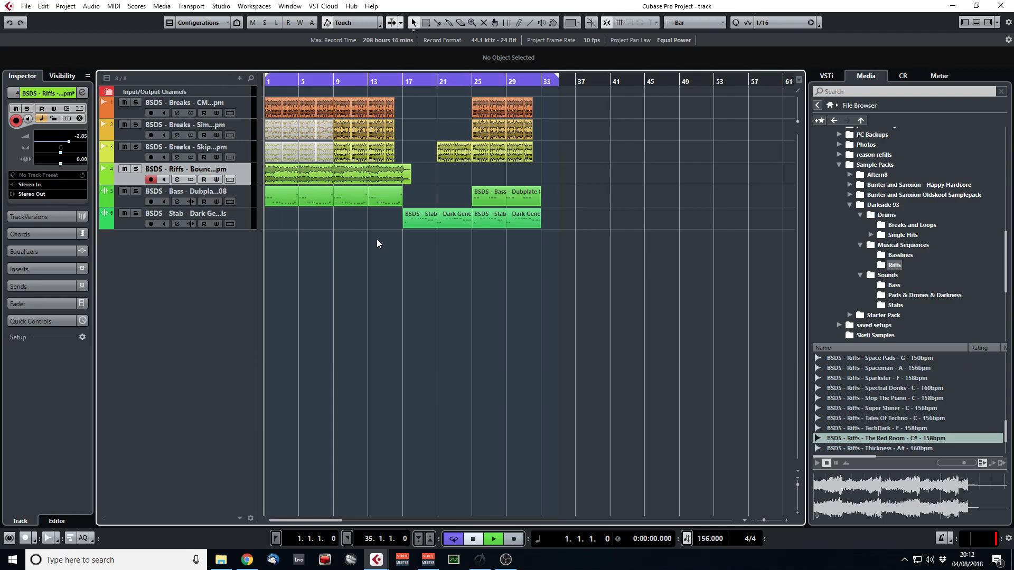
key("space")
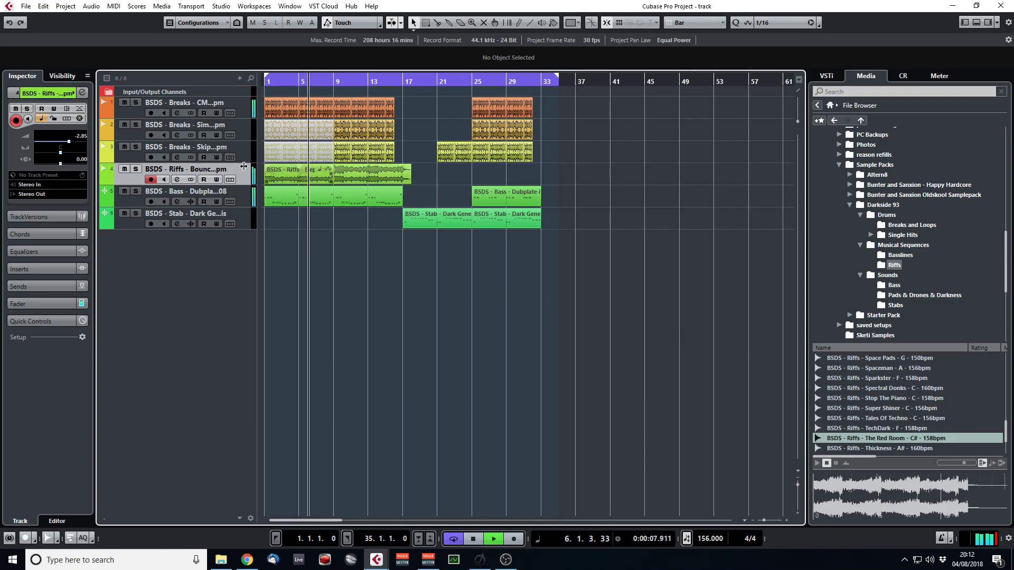
left_click(124, 104)
left_click(124, 104)
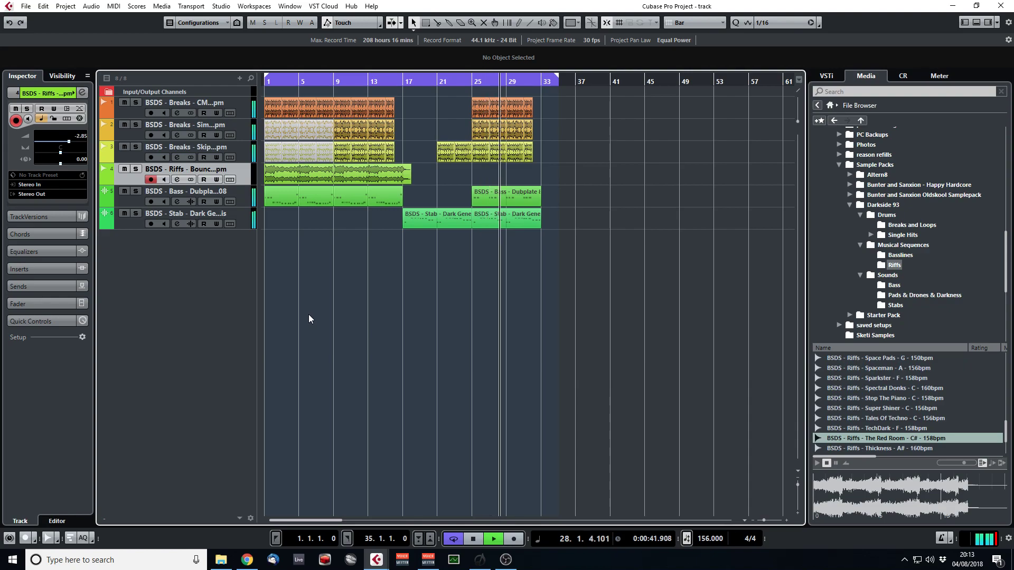
left_click_drag(557, 81, 575, 80)
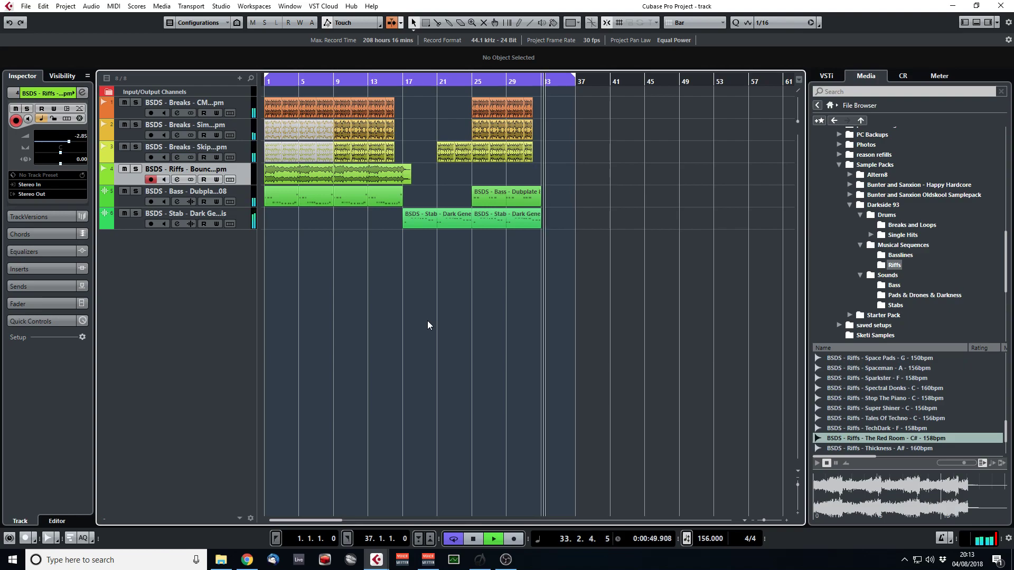
key("space")
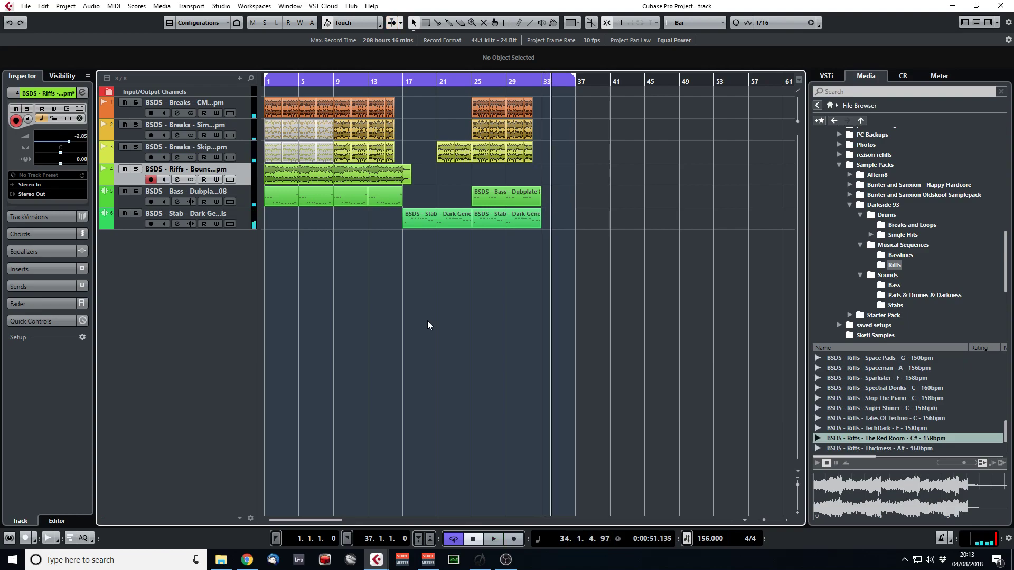